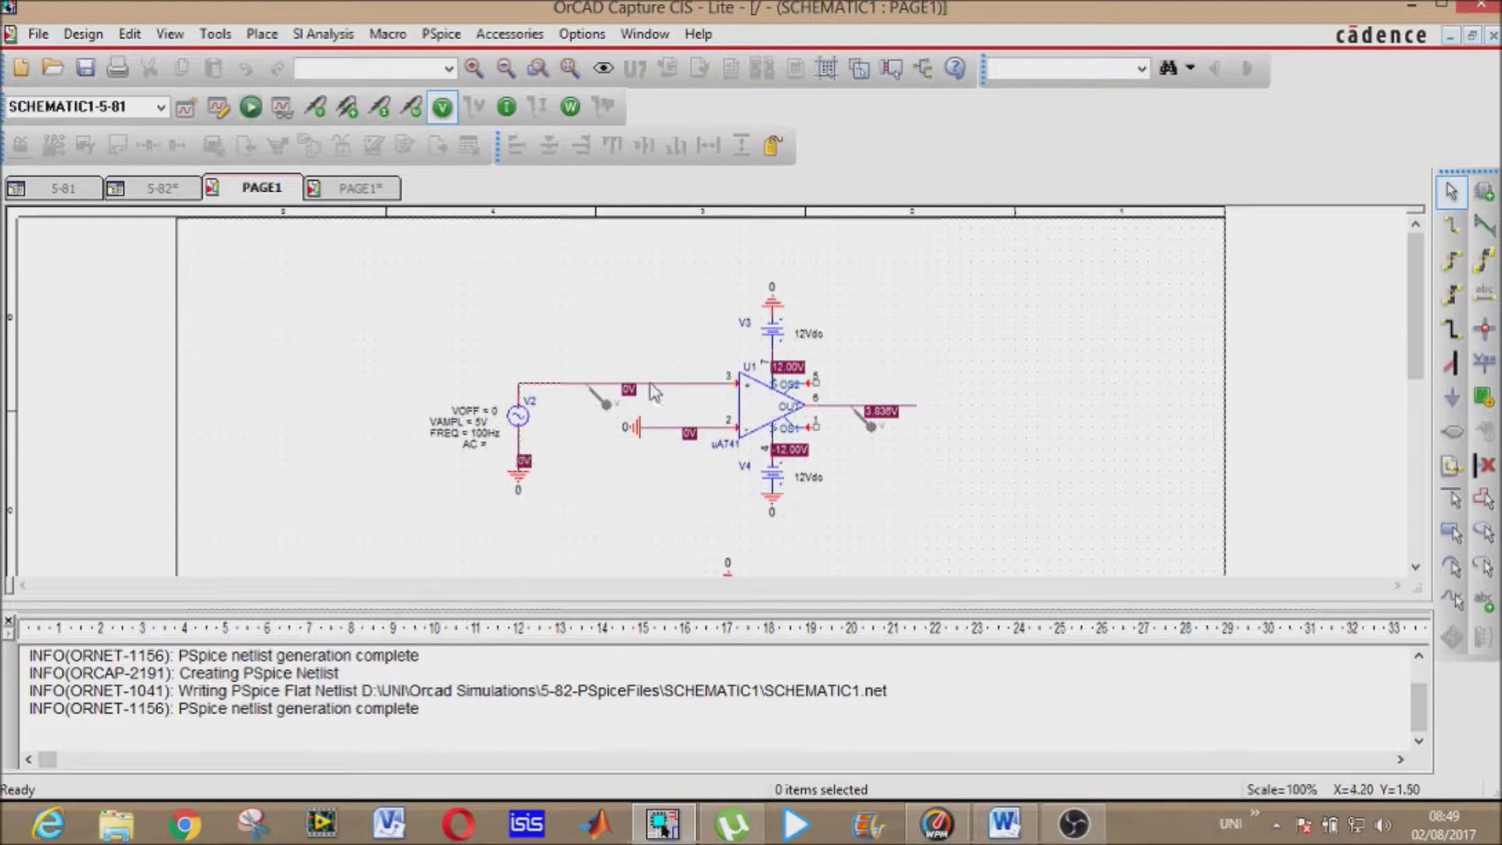
- Run the 5-81 PSpice simulation of the non-inverting uA741 comparator, compare its input and output waveforms, and close the results
click(516, 447)
click(252, 107)
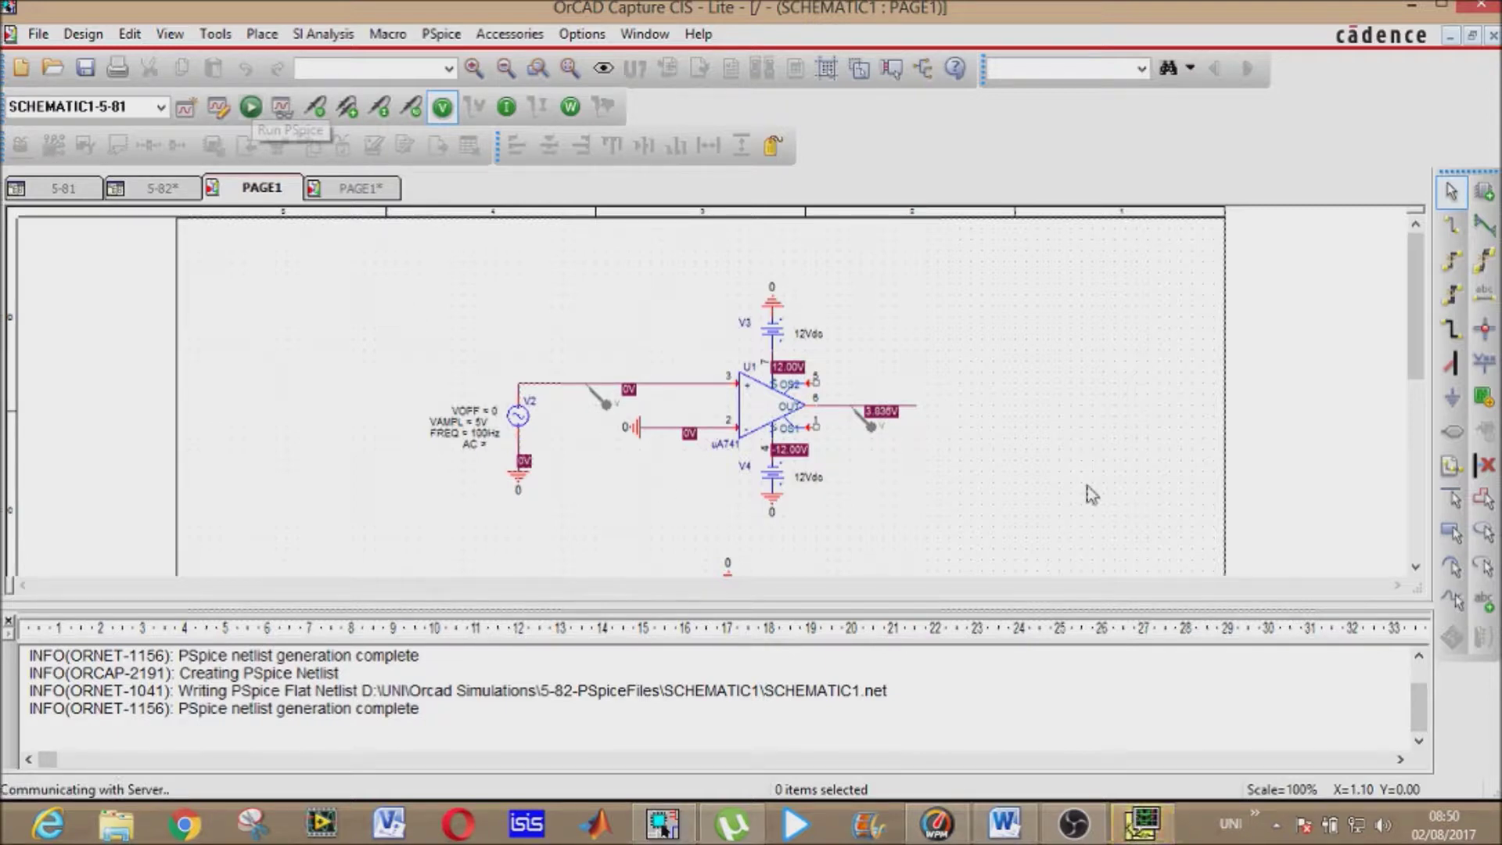
click(1136, 821)
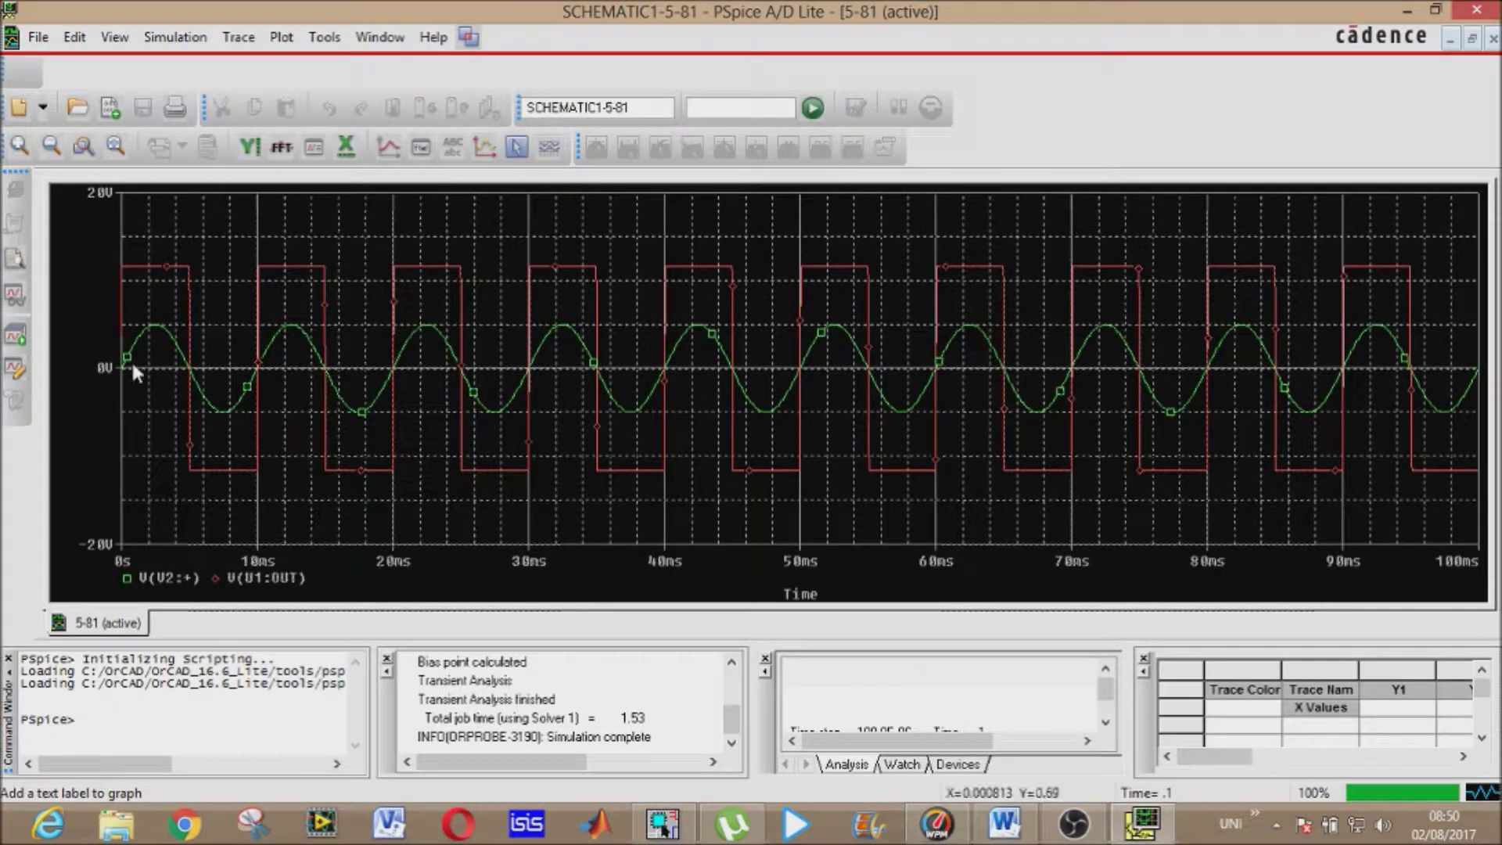
click(1406, 12)
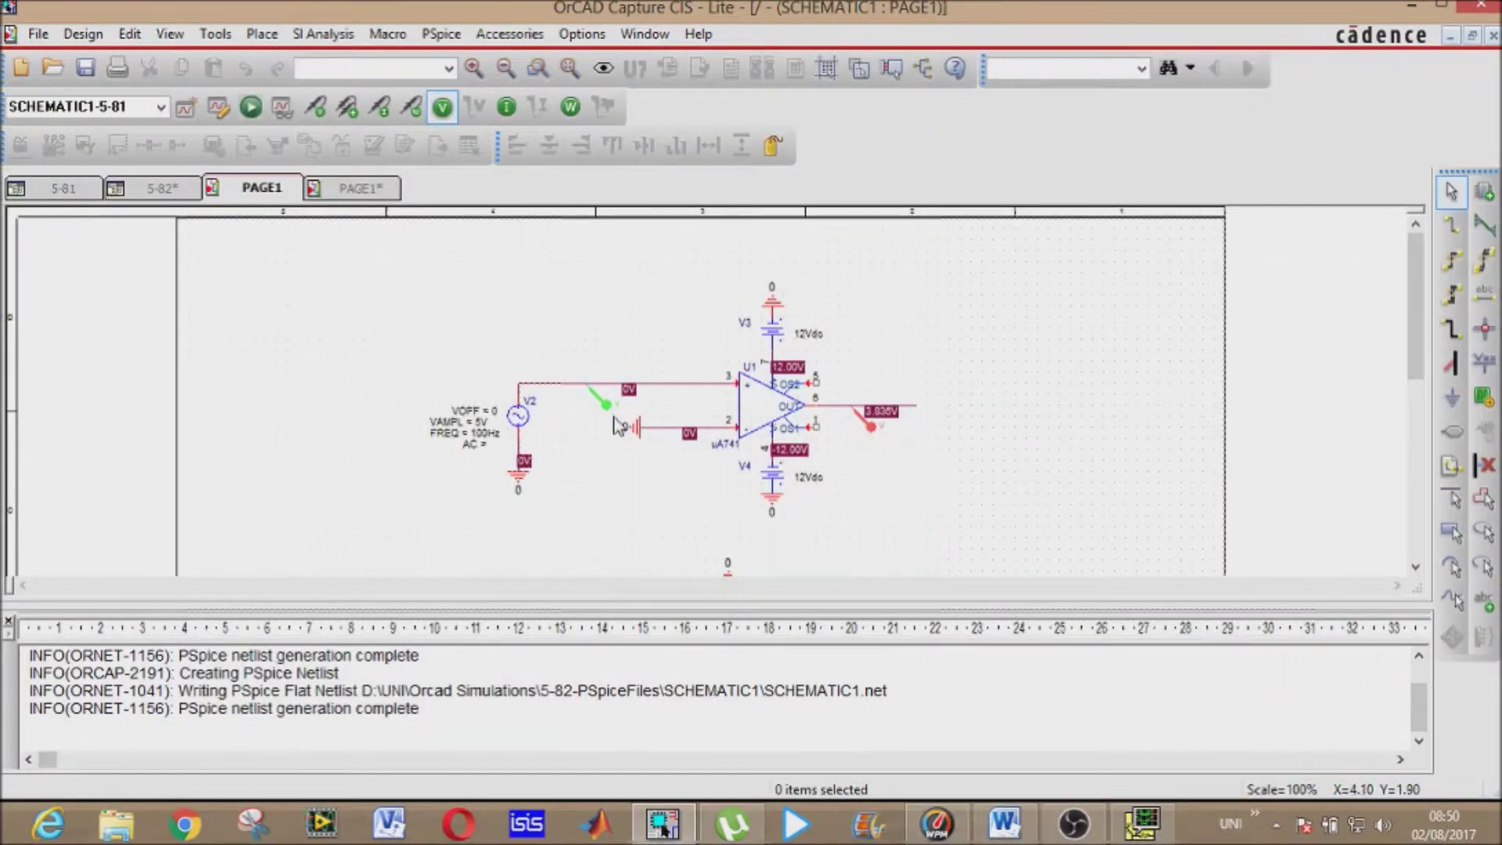
click(1141, 821)
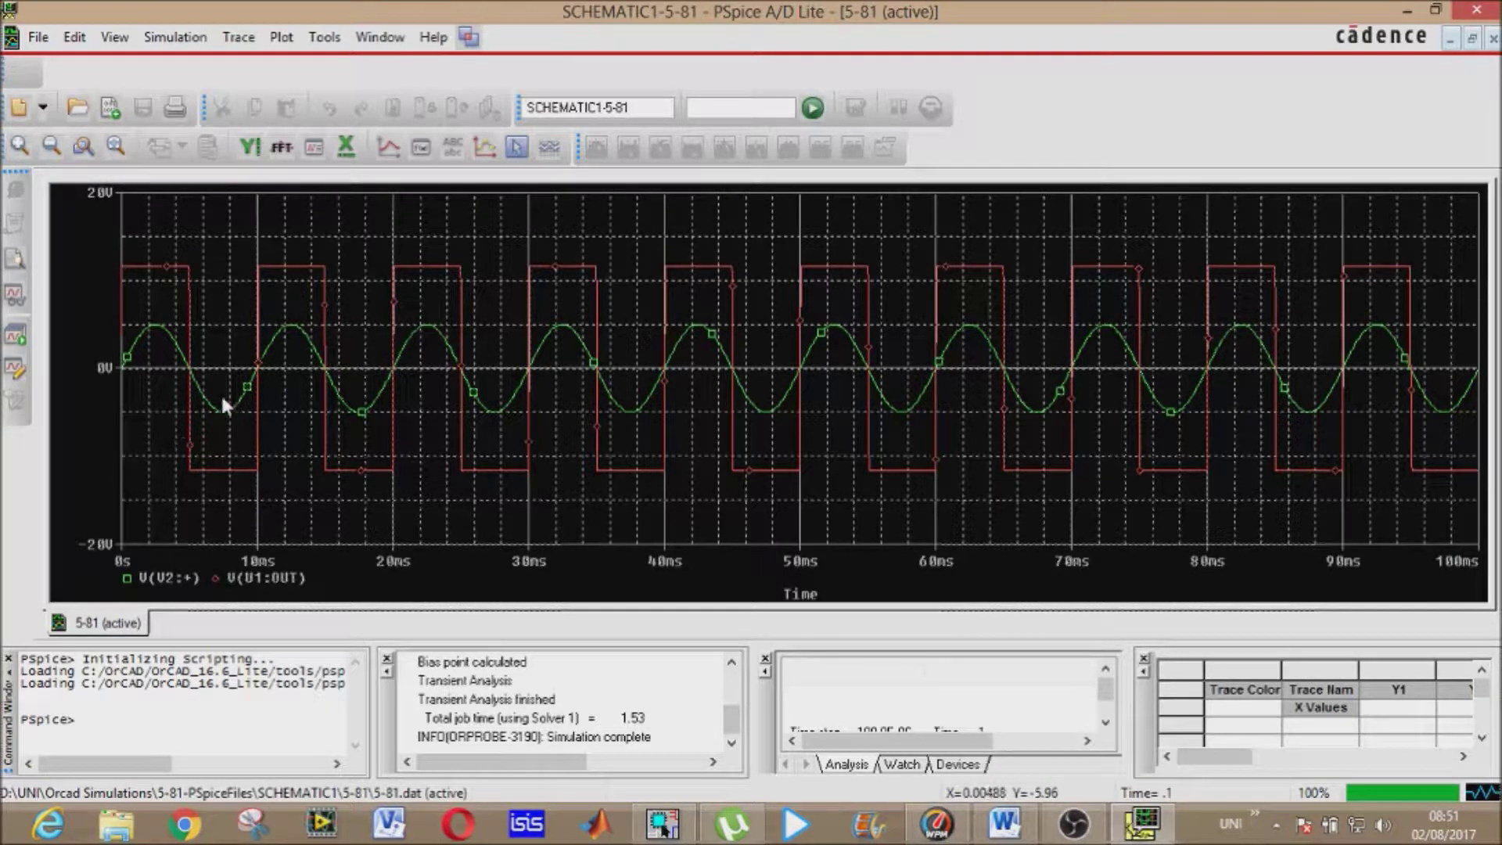
click(1491, 11)
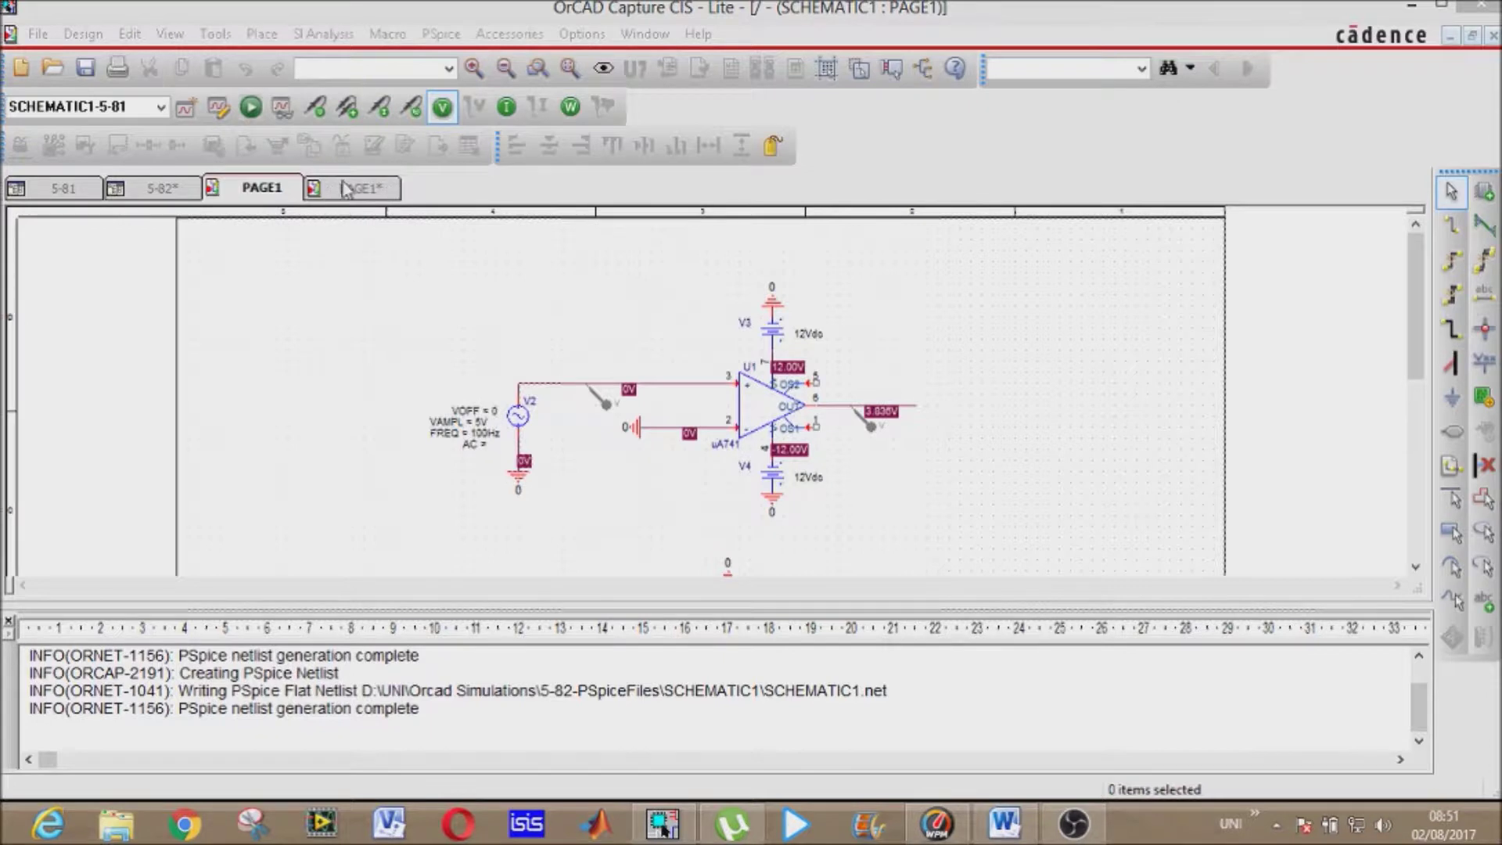
- Run the 5-82 PSpice simulation of the comparator with the R1/R2 reference divider and view its waveforms
click(367, 197)
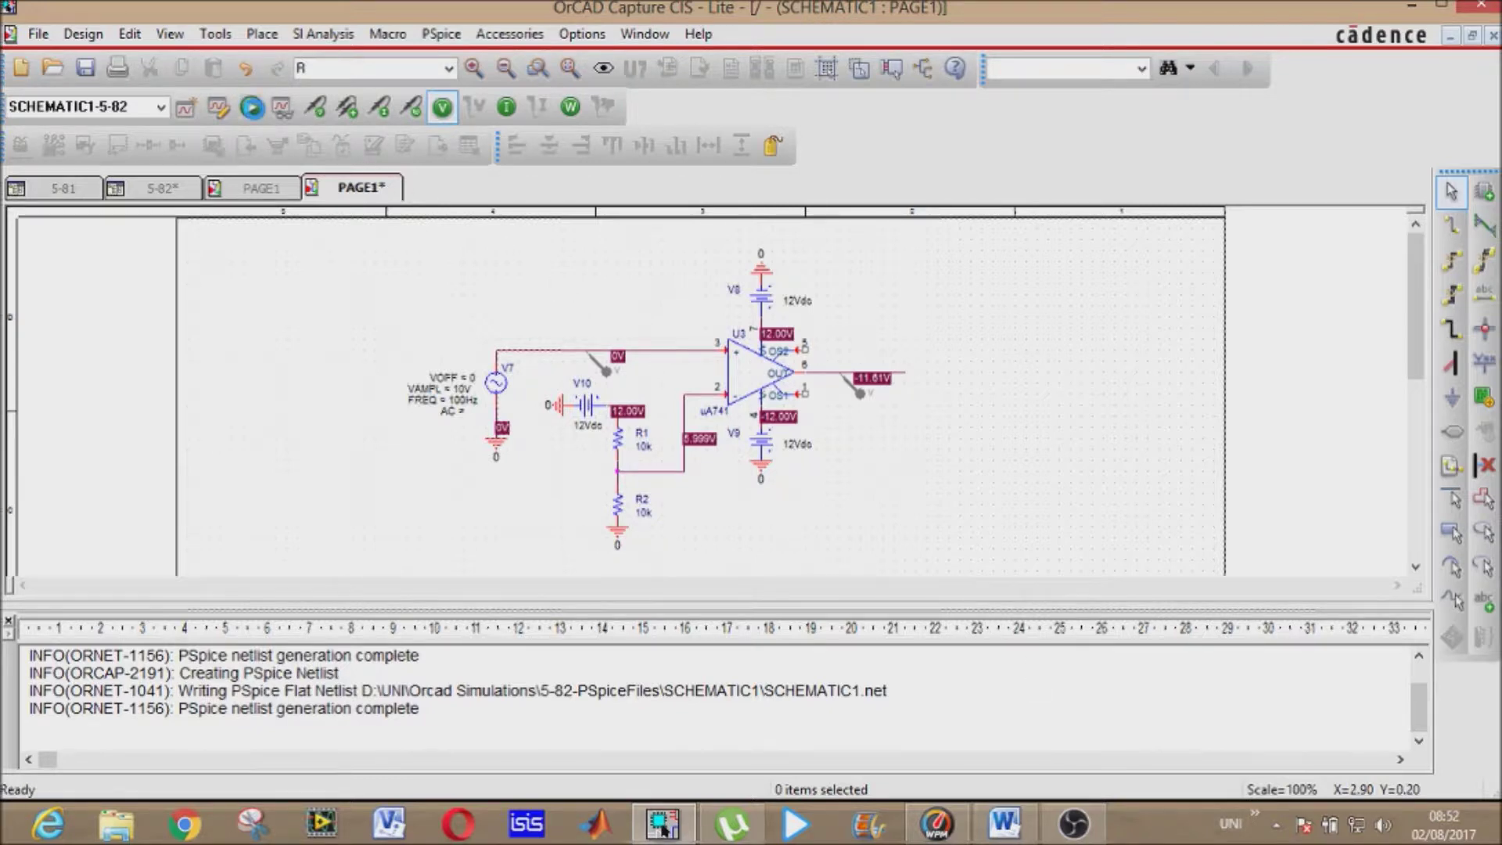
click(251, 107)
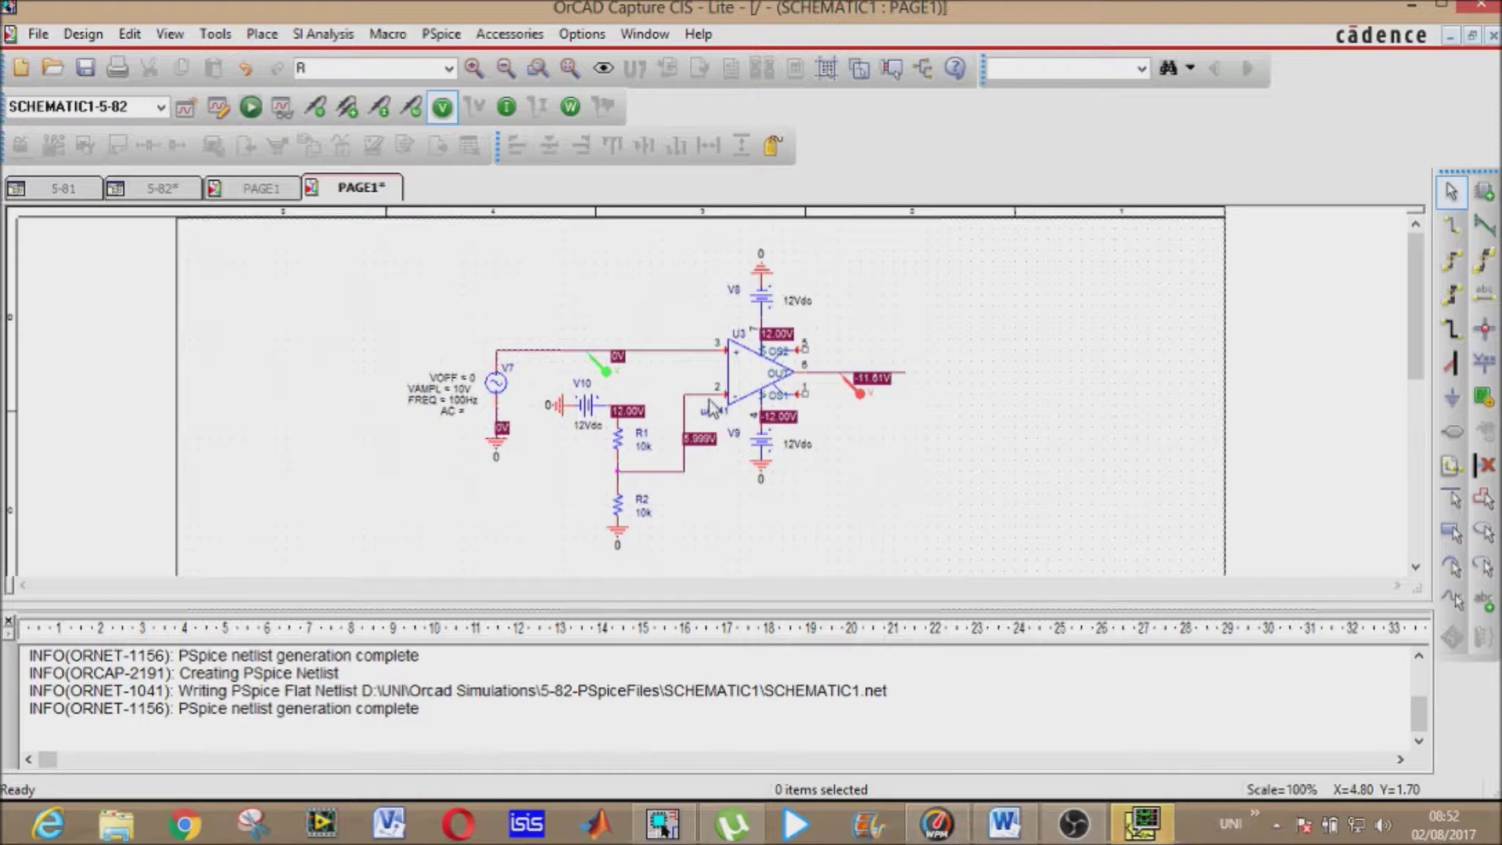
click(1135, 824)
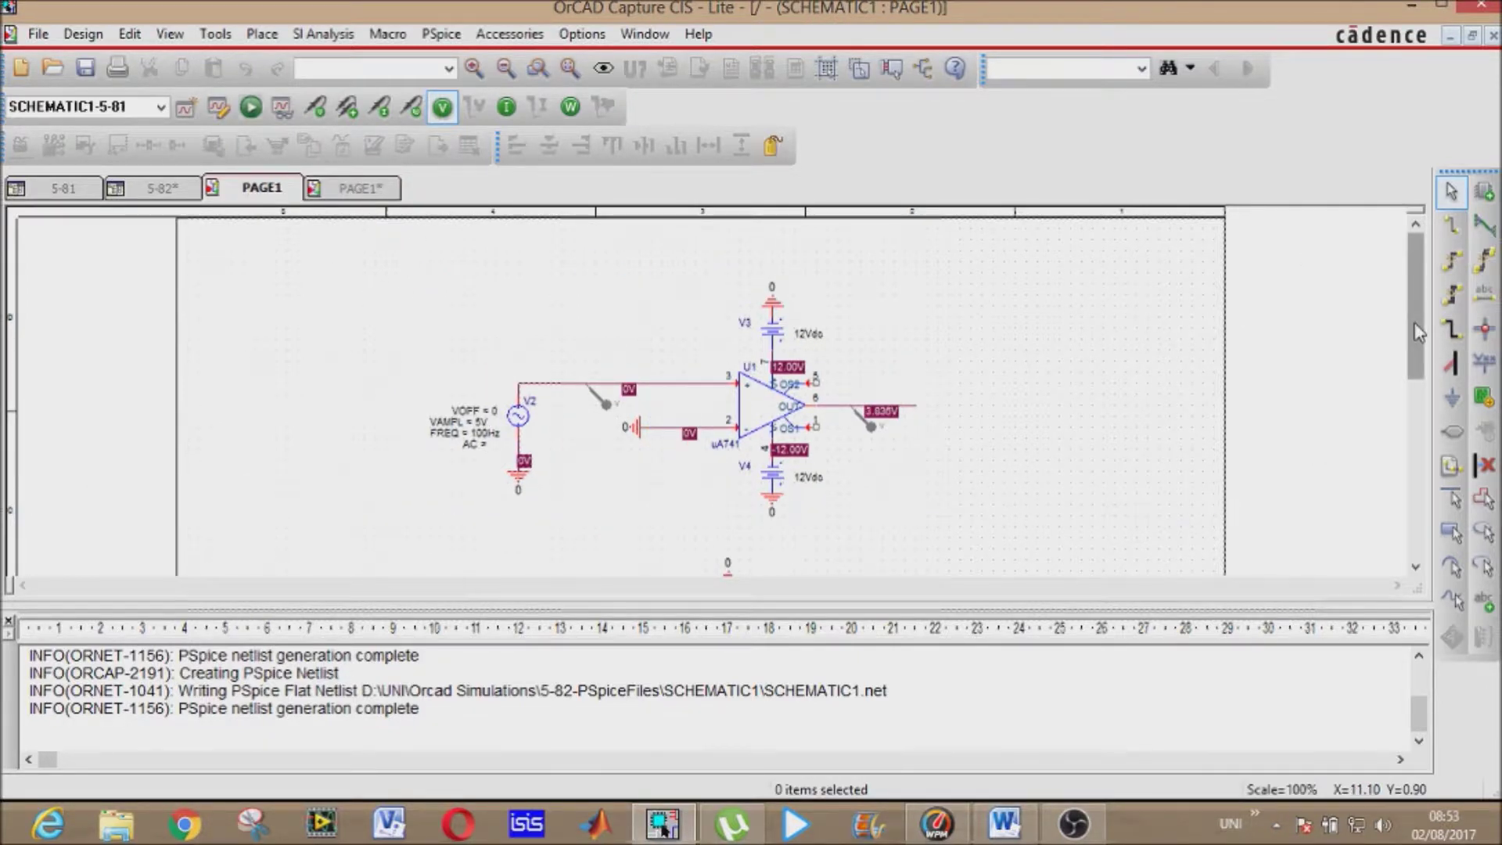
- Delete the voltage markers from the output and input wires of op-amp U1 in the 5-81 schematic
drag(871, 428, 864, 430)
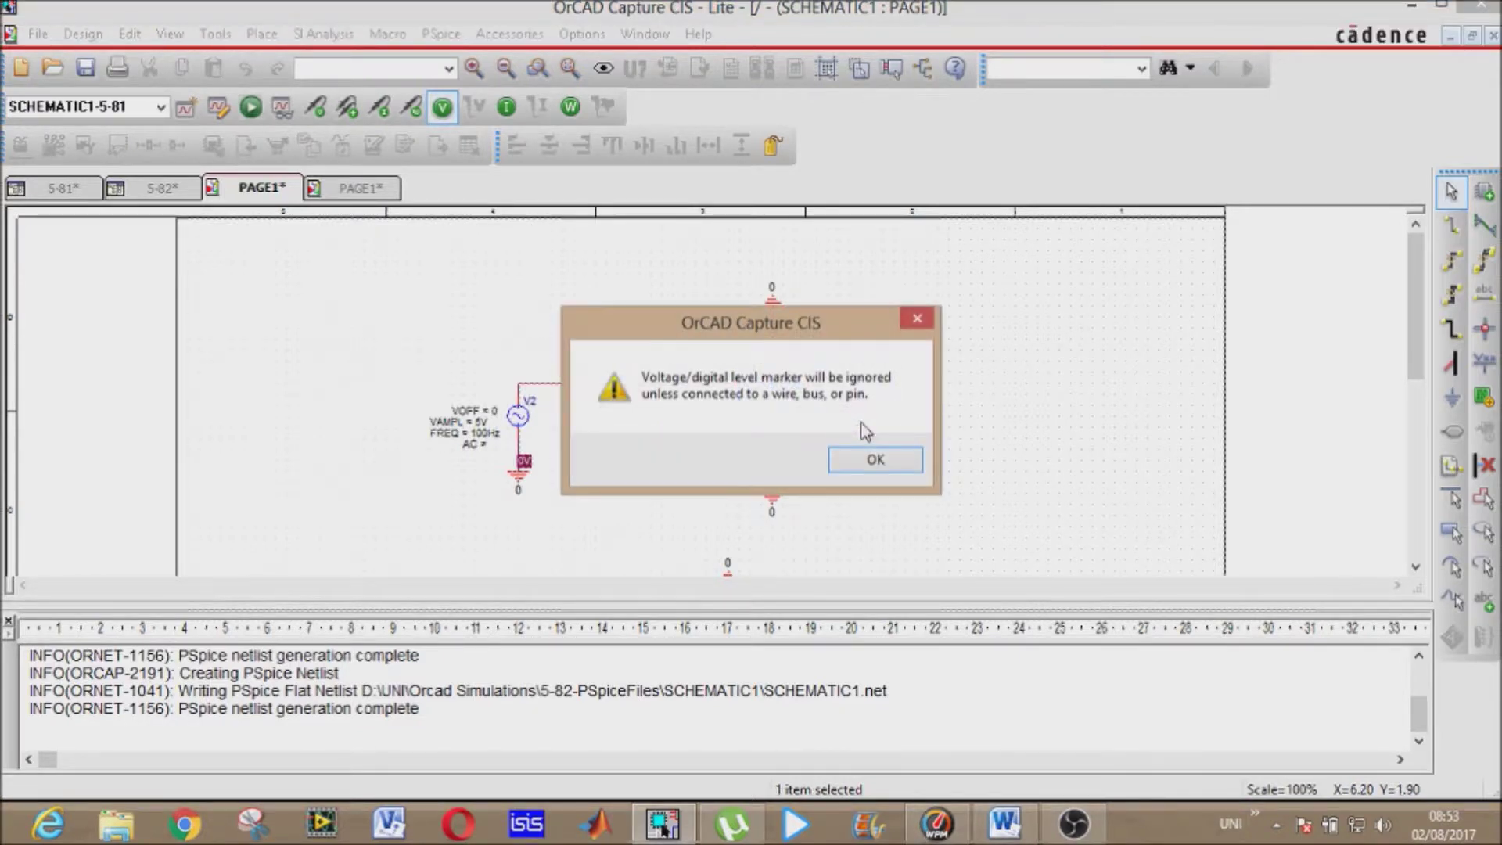
click(874, 462)
key(Delete)
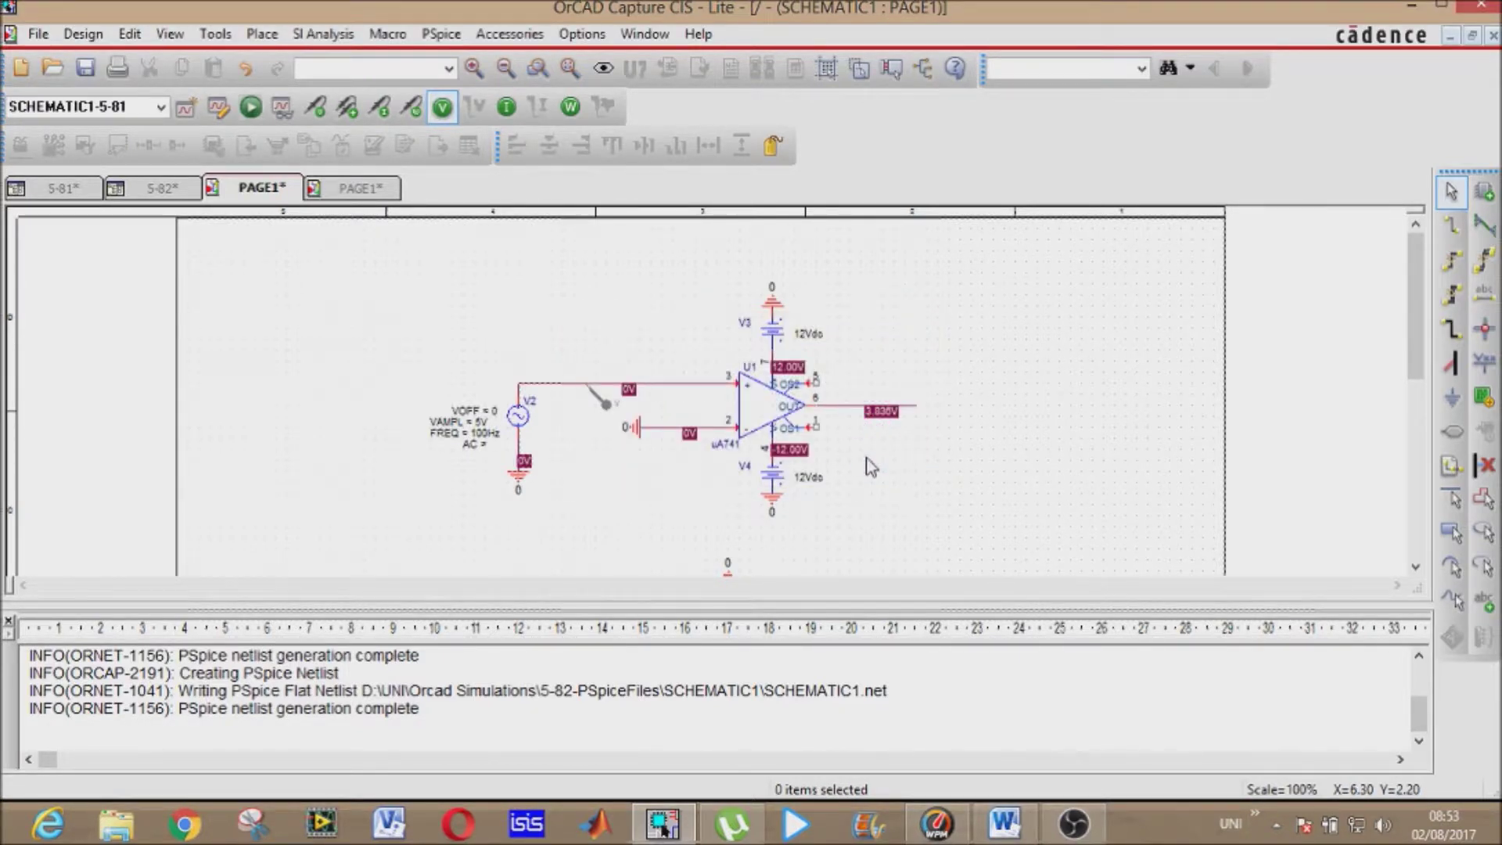
click(605, 404)
key(Delete)
- Place voltage markers on the inverting input wire and the output wire of op-amp U2 in the 5-81 schematic
drag(1408, 305, 1424, 421)
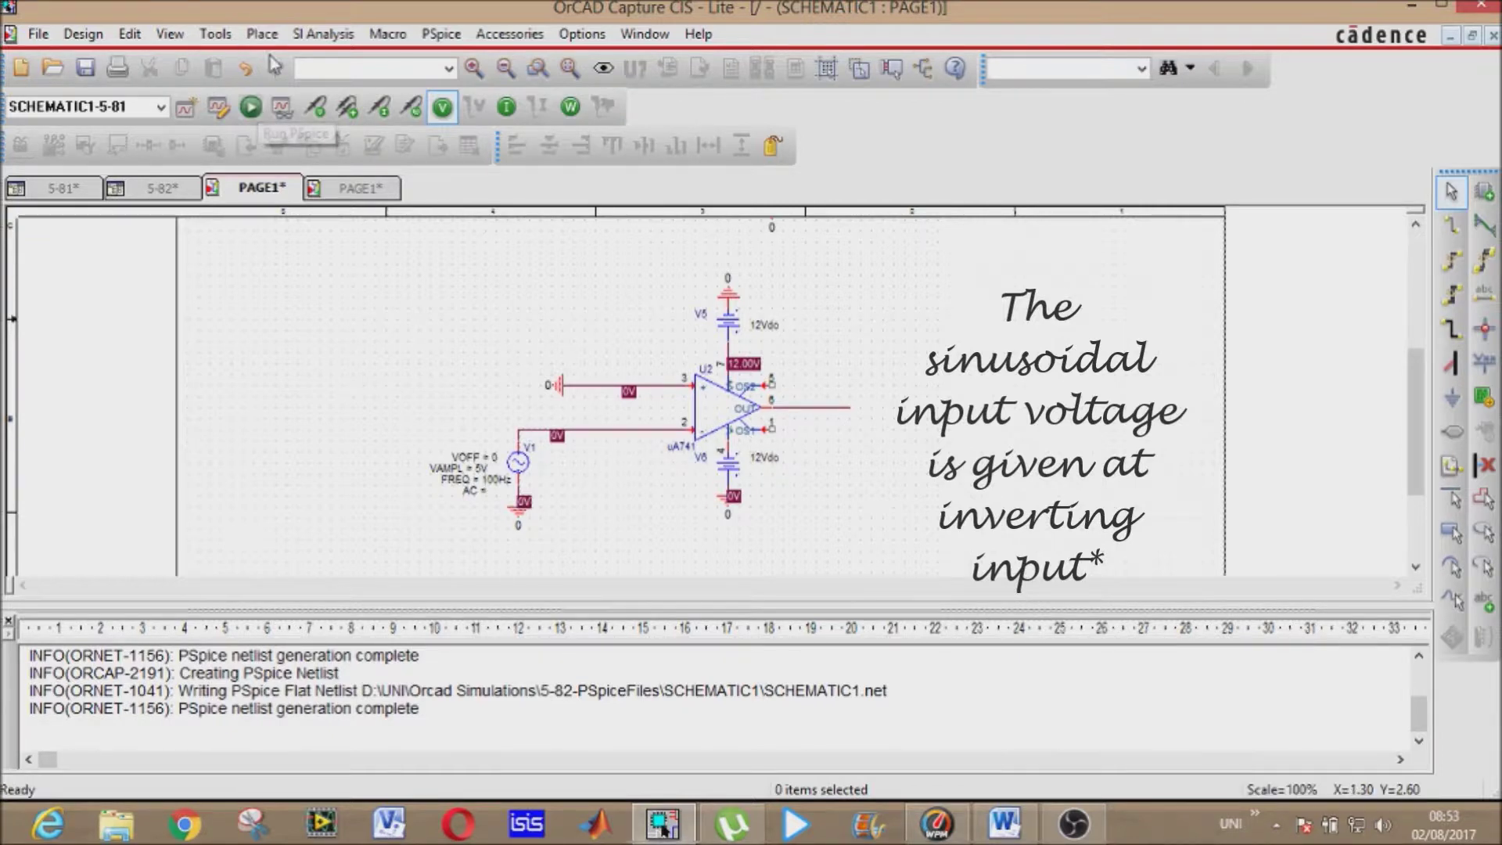
click(599, 430)
click(838, 407)
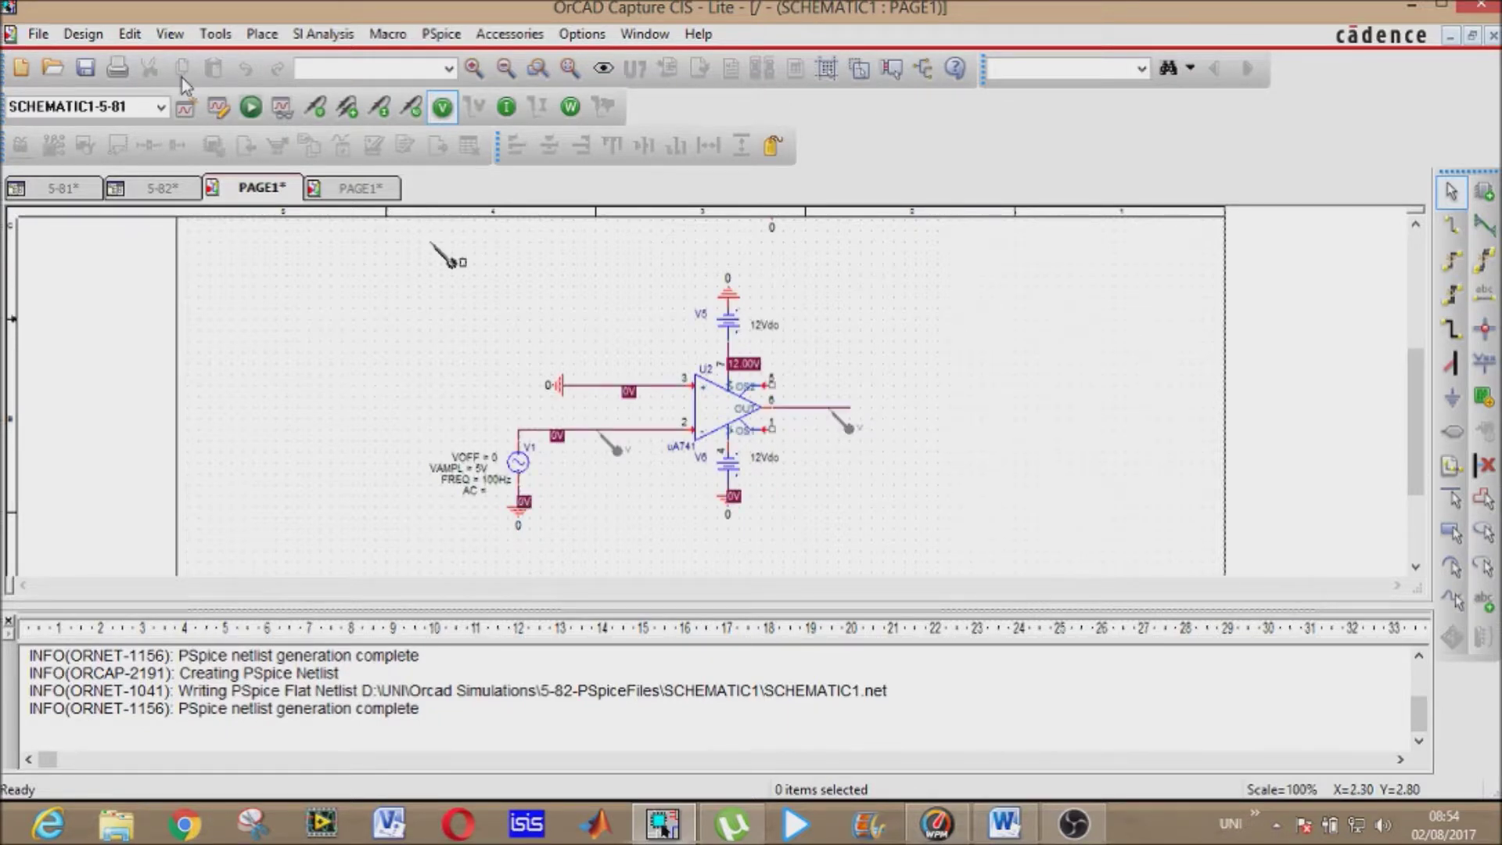
- Run the 5-81 simulation of the inverting comparator, compare its waveforms with the schematic, and close the results
click(250, 107)
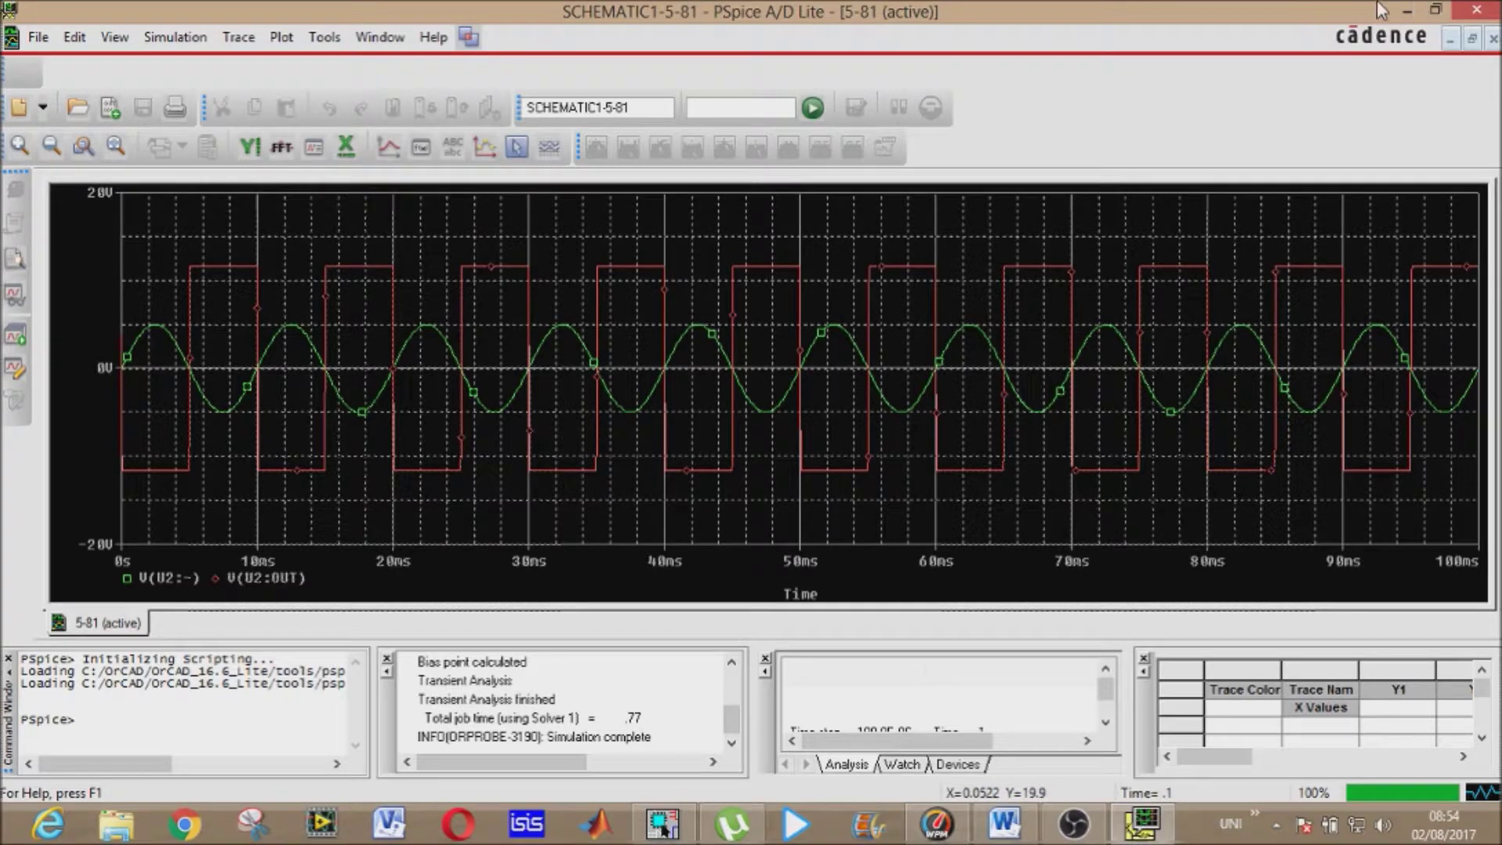
click(1407, 11)
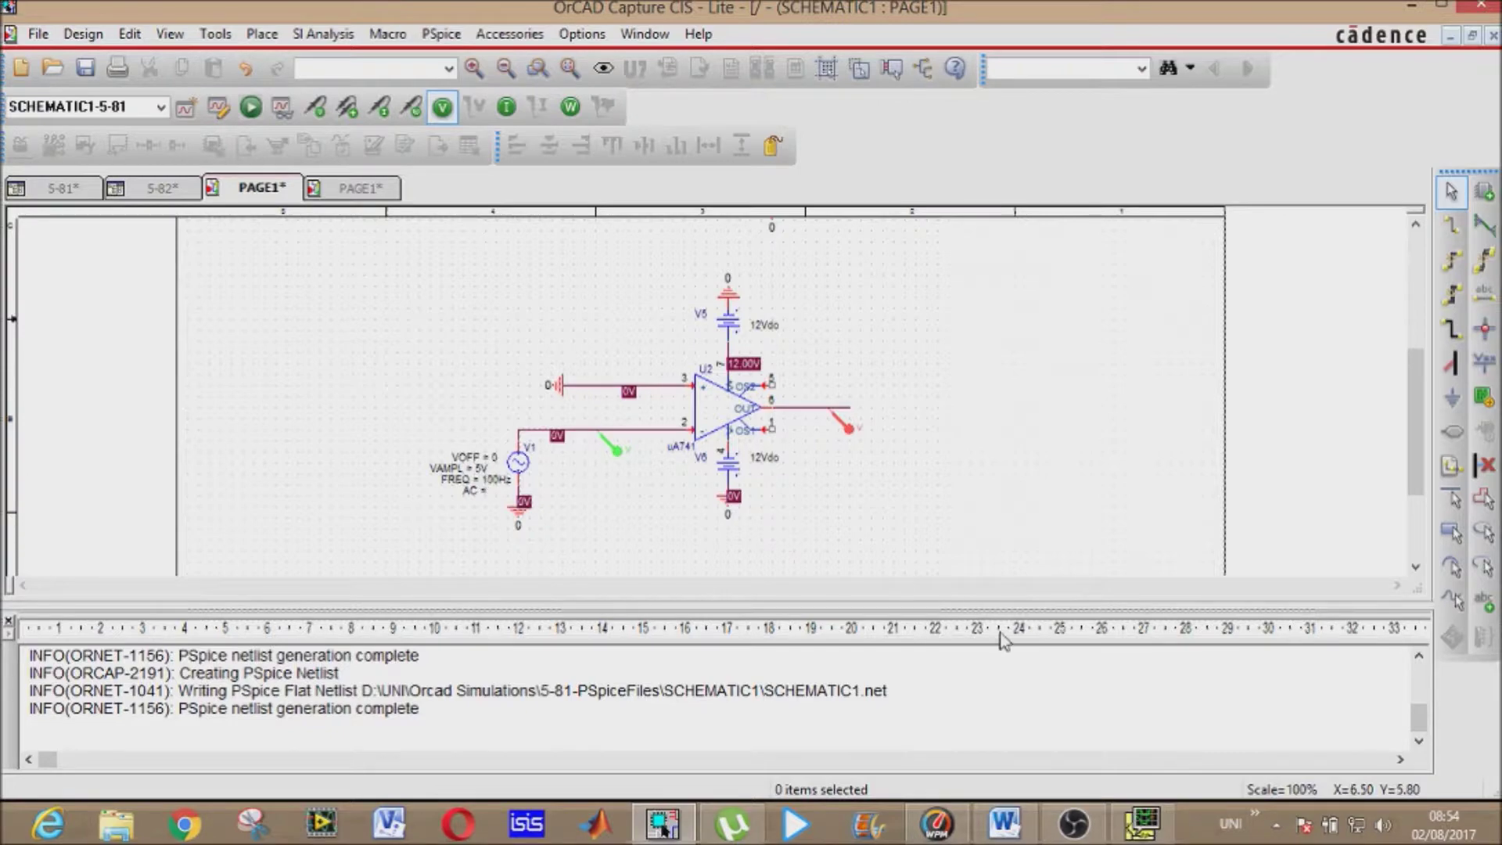
click(1141, 828)
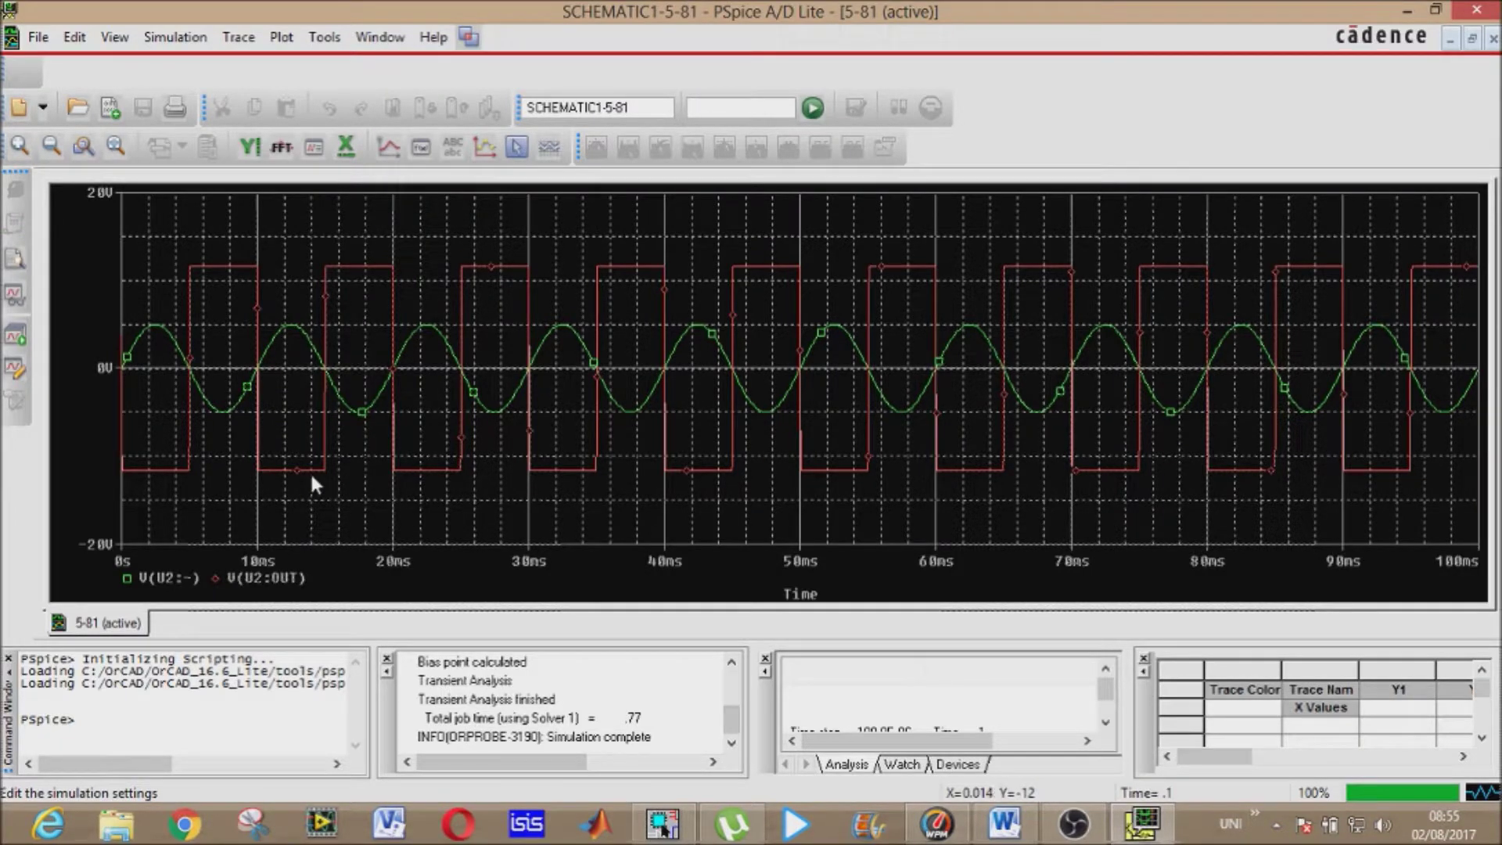
click(1477, 10)
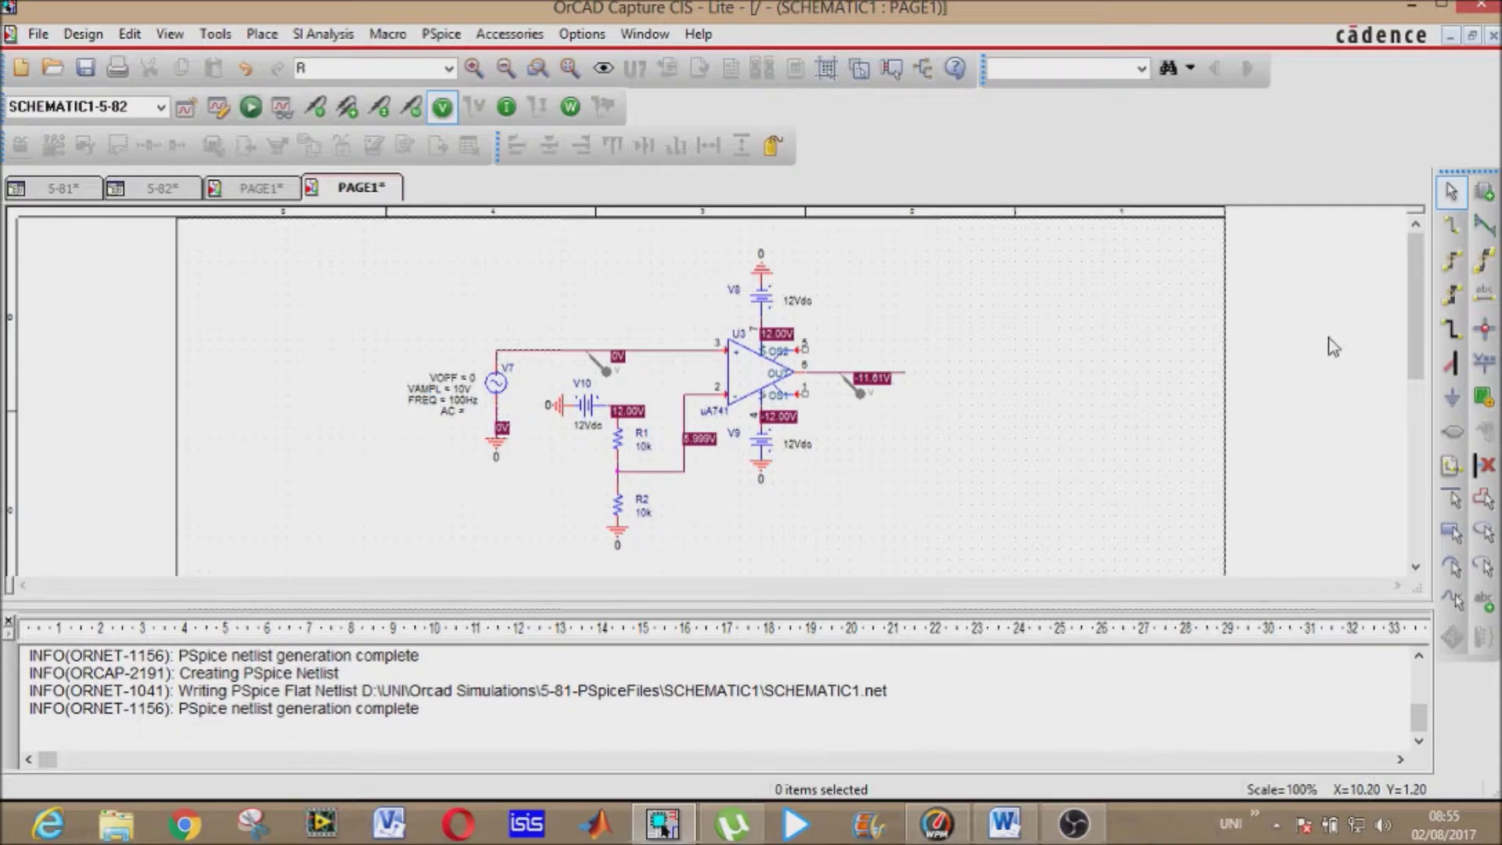
- Delete the voltage markers from the output and input wires of op-amp U3 in the 5-82 schematic
click(861, 395)
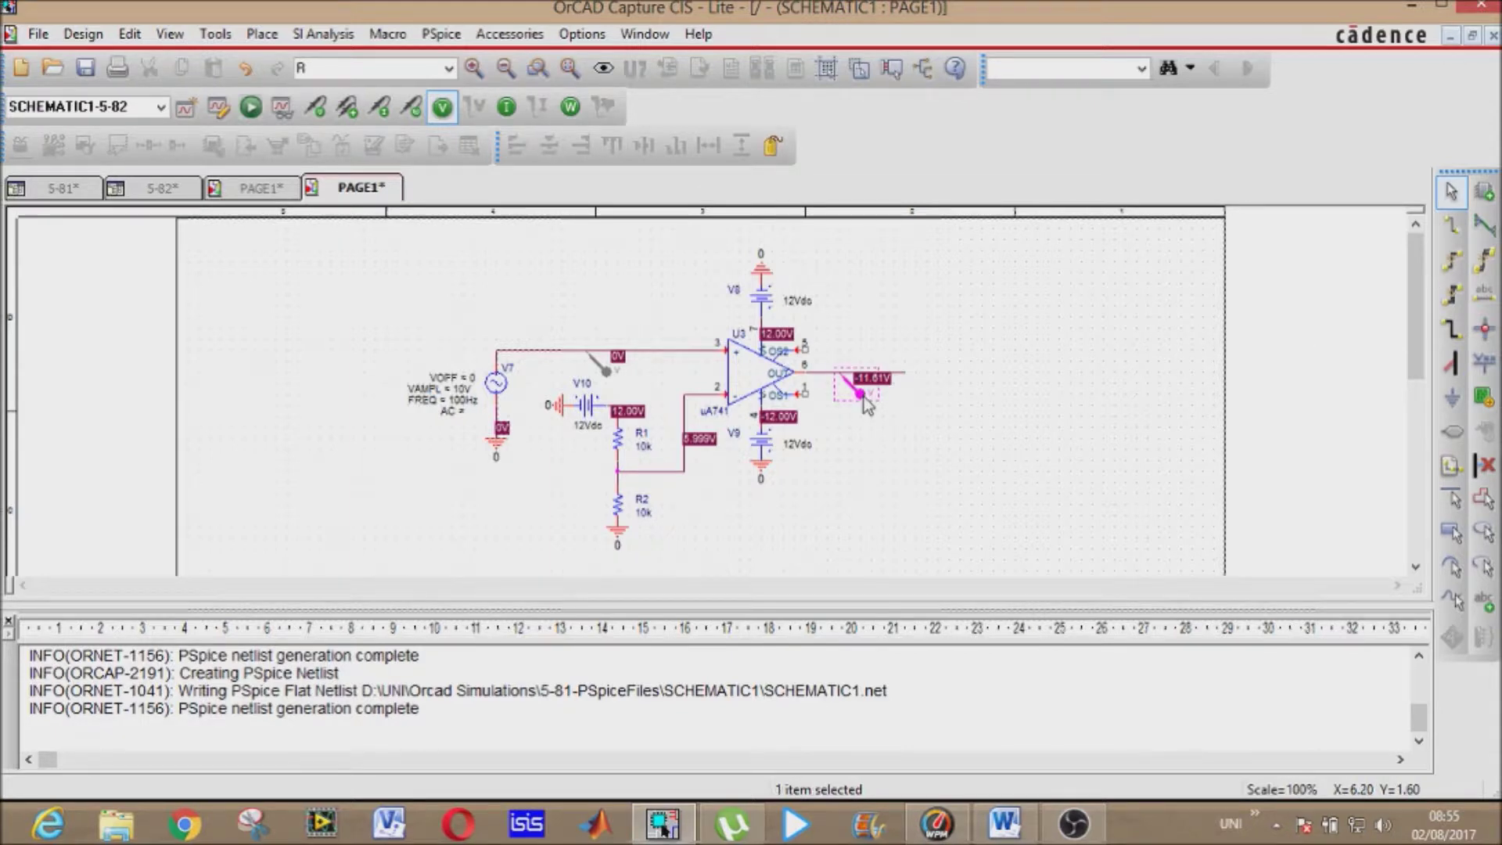
click(608, 374)
key(Delete)
drag(1418, 320, 1418, 463)
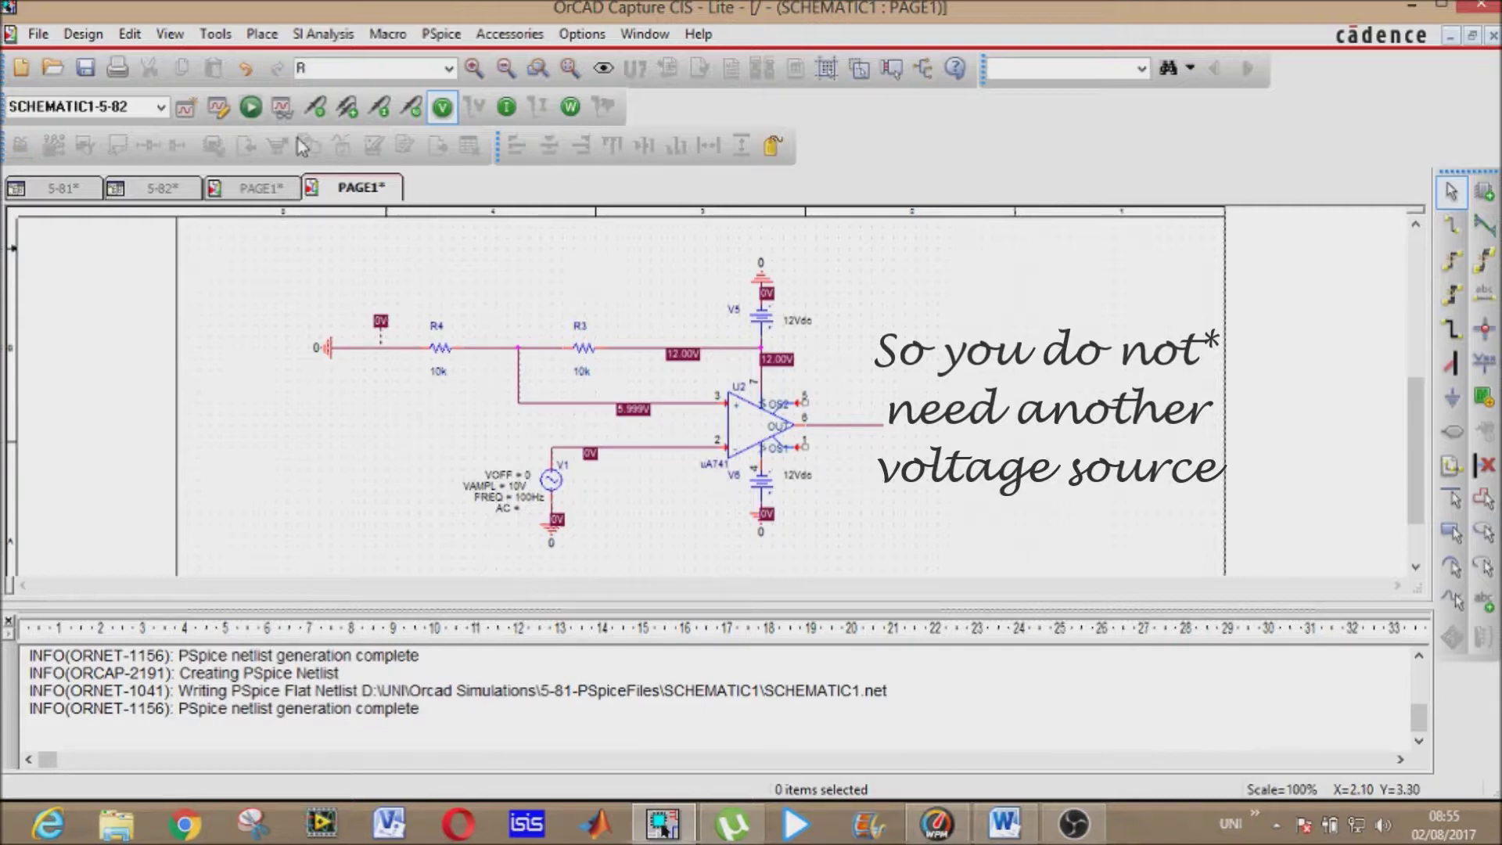
- Create a blank Analog or Mixed A/D project named "ham" in D:\UNI\Orcad Simulations
click(38, 34)
mouse_move(65, 61)
click(237, 66)
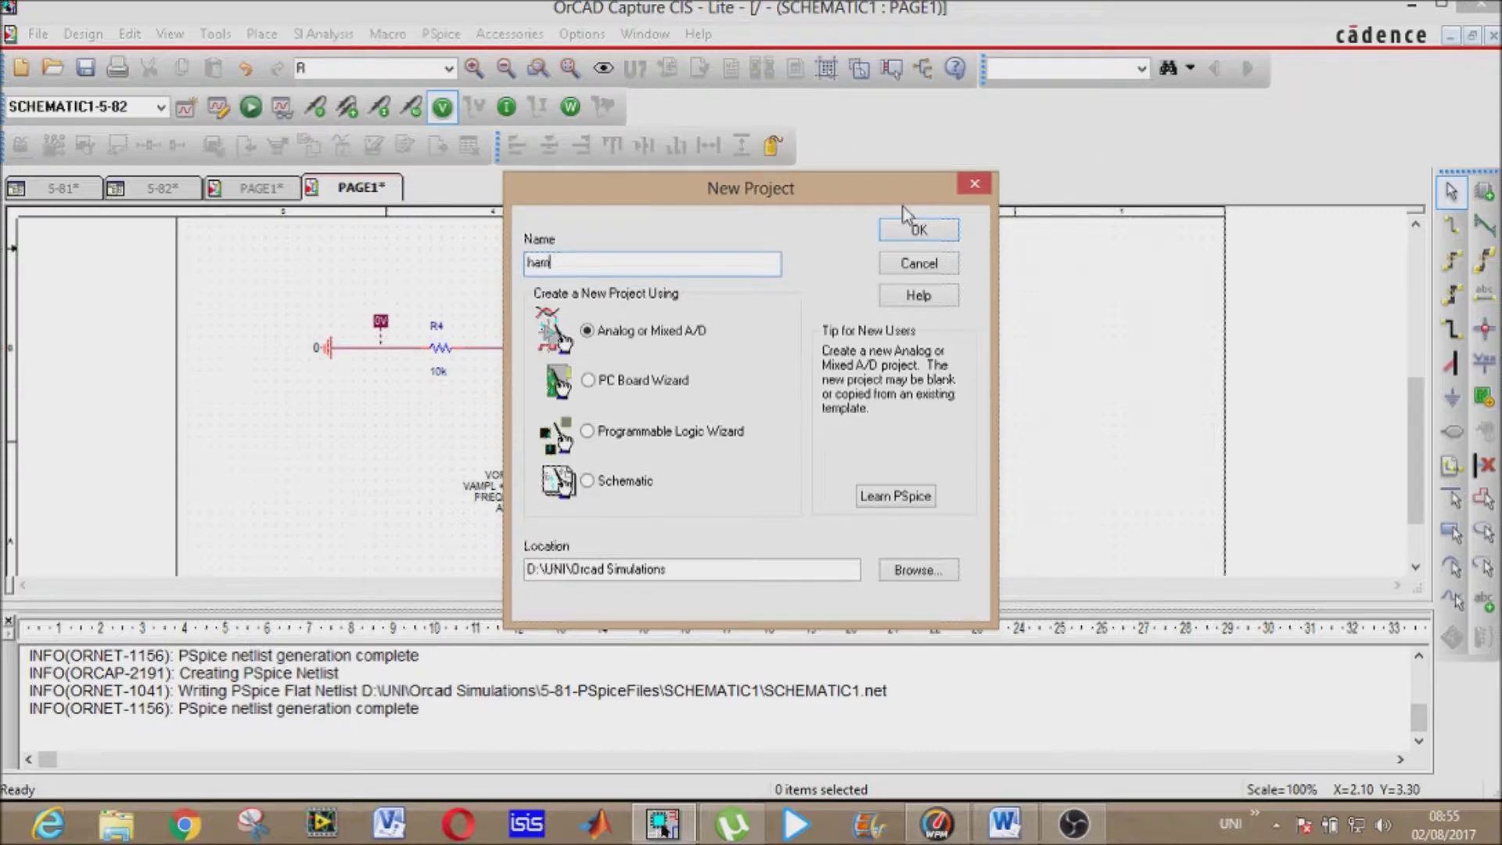
click(919, 233)
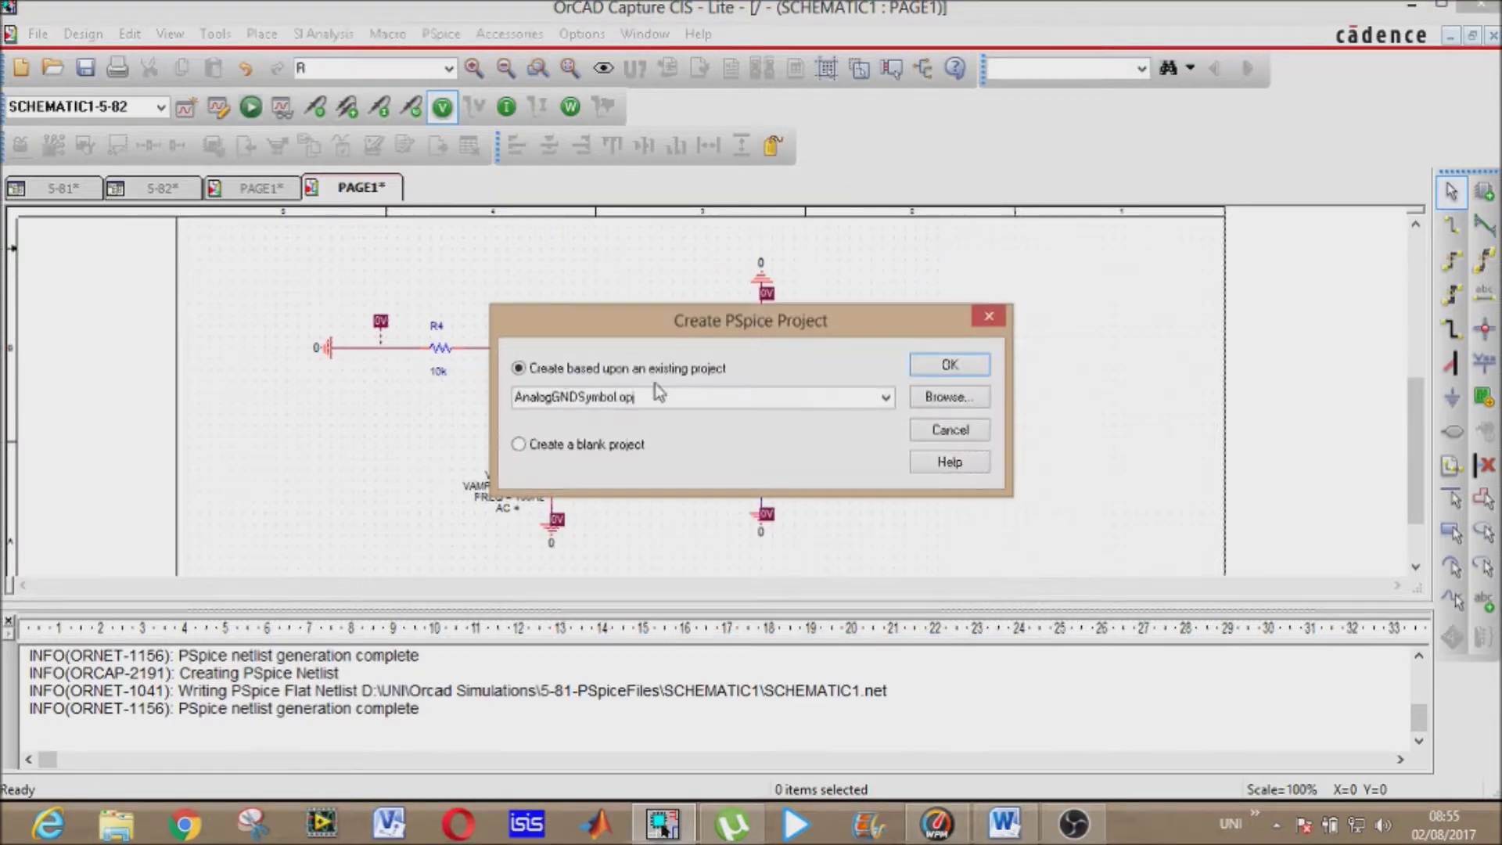
click(520, 445)
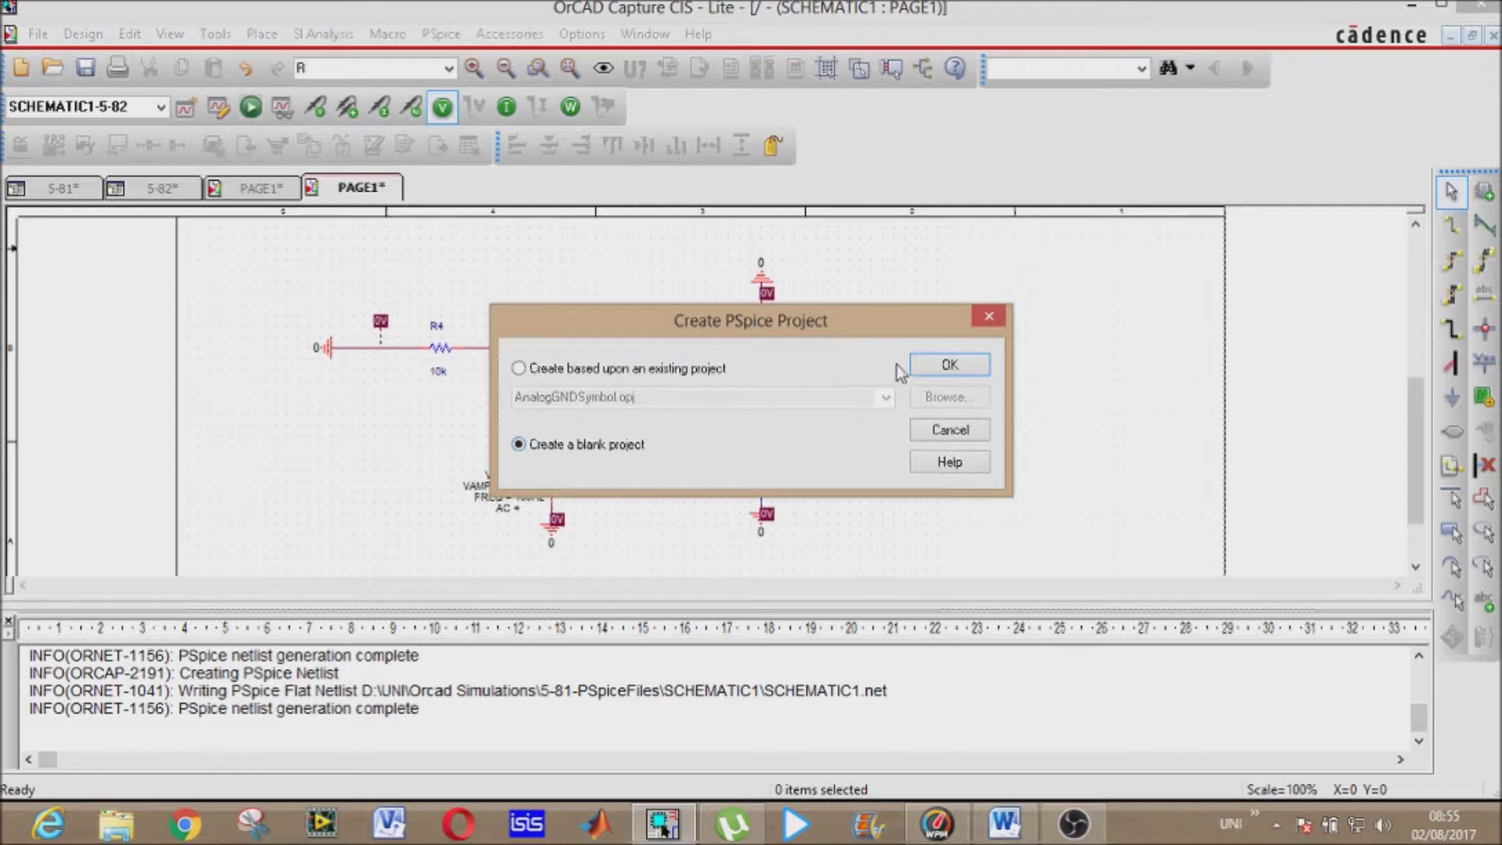
click(928, 369)
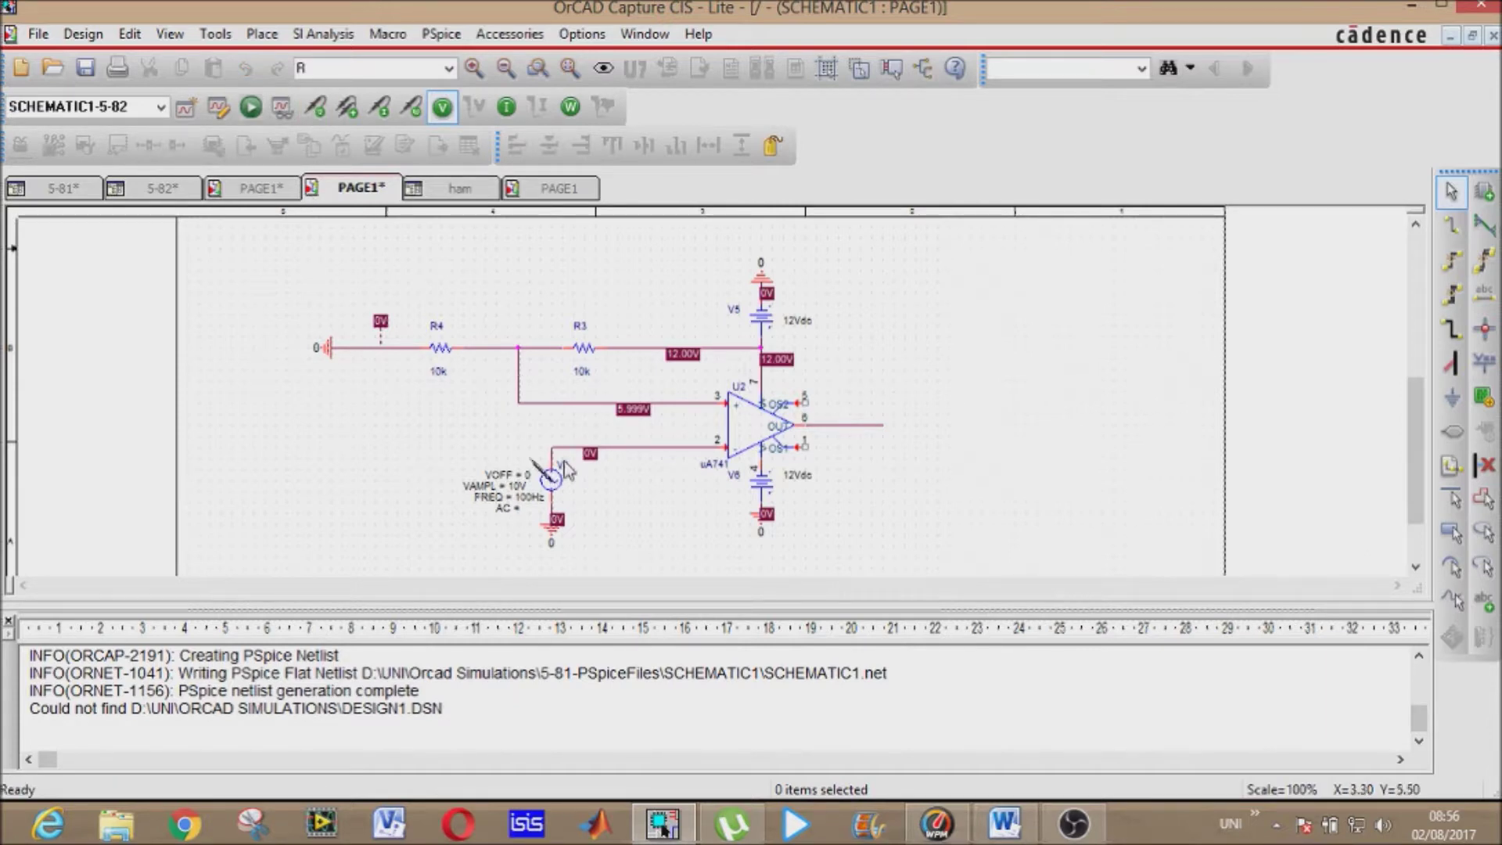
- Place voltage markers on U2's inverting input and output wires in the 5-82 schematic and run its PSpice simulation
click(615, 449)
click(830, 428)
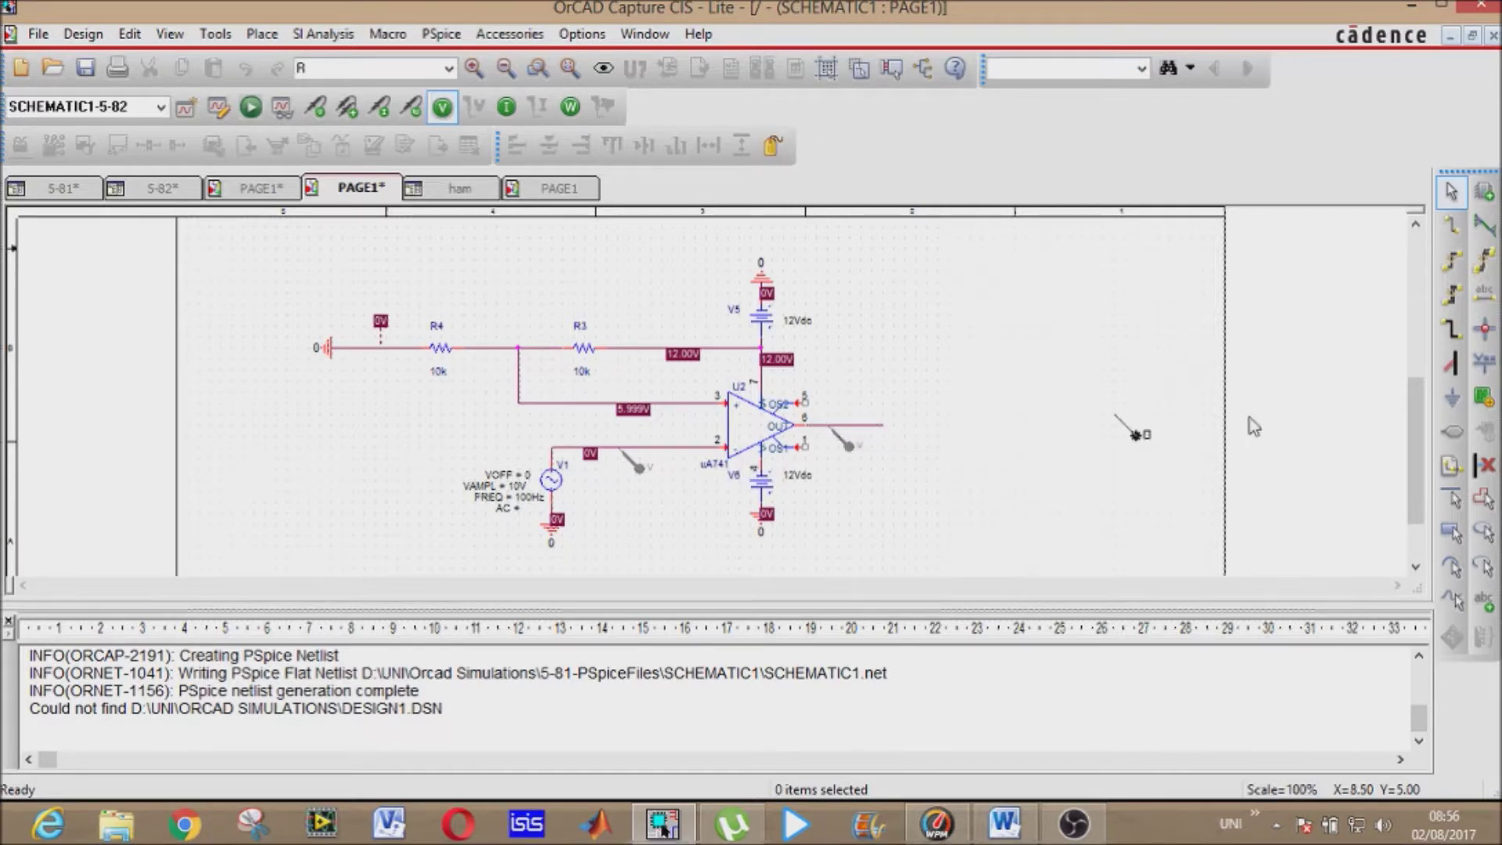
click(249, 109)
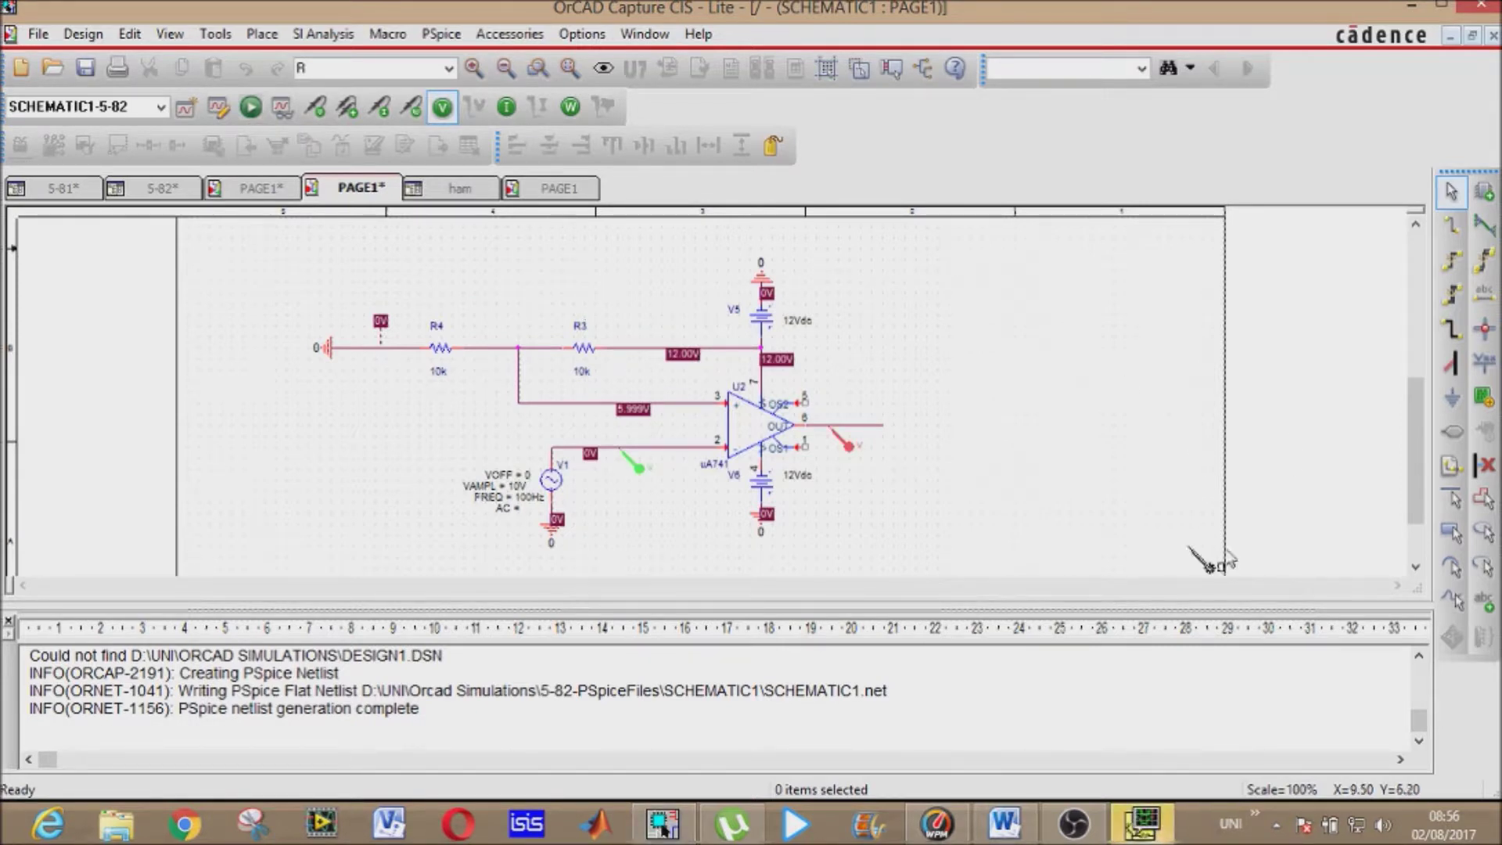
click(1144, 823)
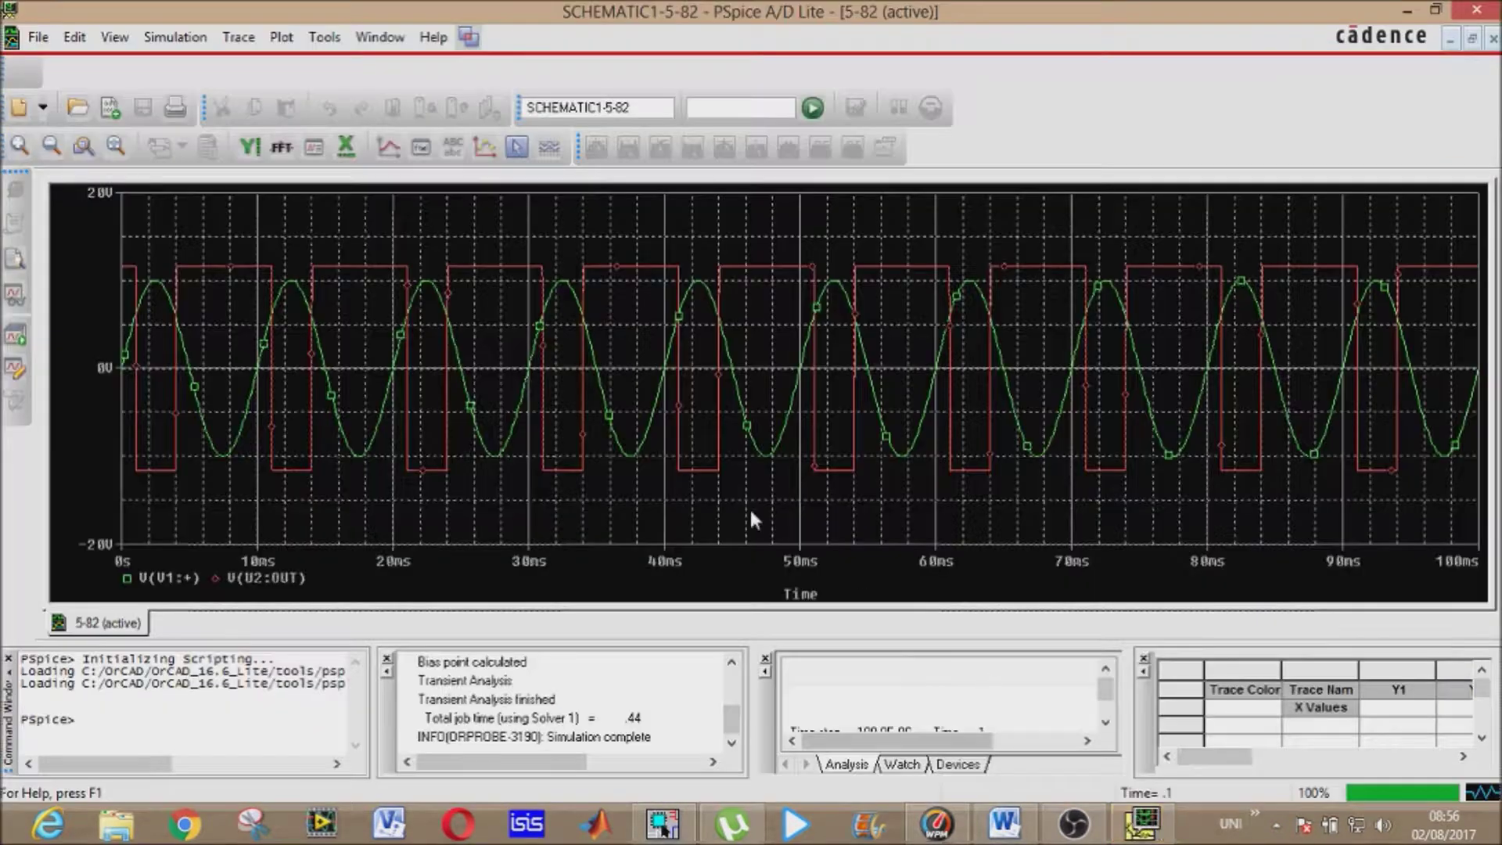
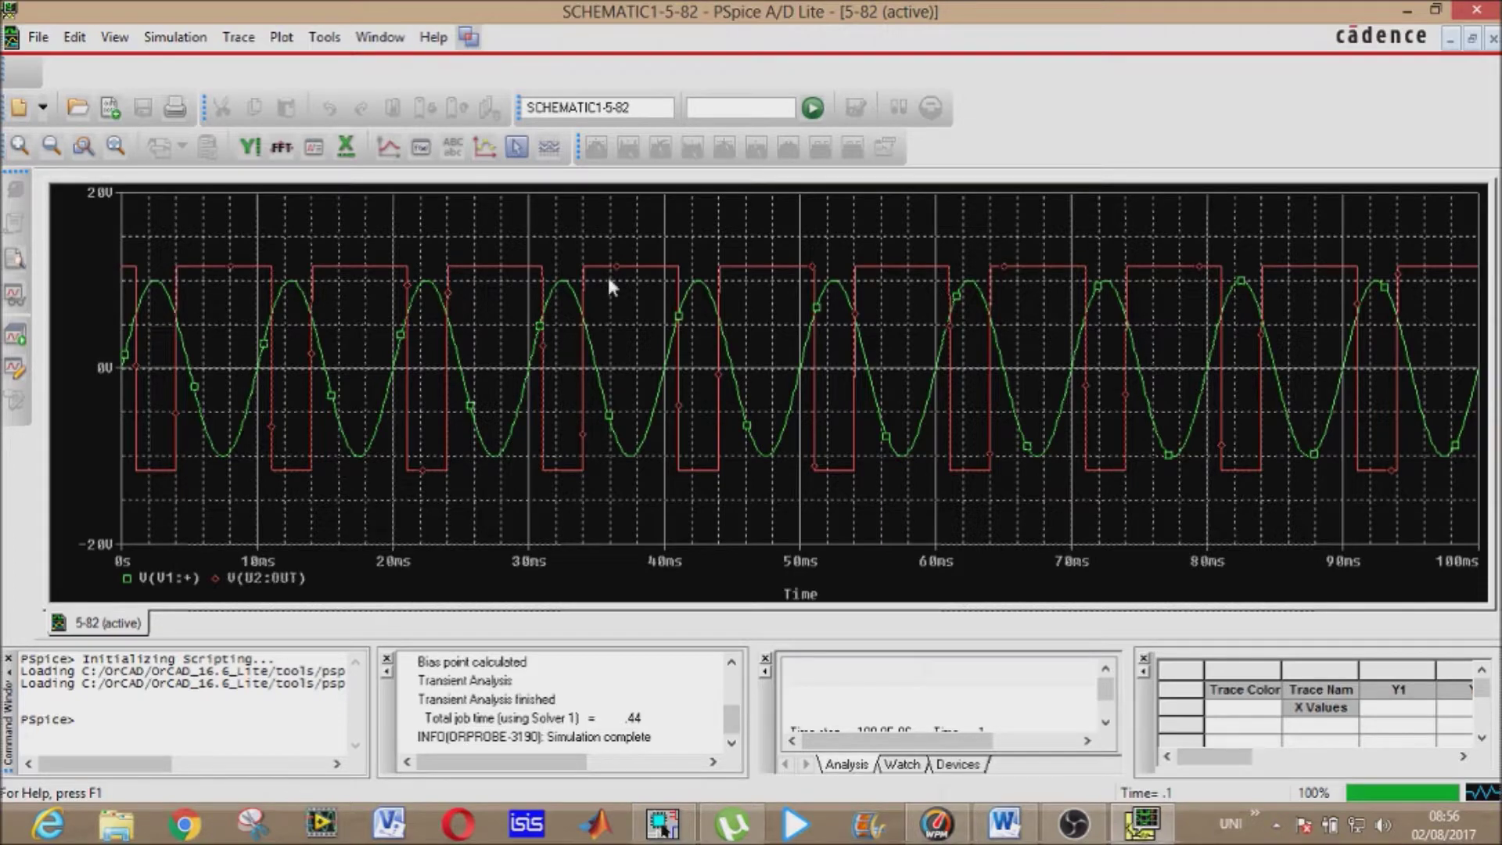
- Compare the 5-82 input and output waveforms with the inverting comparator schematic, and close the simulation results
click(1479, 9)
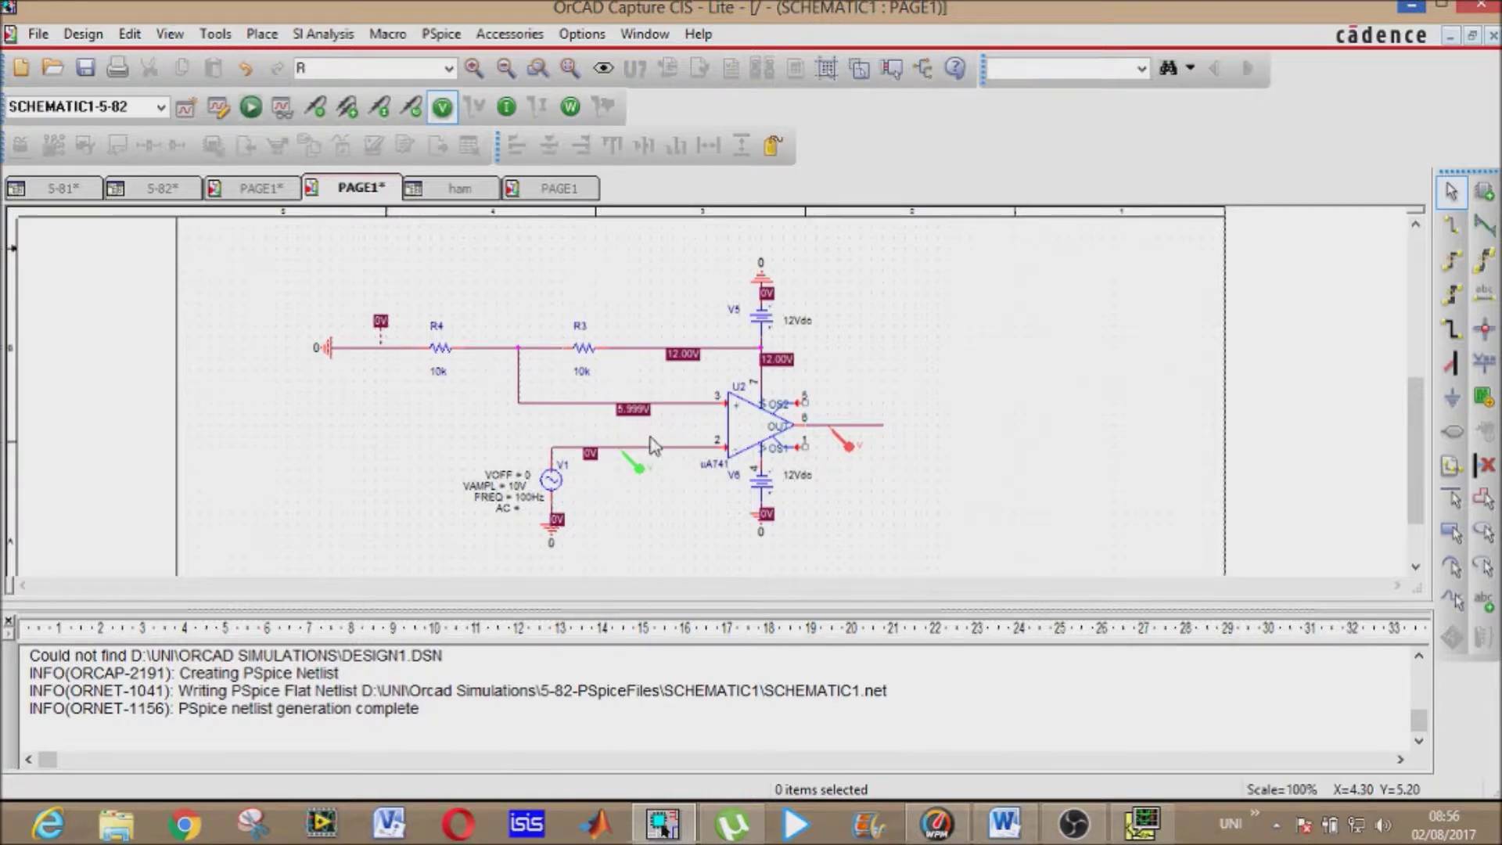
mouse_move(1137, 833)
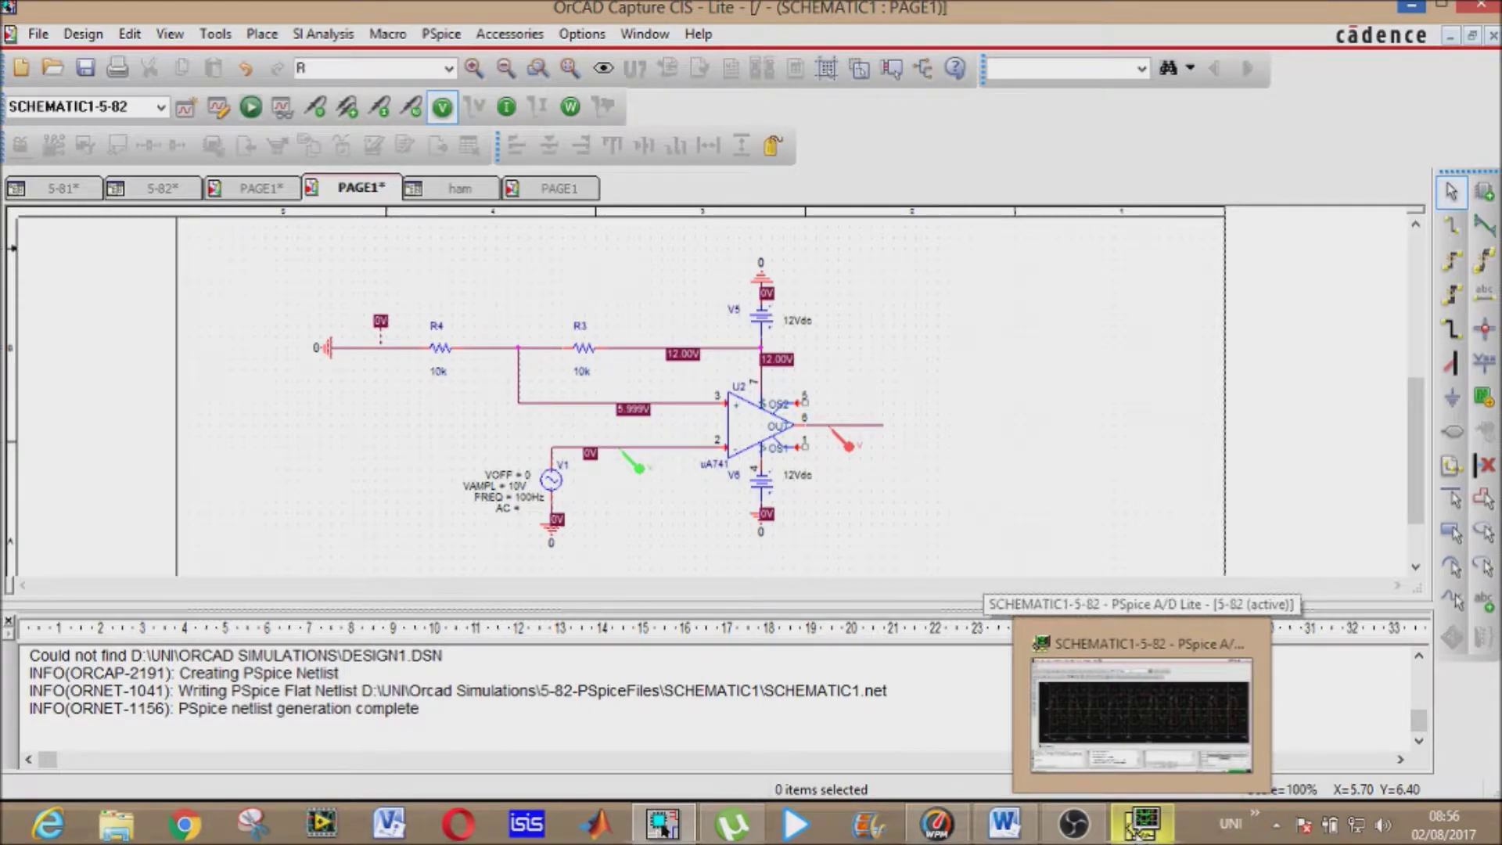
click(1141, 712)
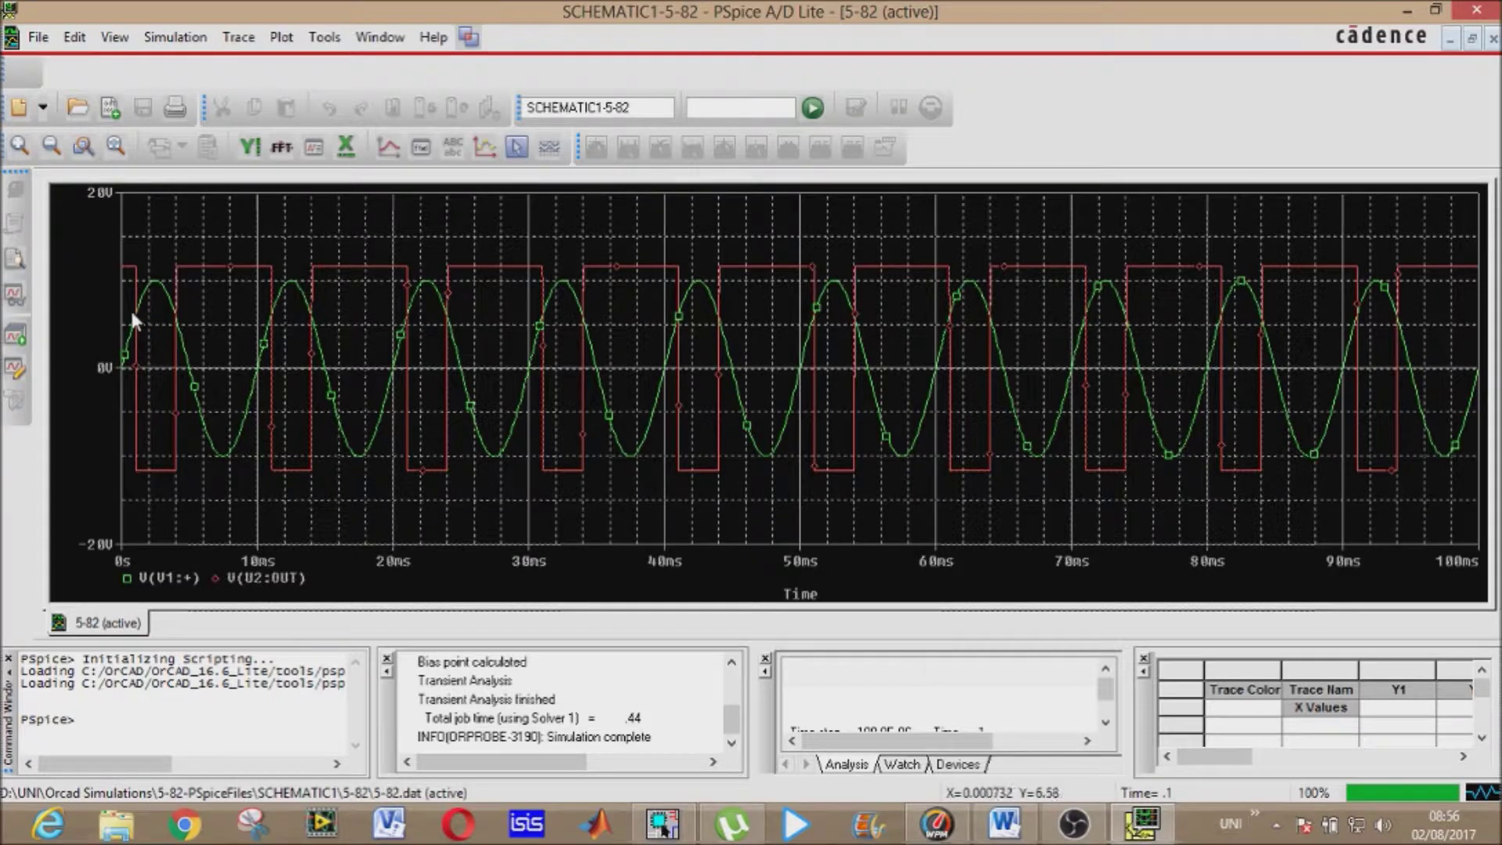
click(1410, 10)
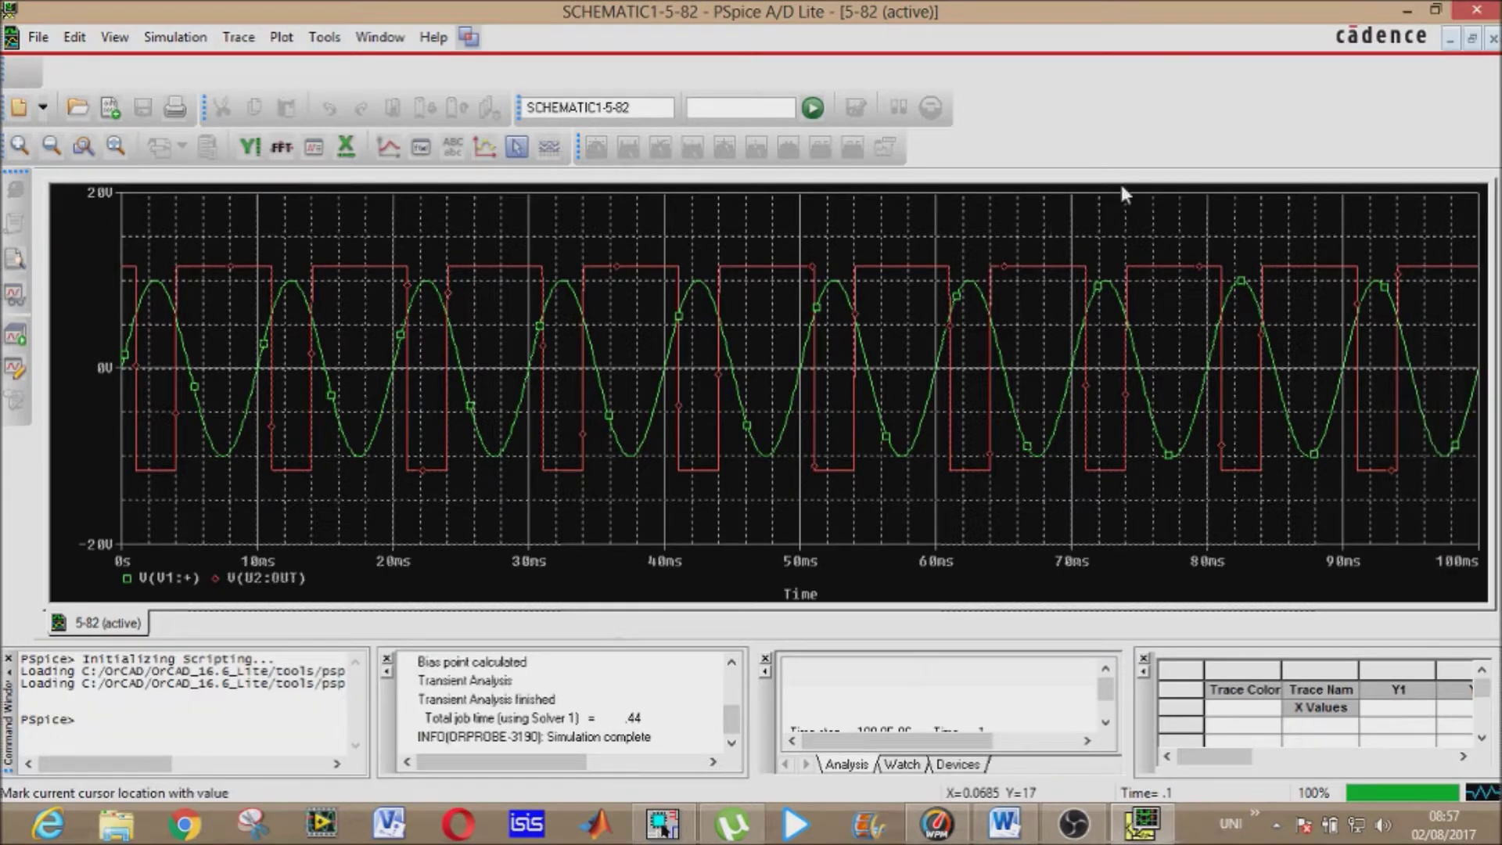
click(1476, 9)
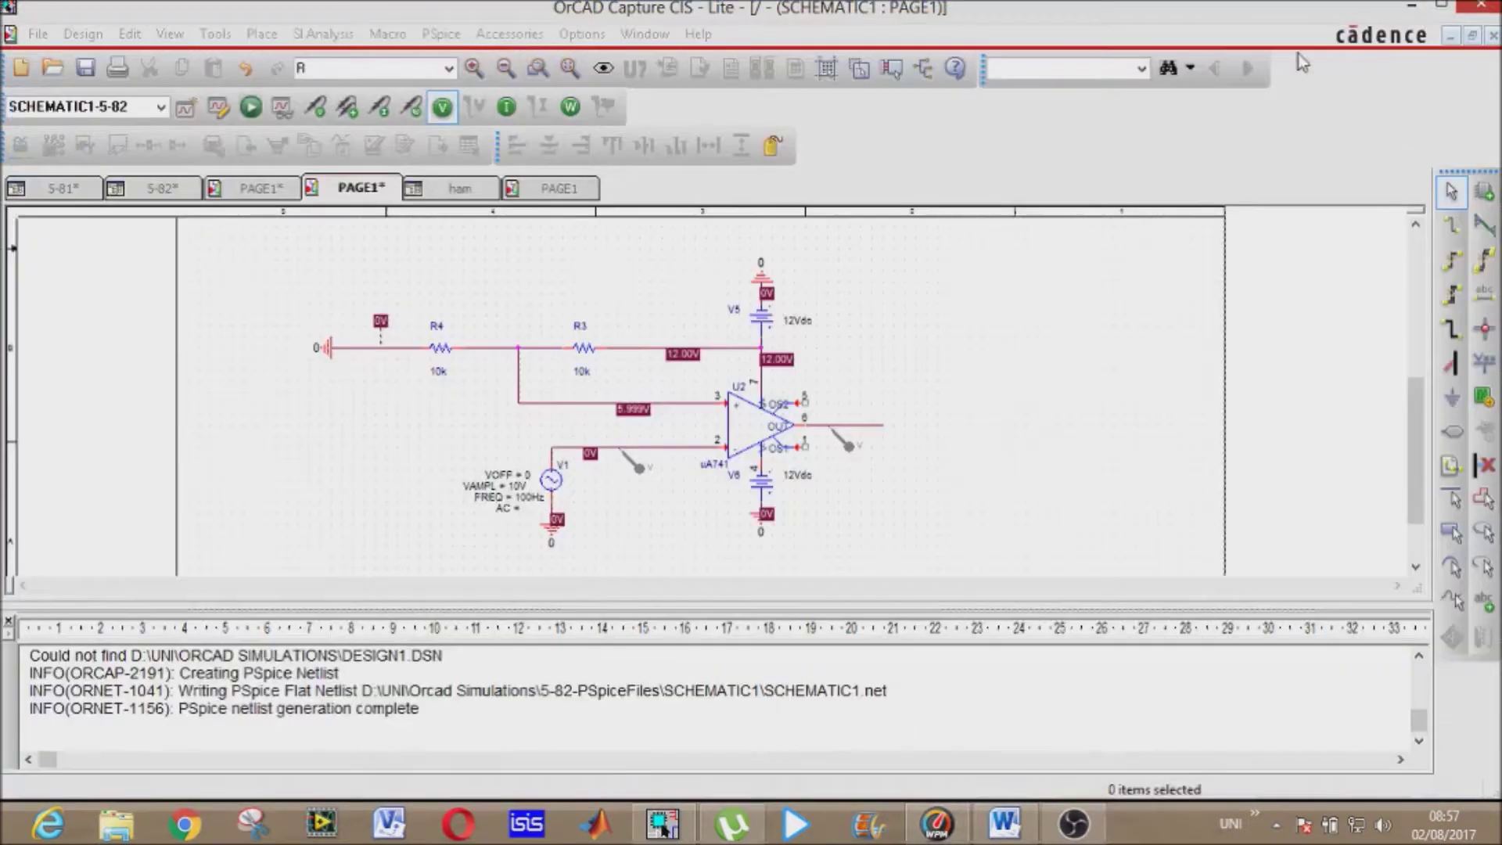
- Create a PSpice simulation profile named "ham" for the blank page of the ham project
click(548, 188)
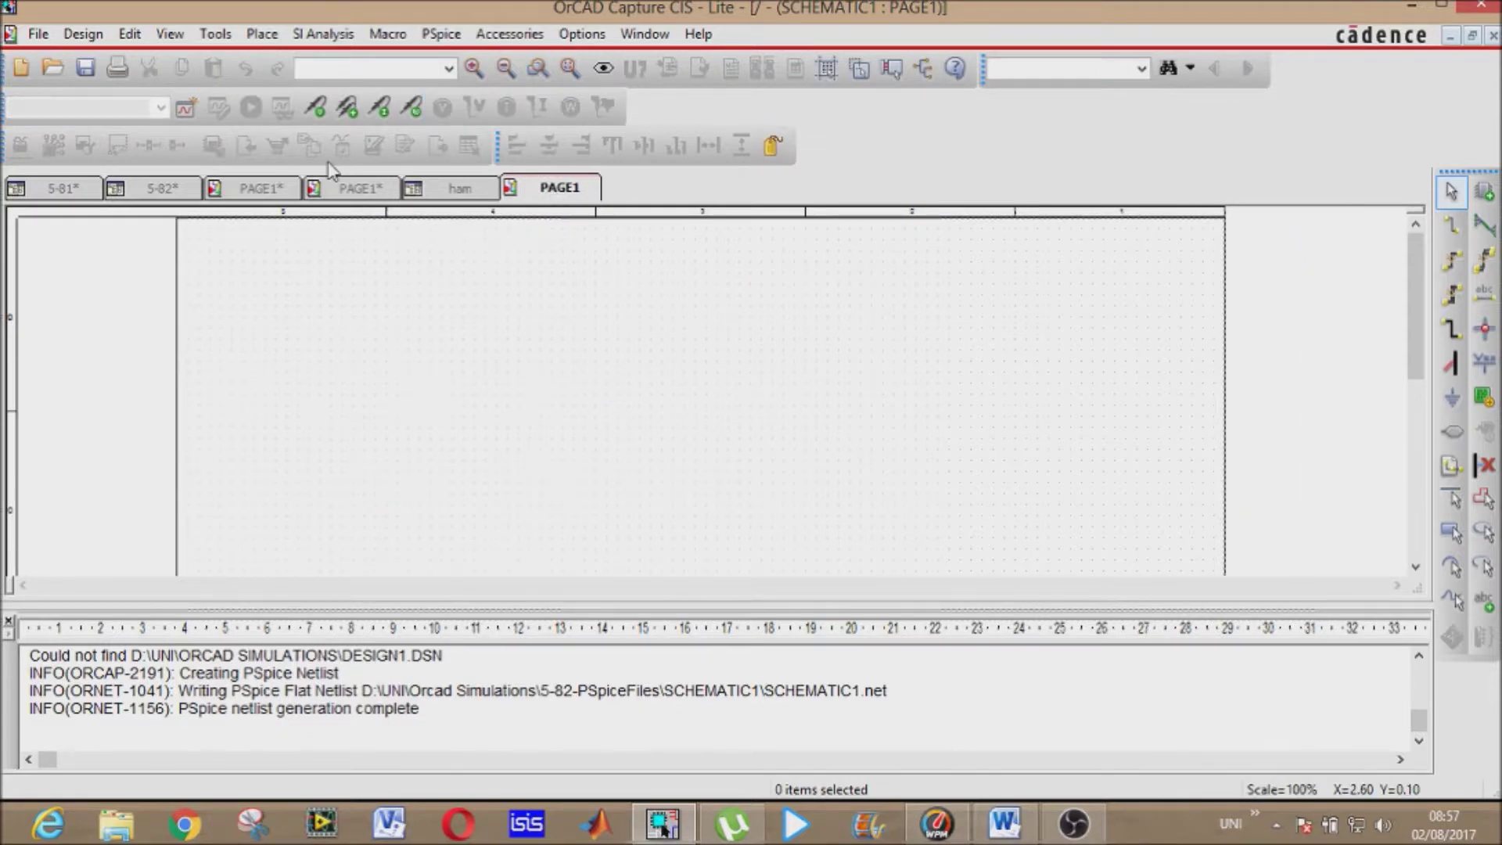
click(188, 110)
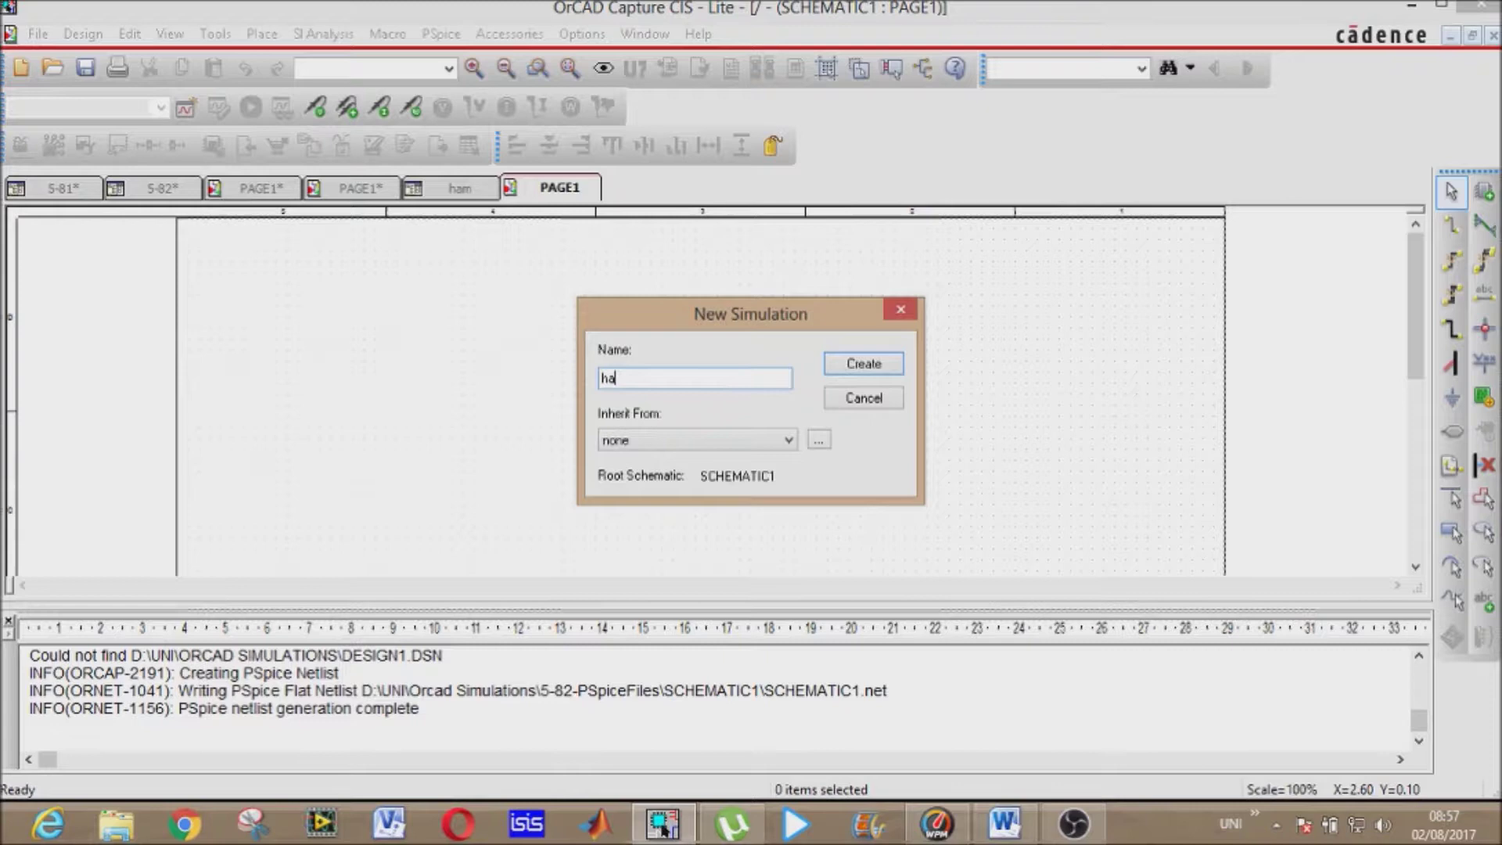
key(Return)
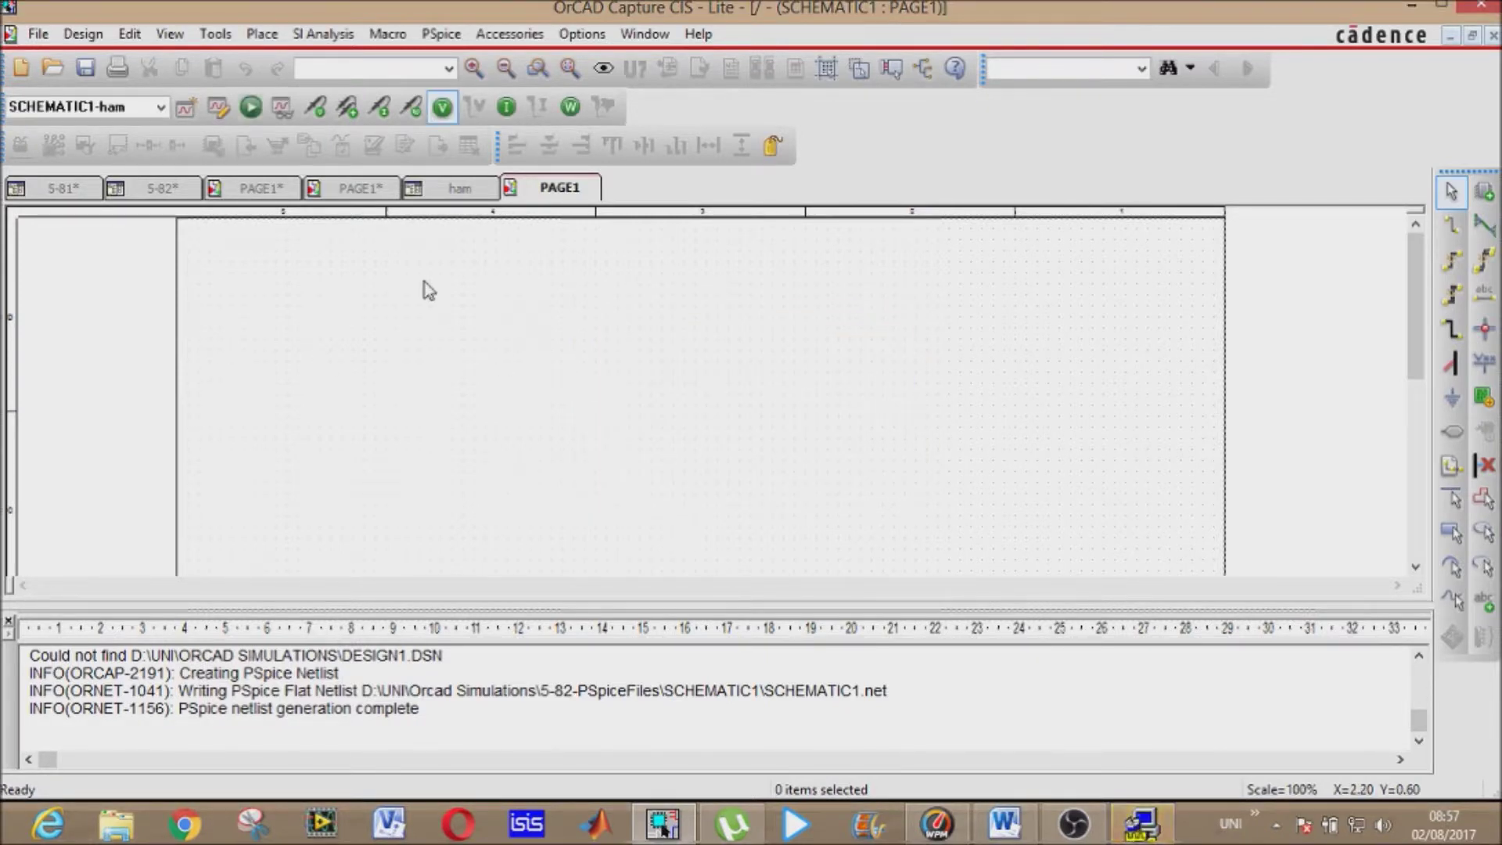
- Place a uA741 op-amp from the EVAL library near the middle of the ham schematic page
click(1484, 191)
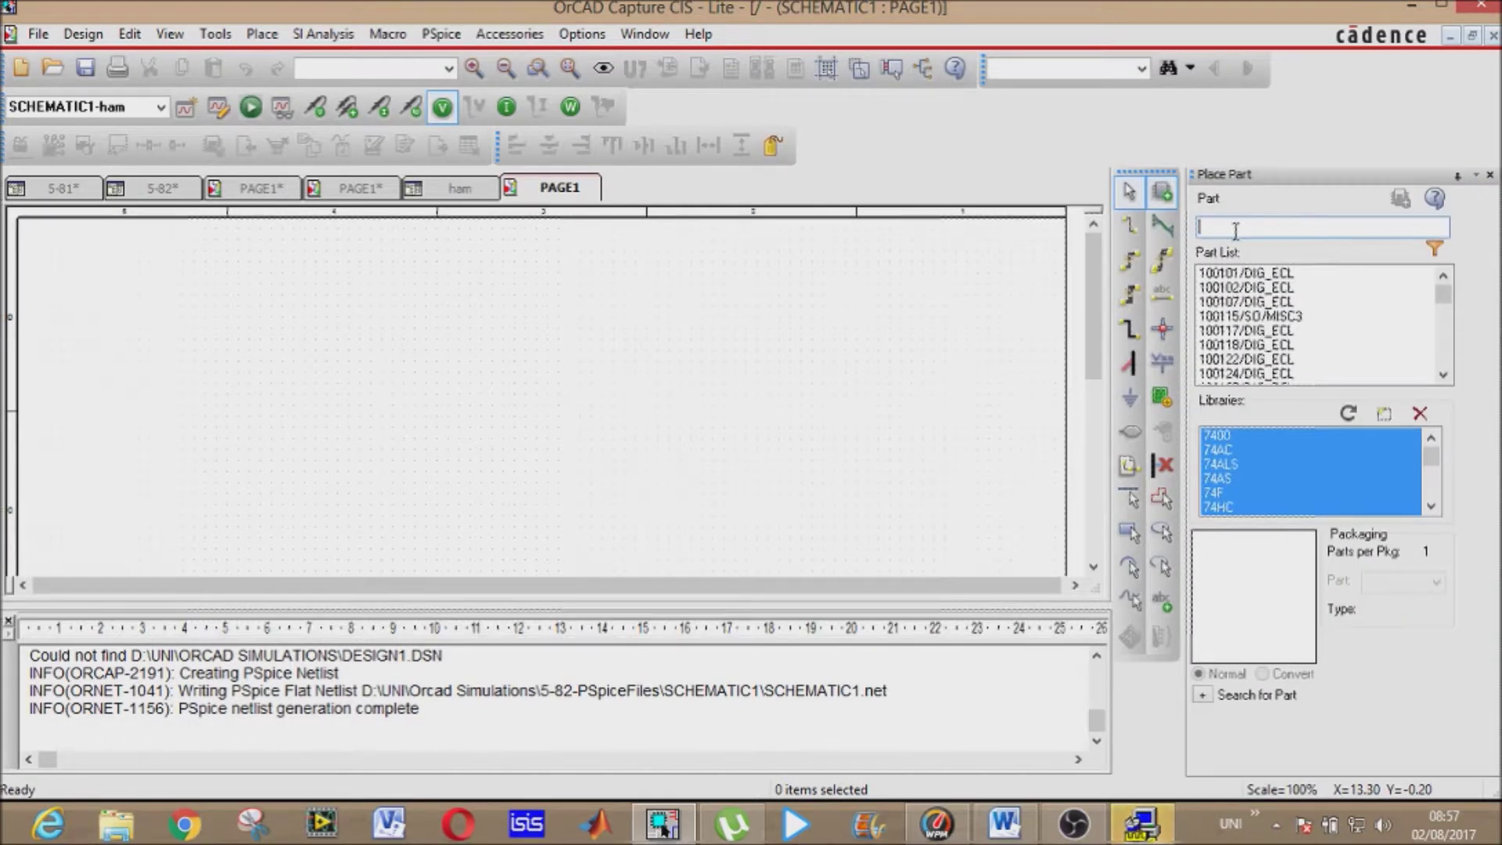
text(ua)
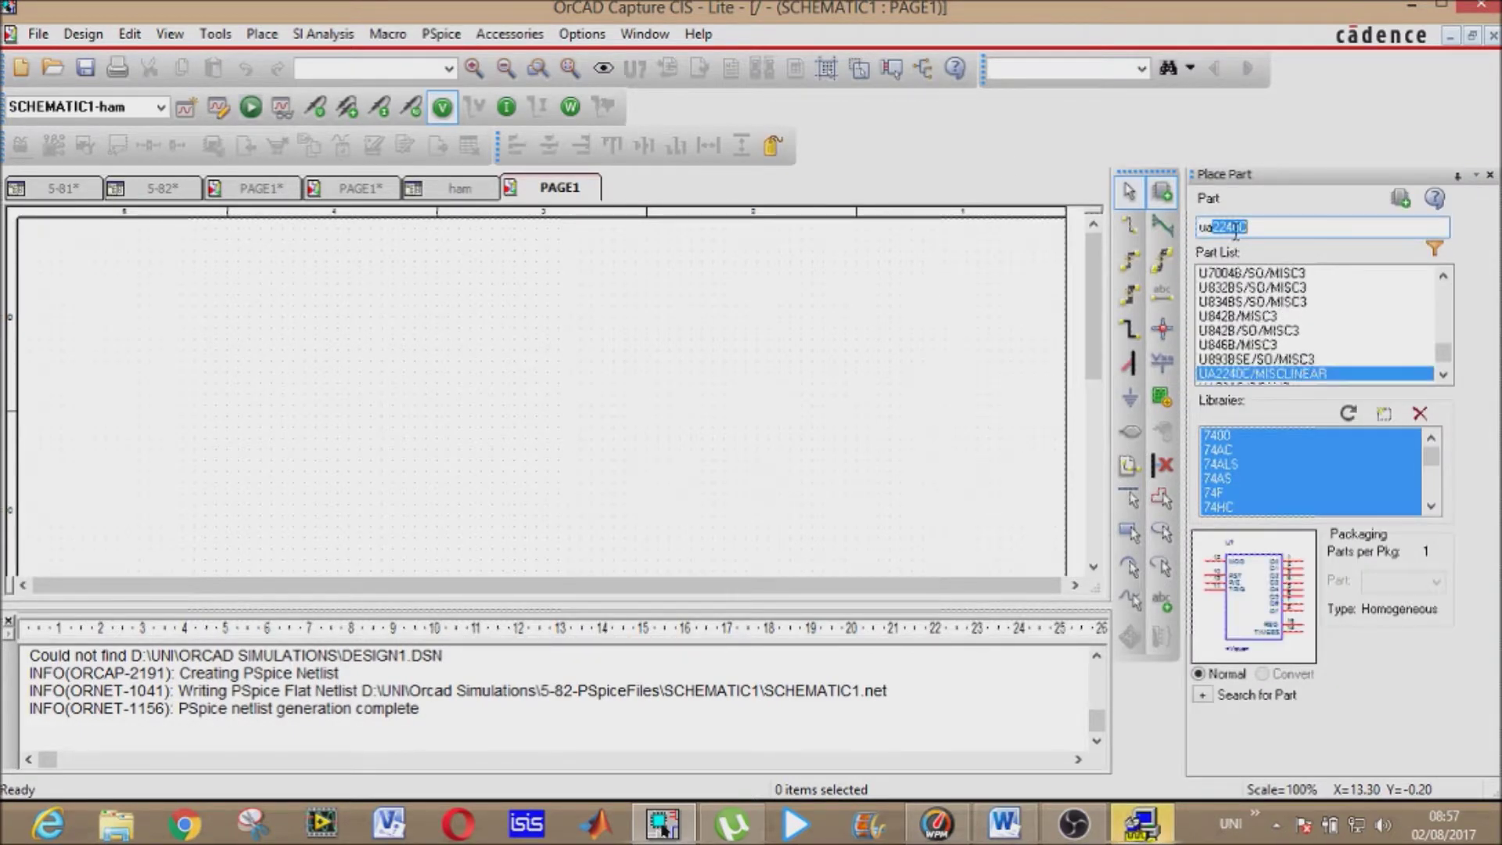
text(74)
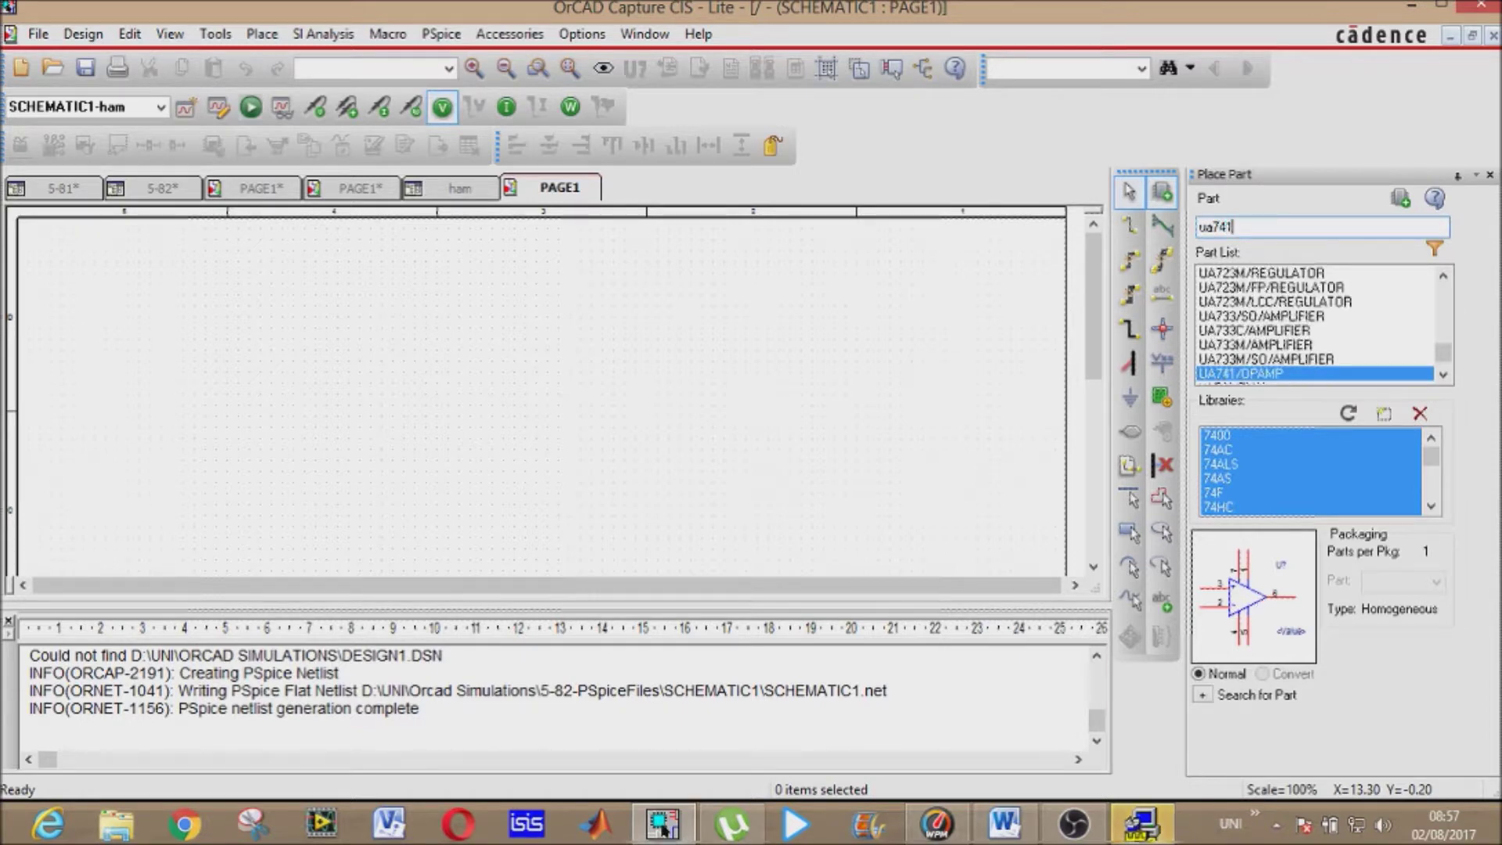
text(1)
key(Return)
click(510, 392)
key(Escape)
click(483, 359)
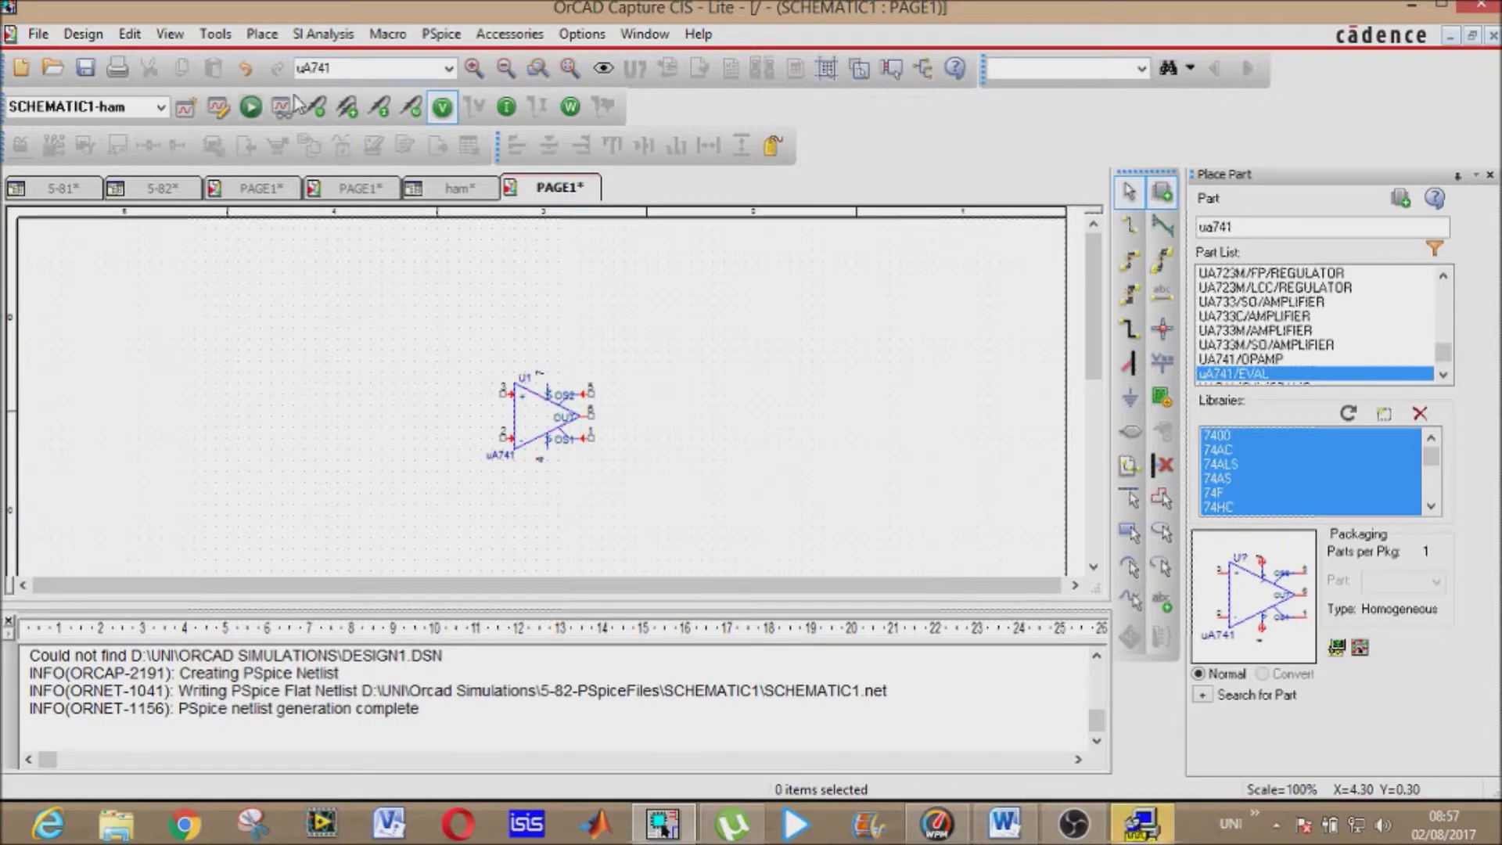
- Place a PSpice sine voltage source (VSIN) on the page, left of the uA741 op-amp
click(262, 33)
mouse_move(368, 127)
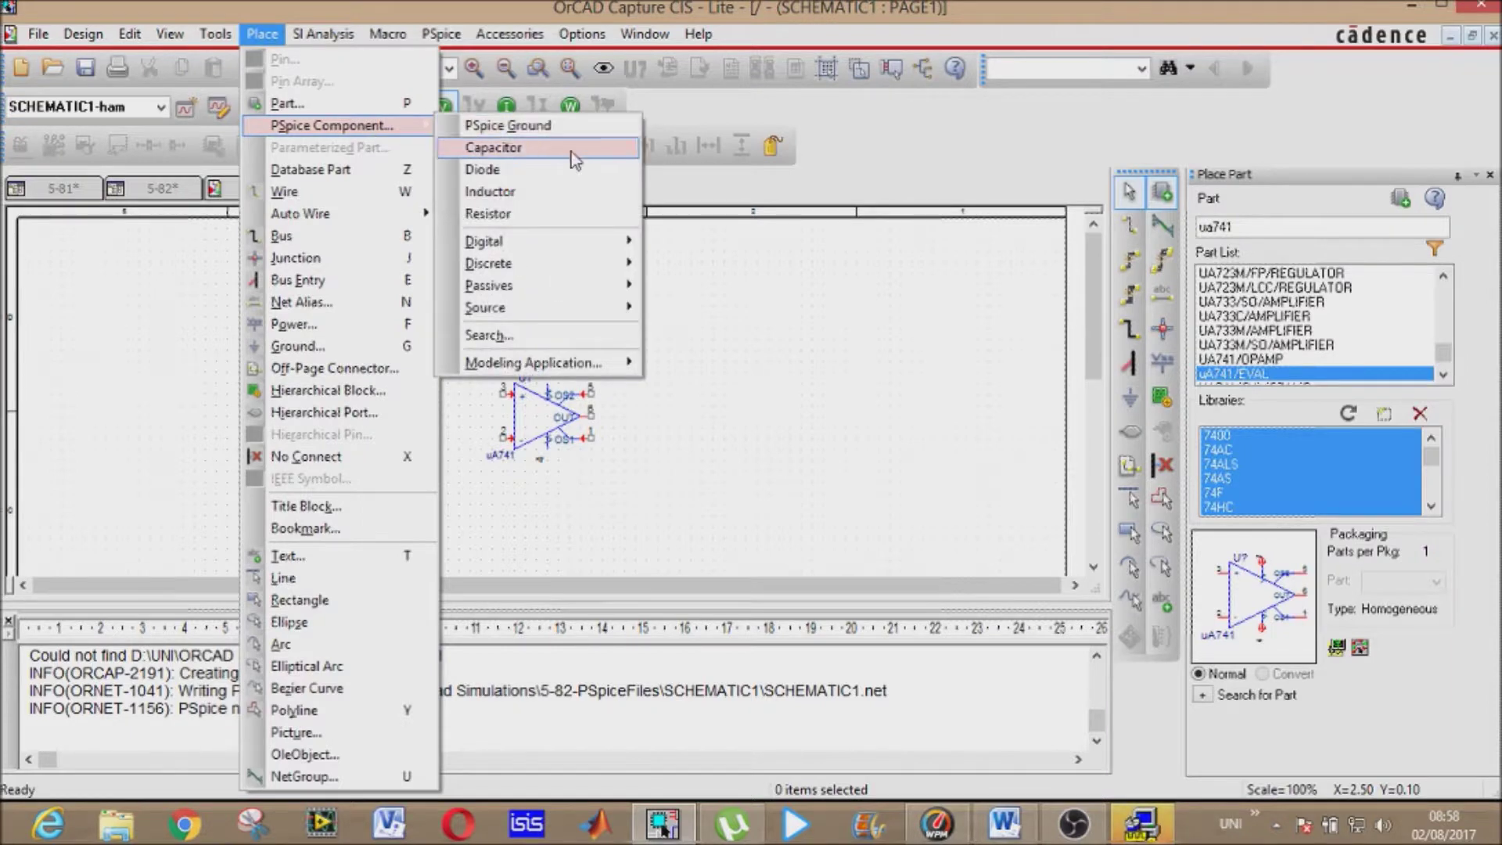
mouse_move(599, 308)
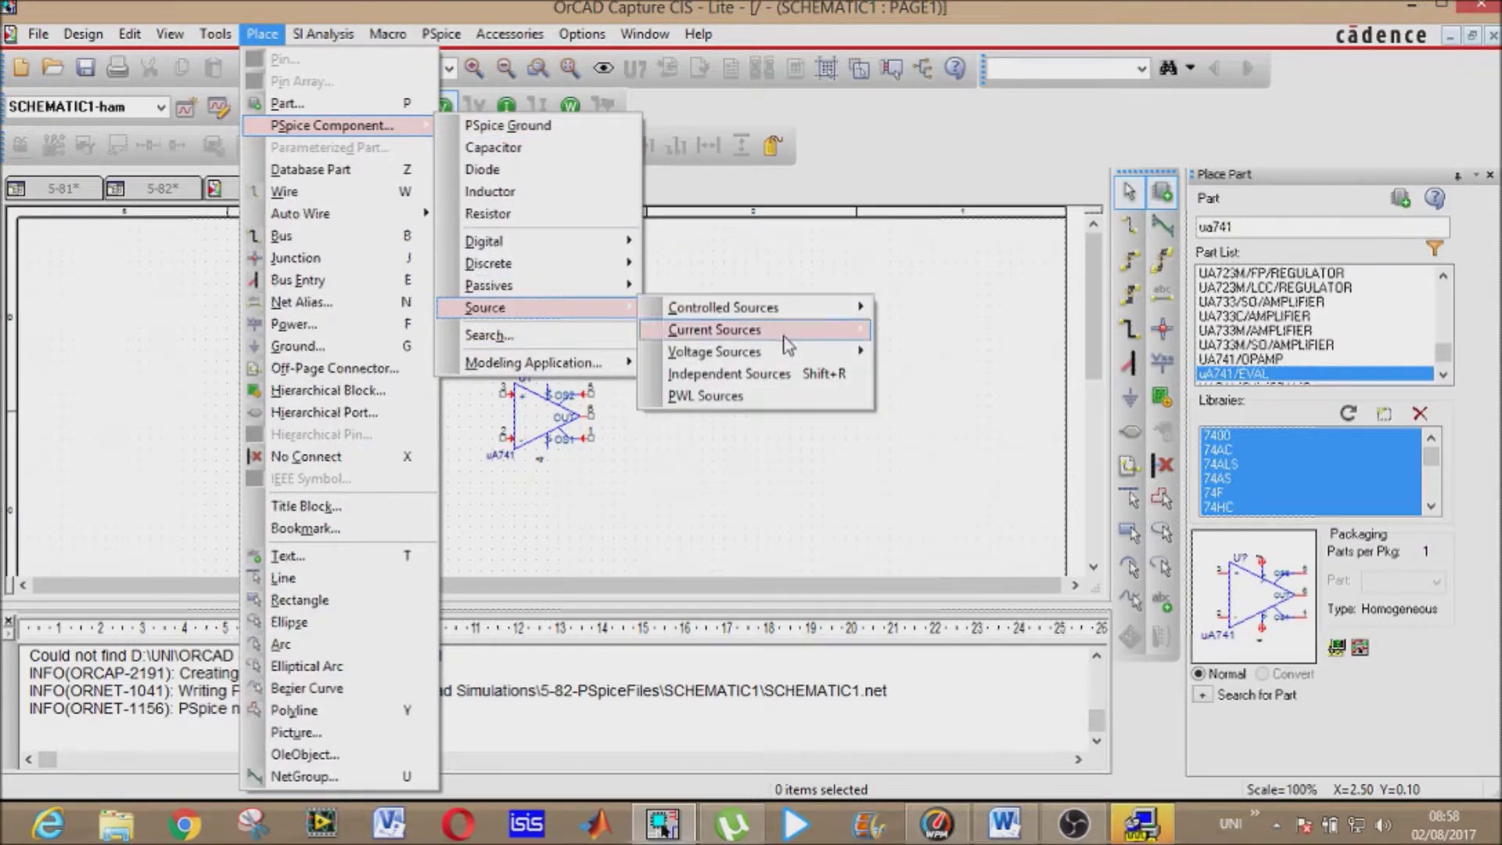
mouse_move(792, 346)
click(911, 419)
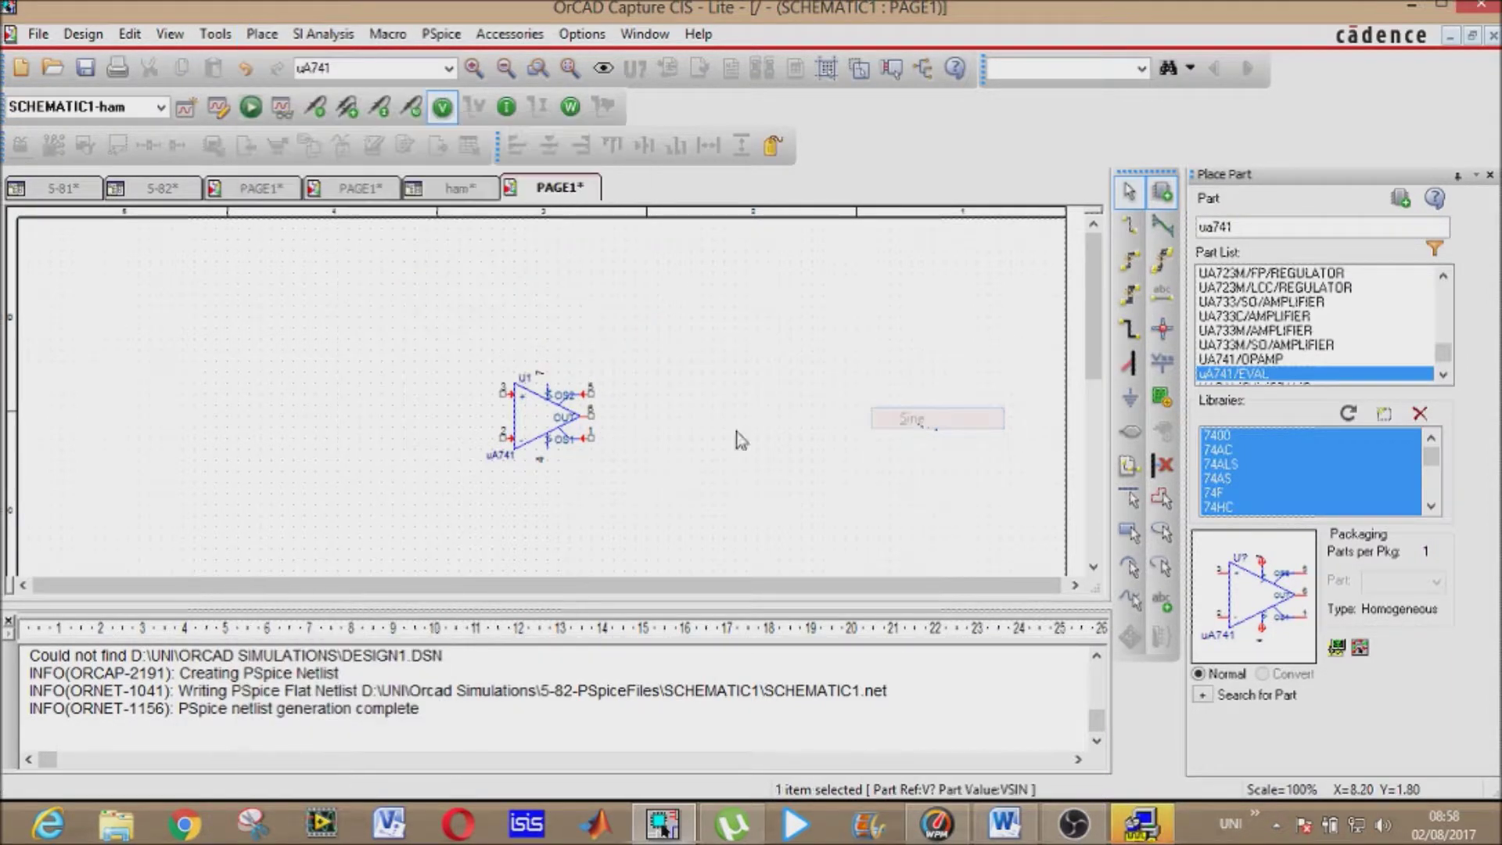
click(293, 405)
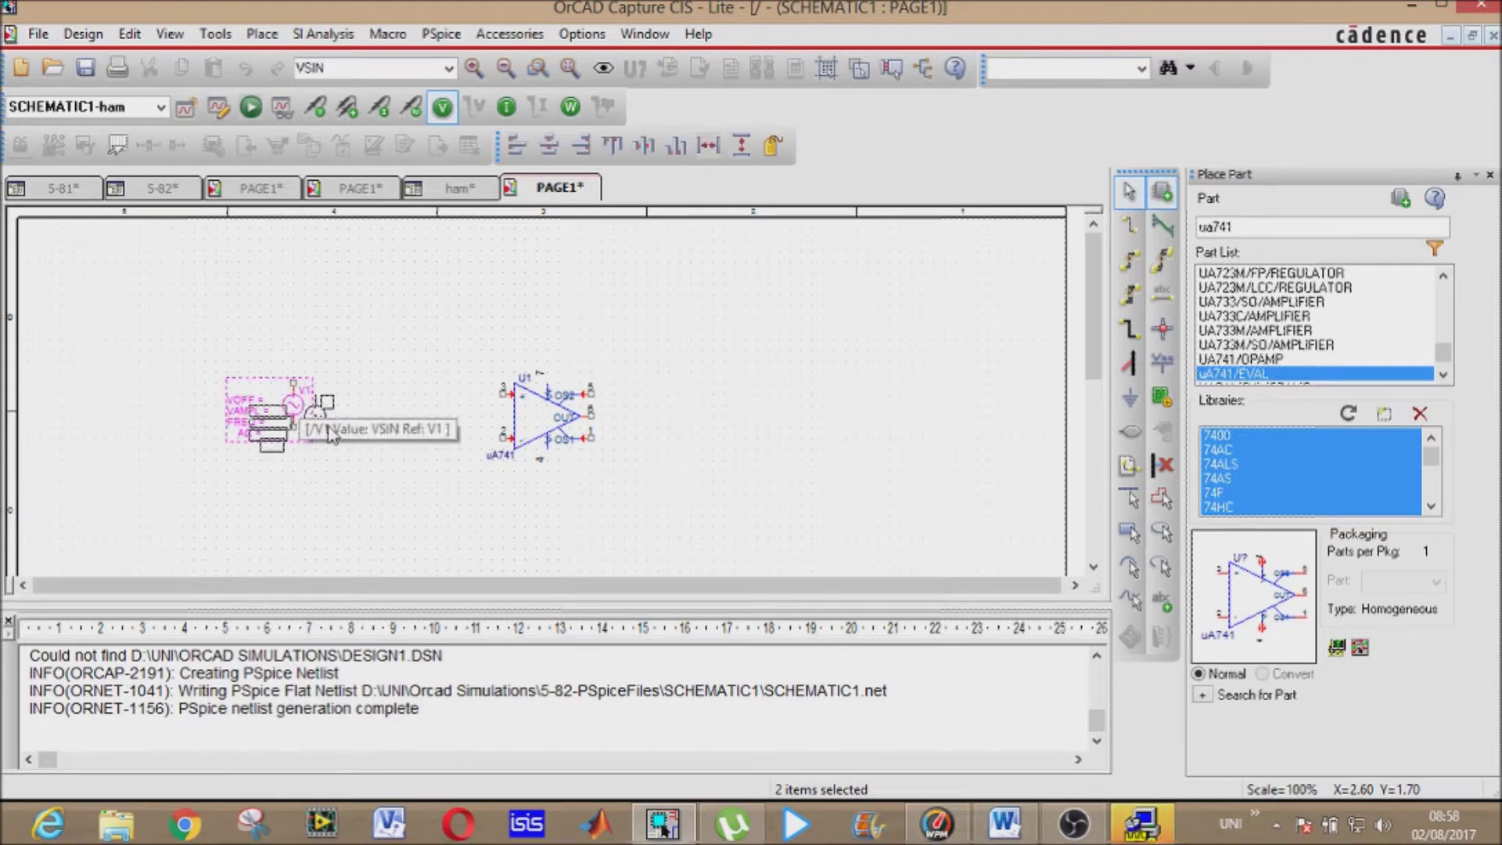
key(Escape)
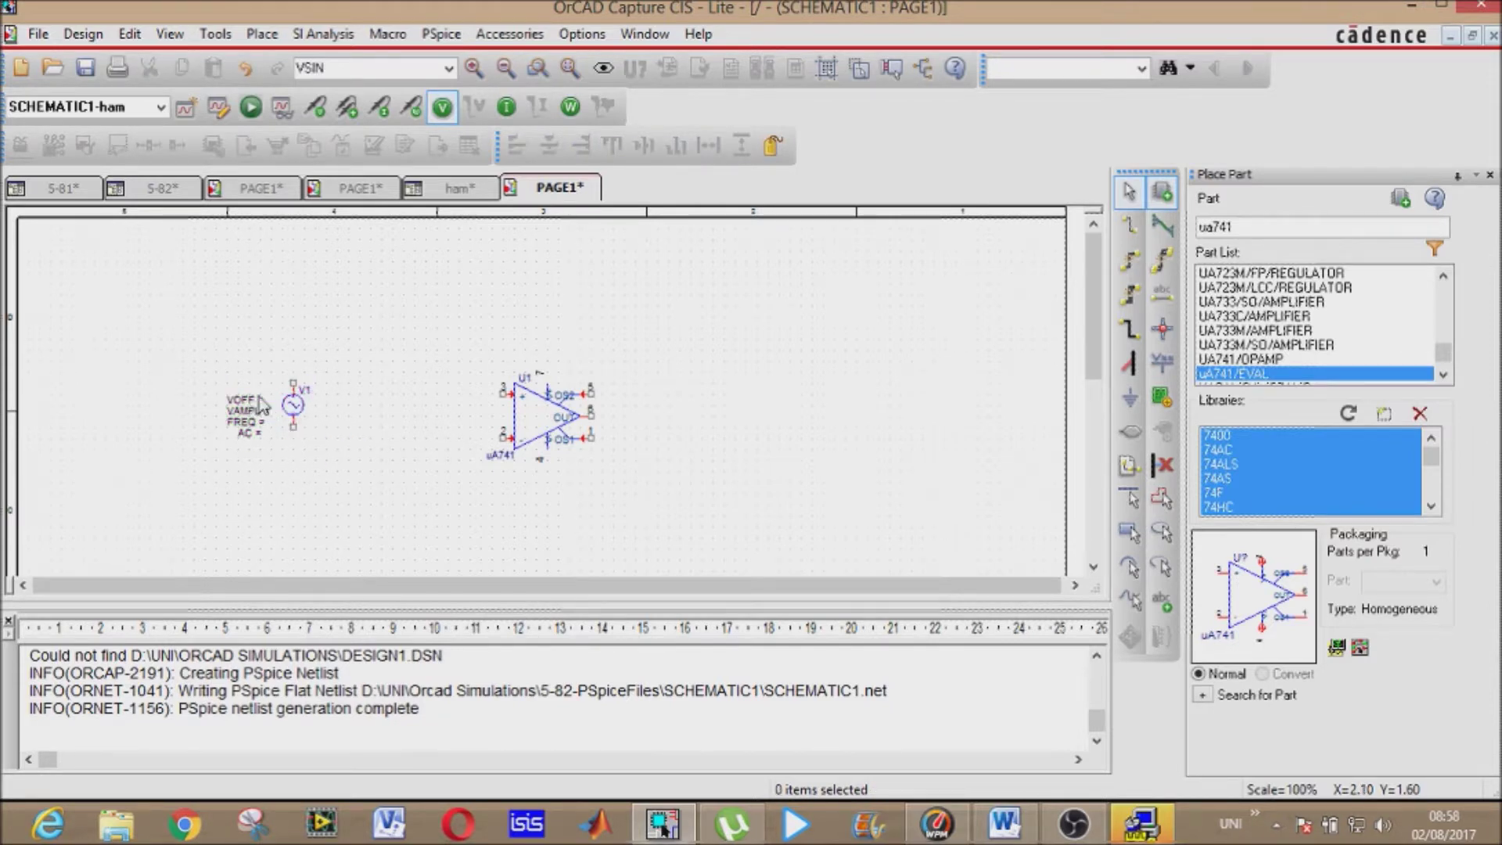
- Place two VDC sources, one above and one below the uA741, in line with its supply pins
double_click(353, 67)
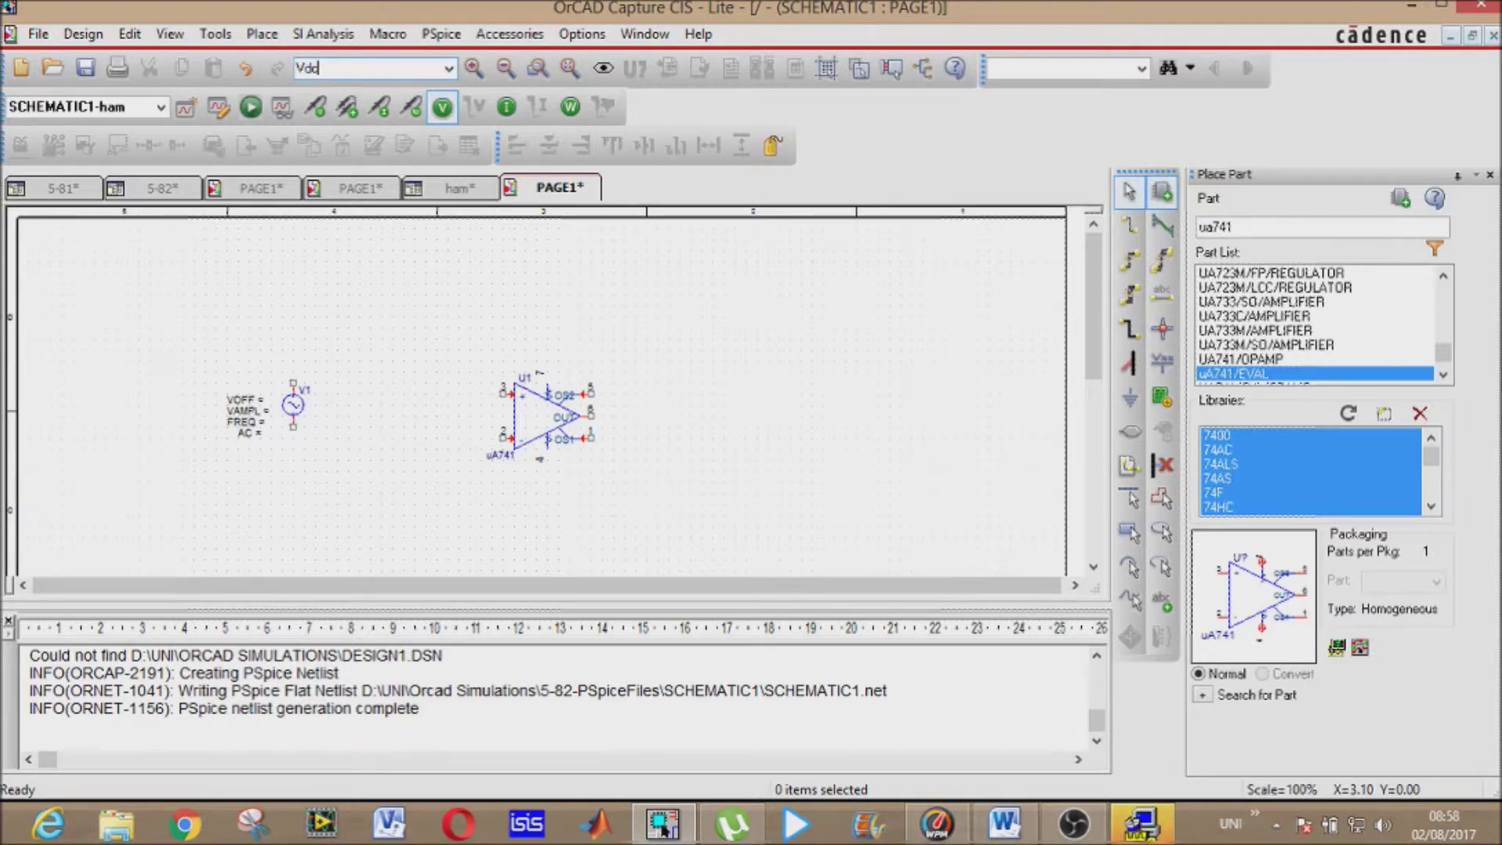
key(Return)
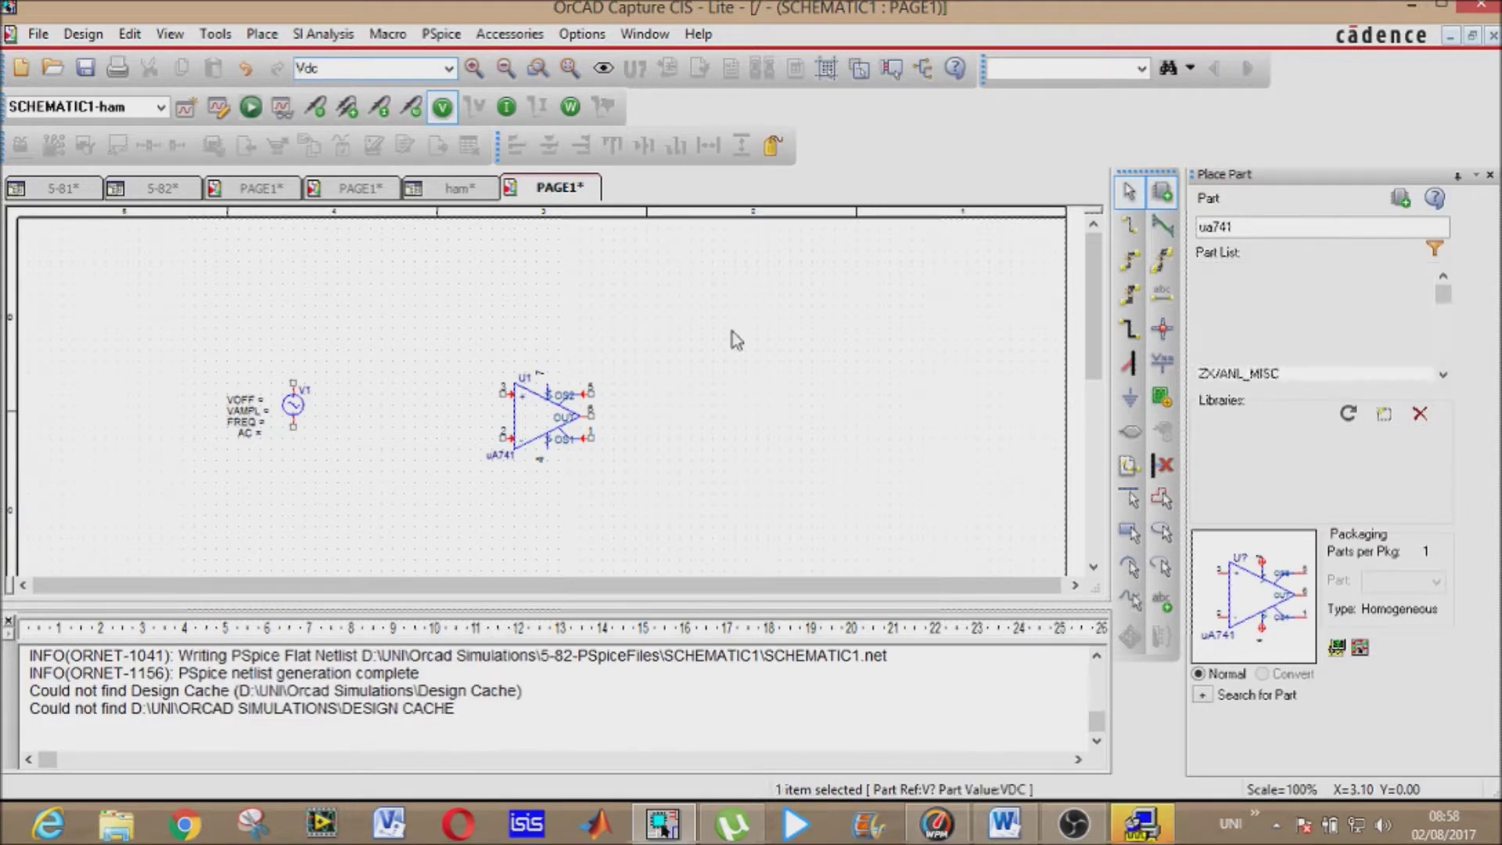
key(r)
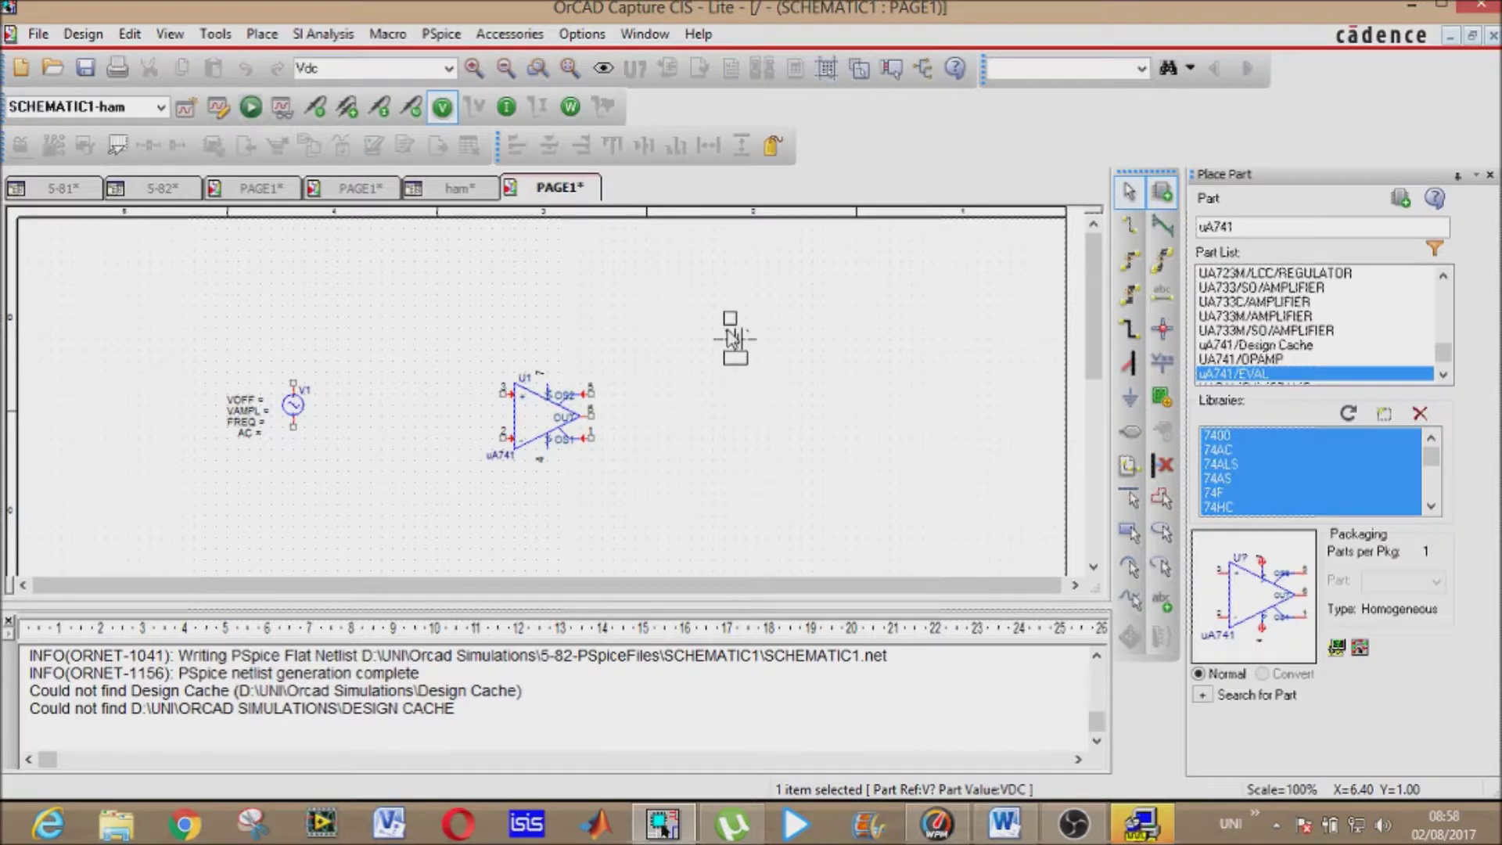
click(545, 313)
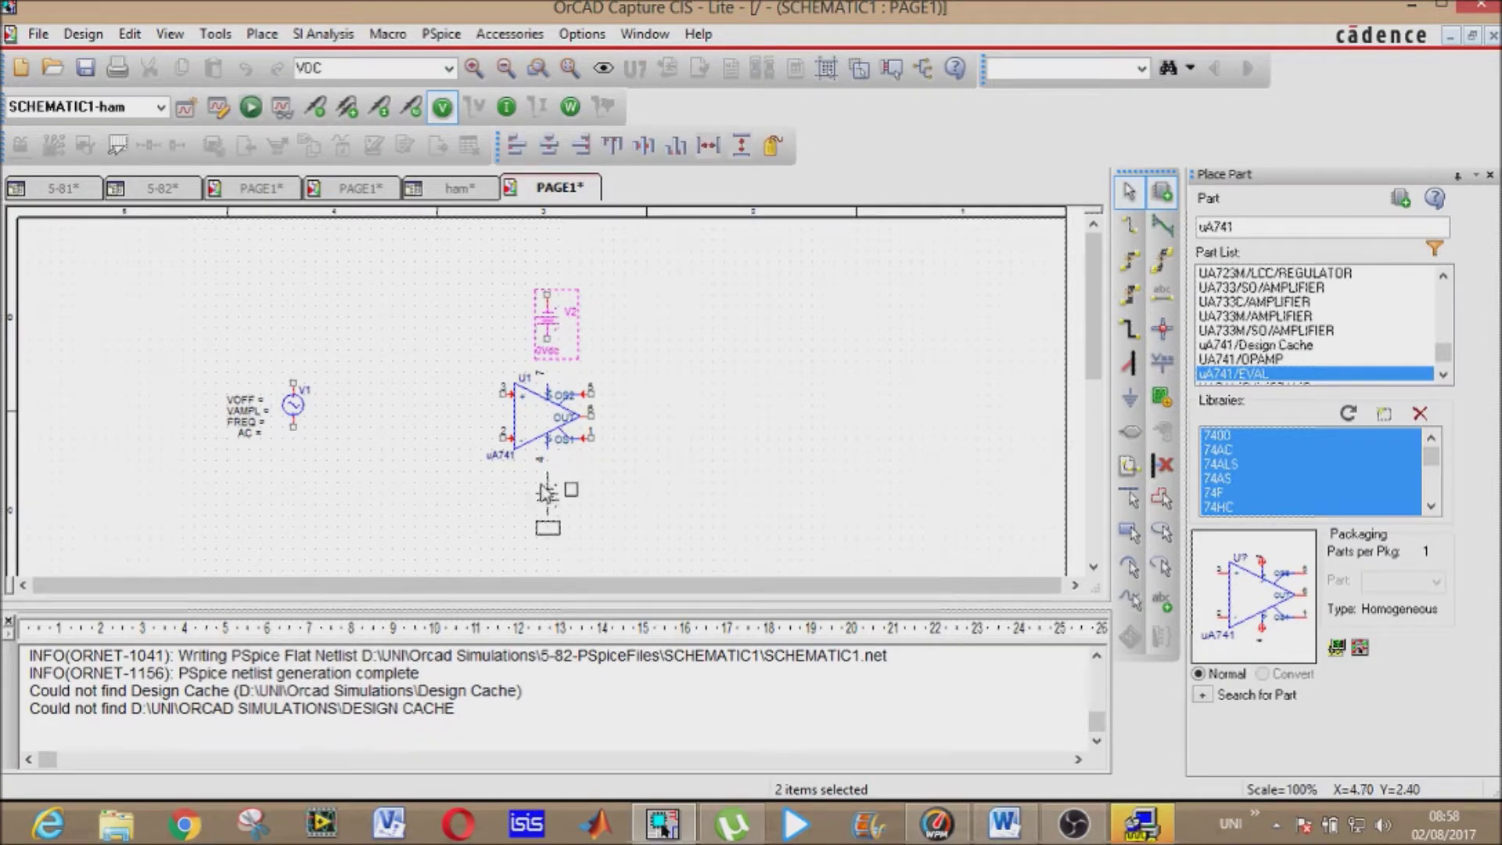
click(546, 487)
key(Escape)
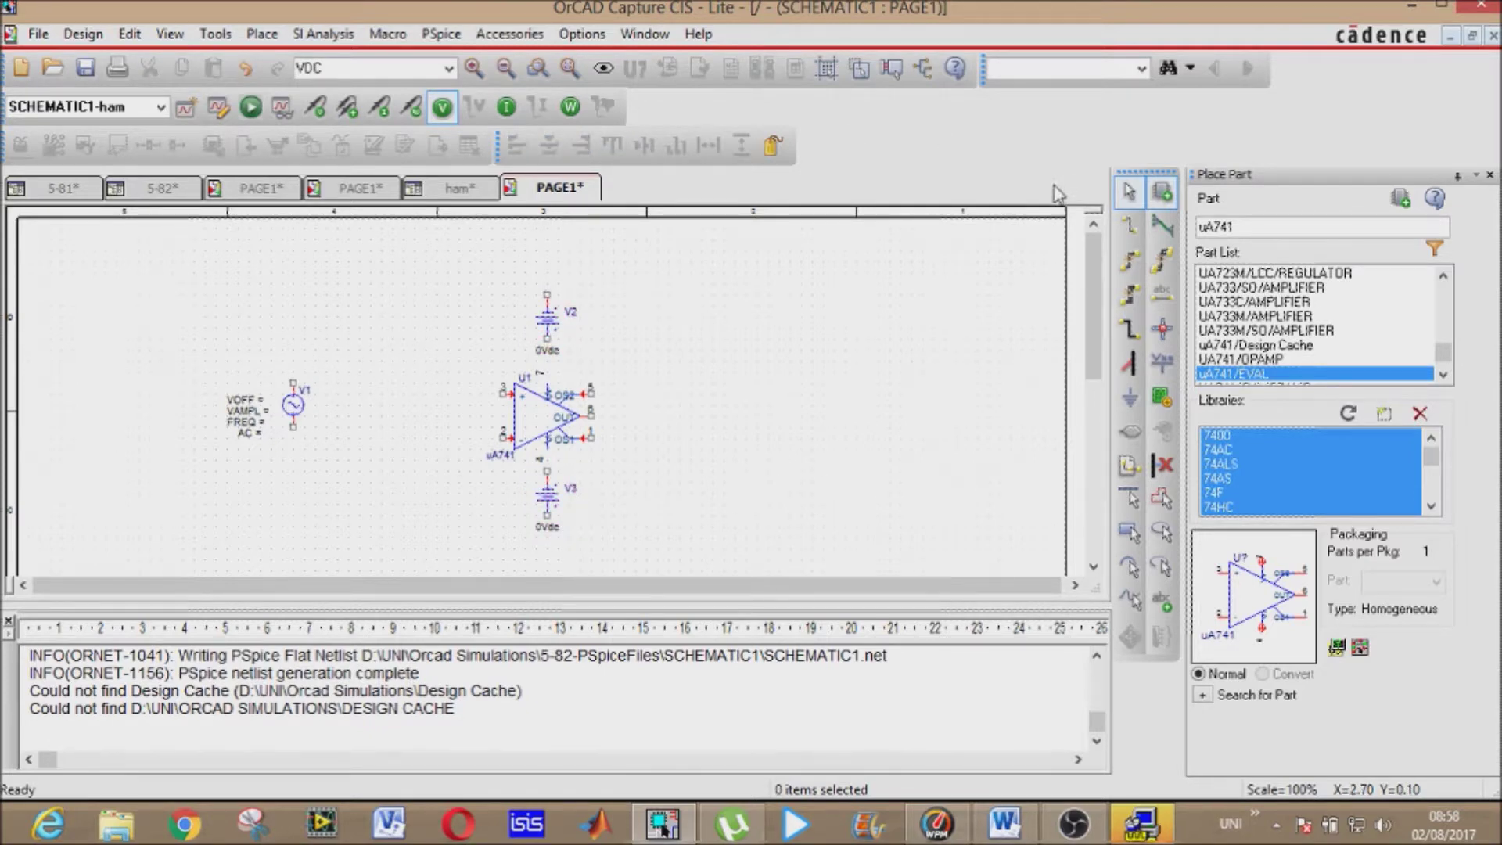
- Wire V1 to U1's non-inverting input and connect V2 and V3 to its supply pins 7 and 4
click(1129, 225)
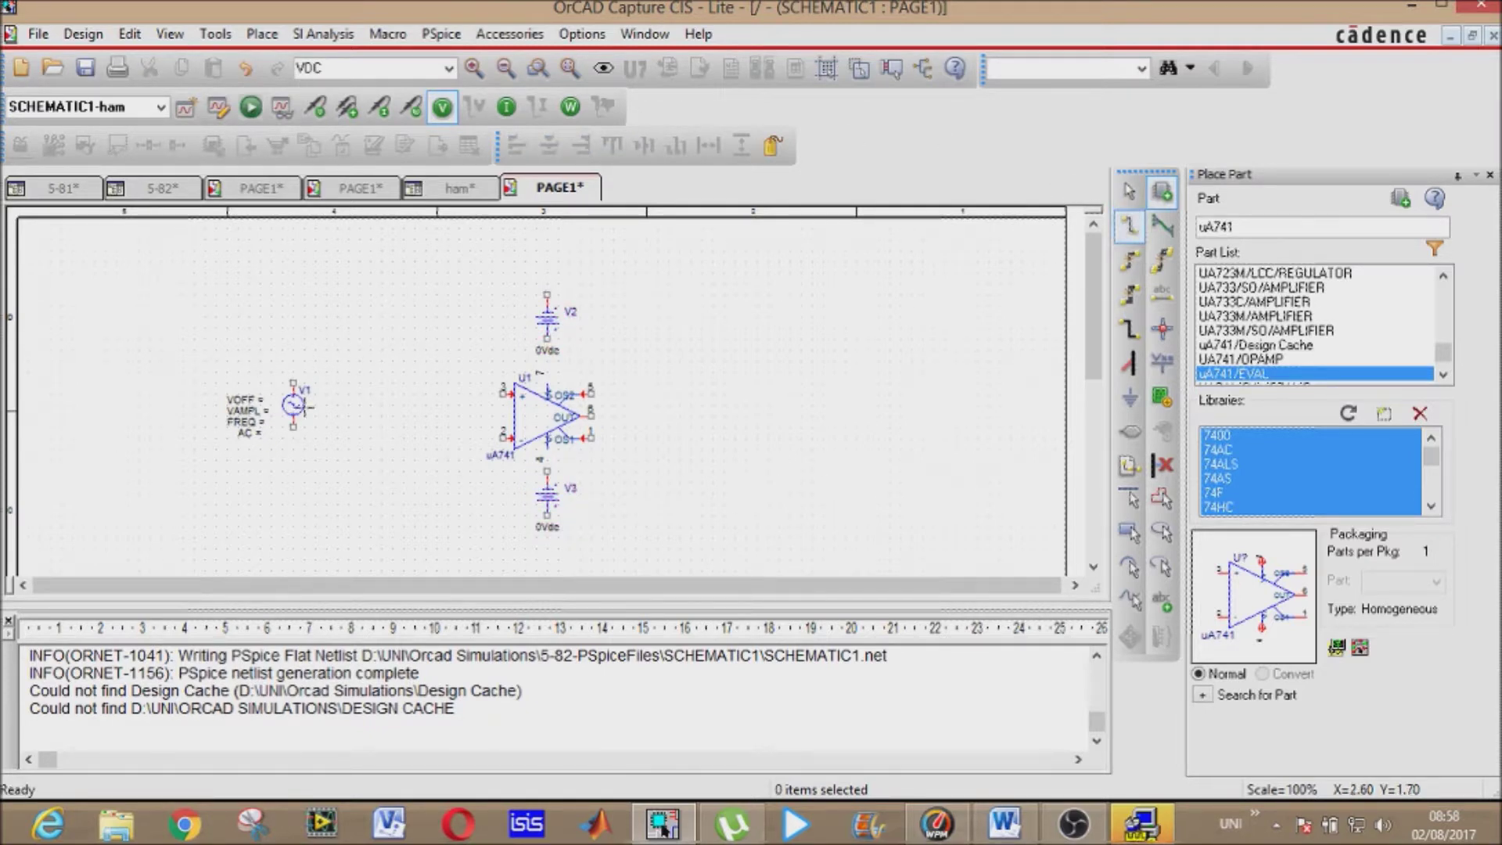
click(293, 384)
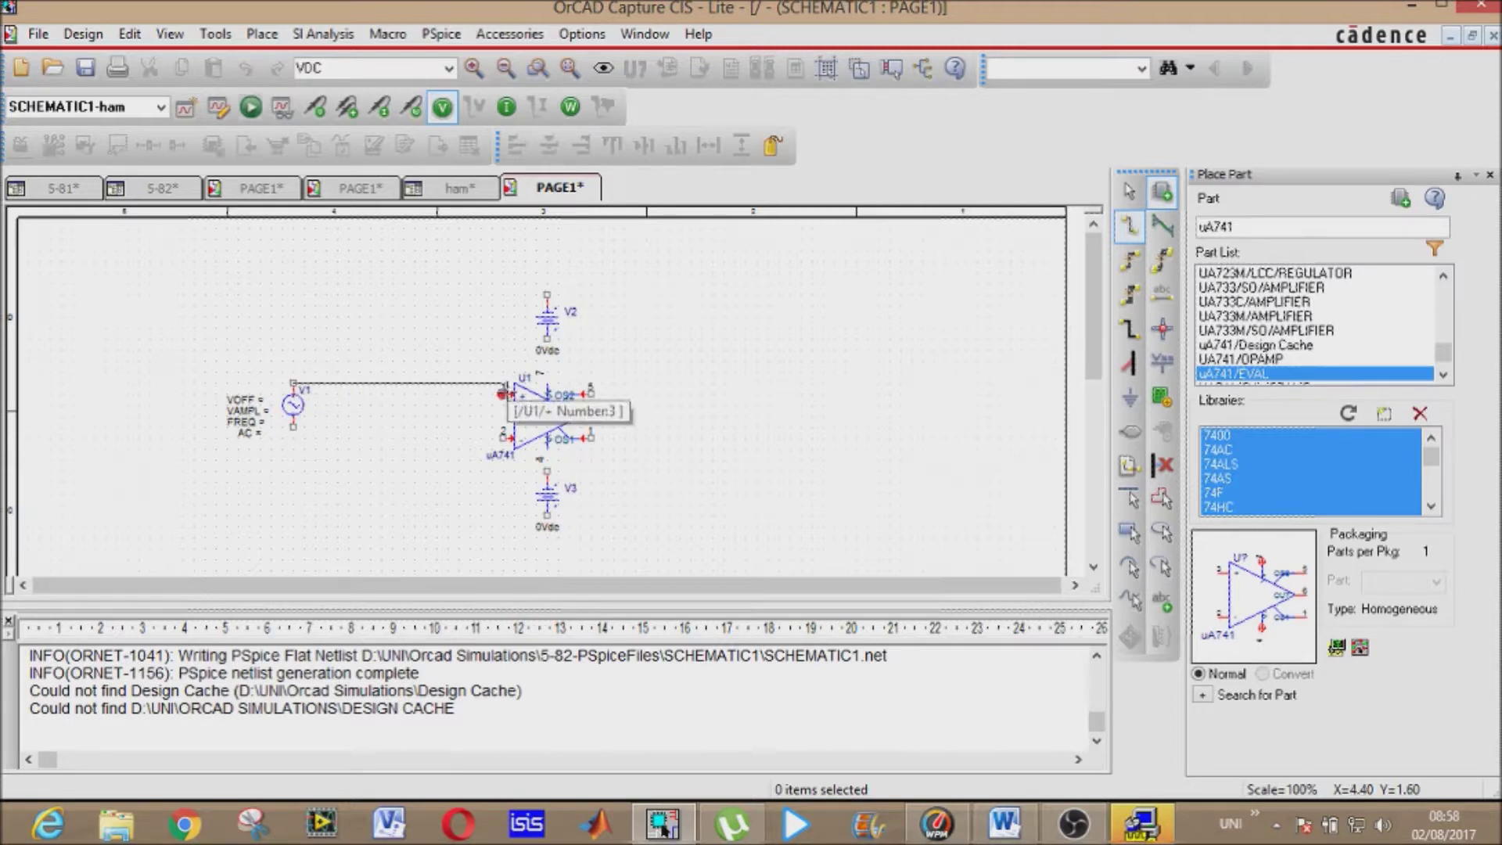
click(502, 394)
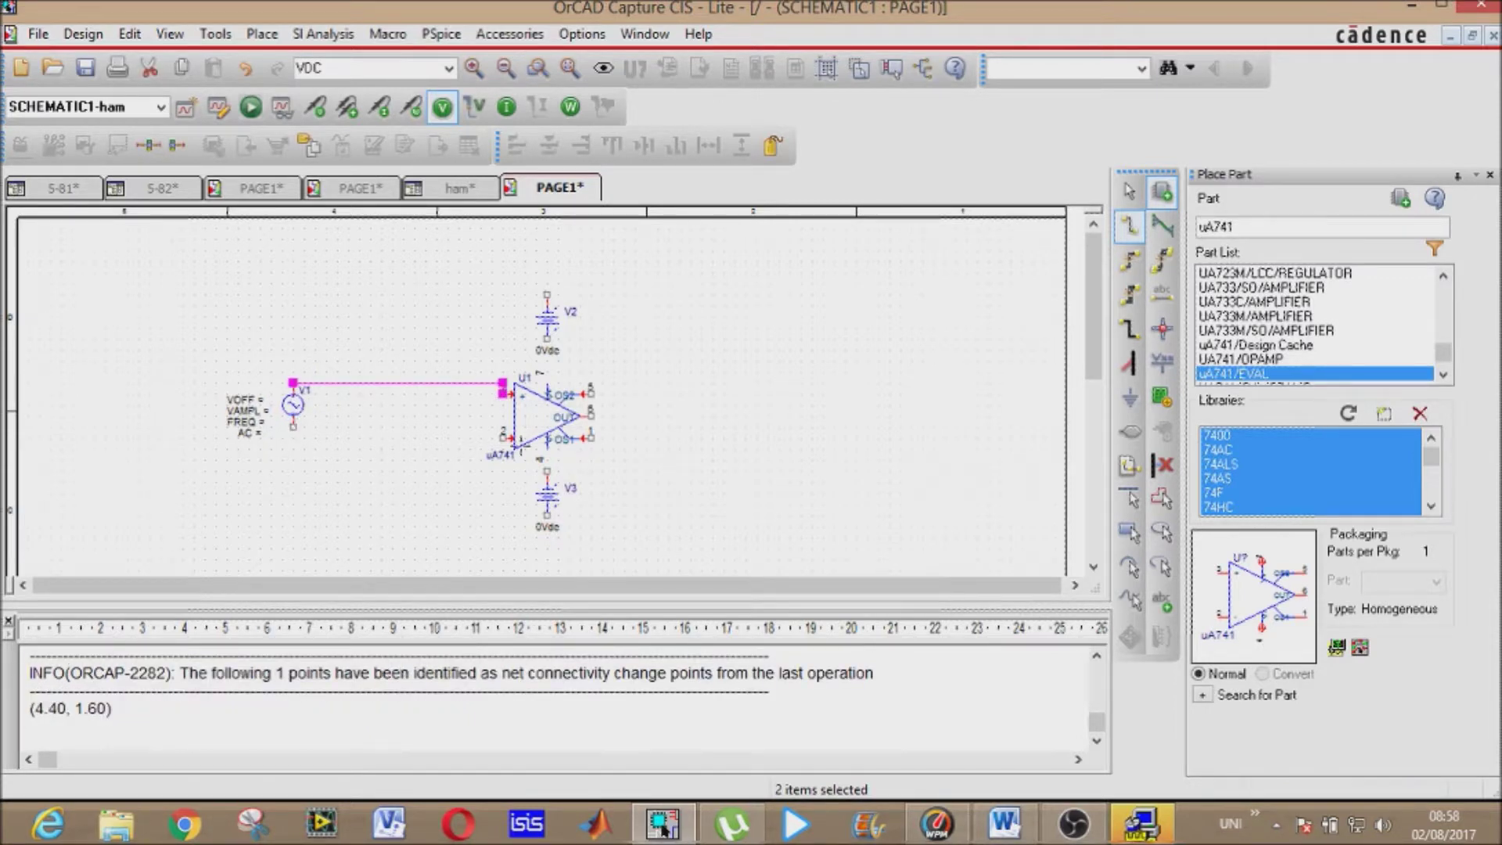
click(547, 341)
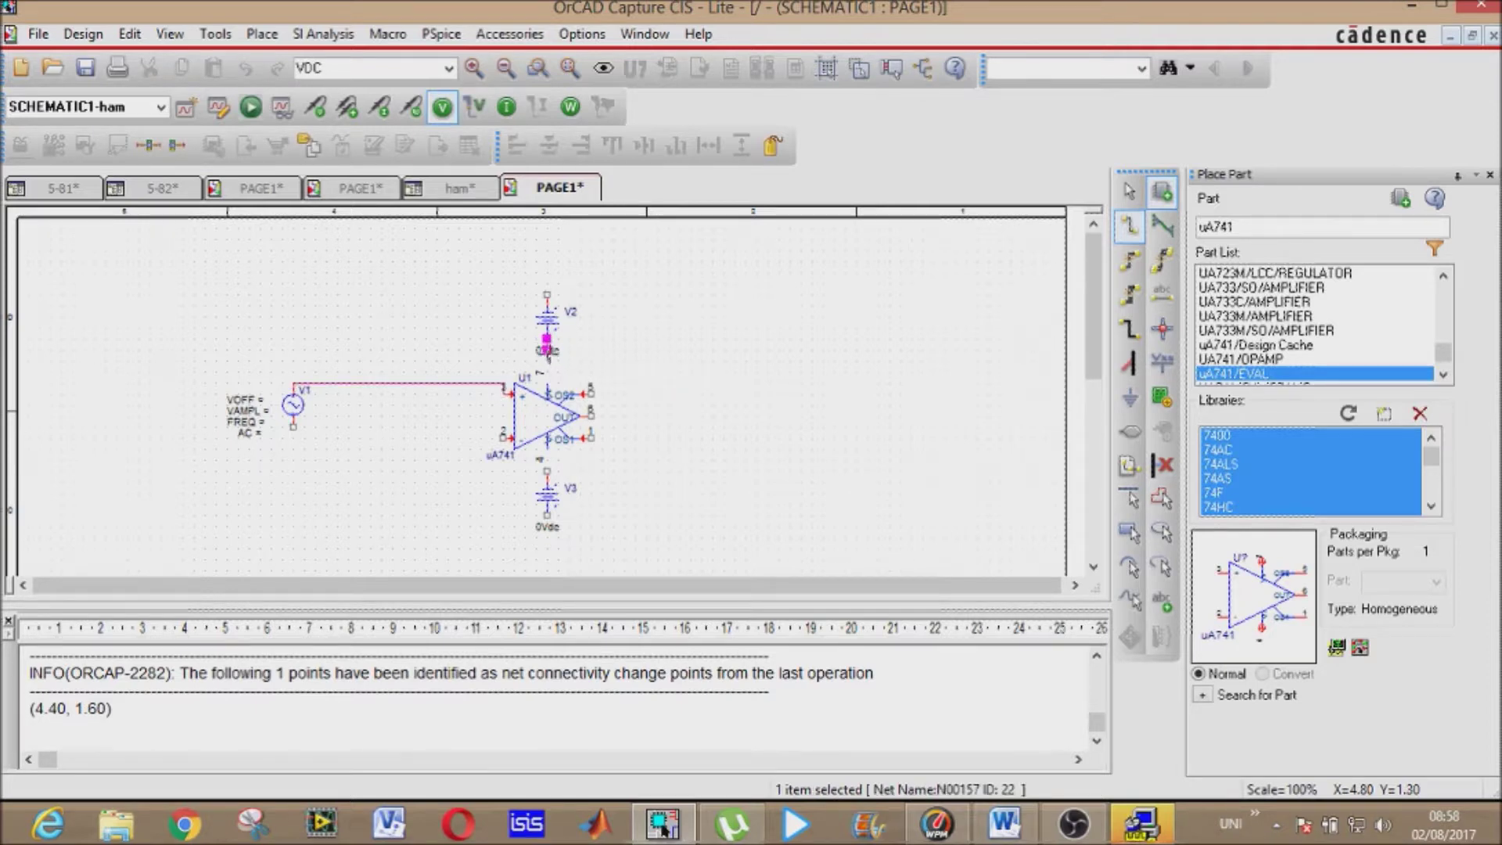
click(547, 383)
click(546, 447)
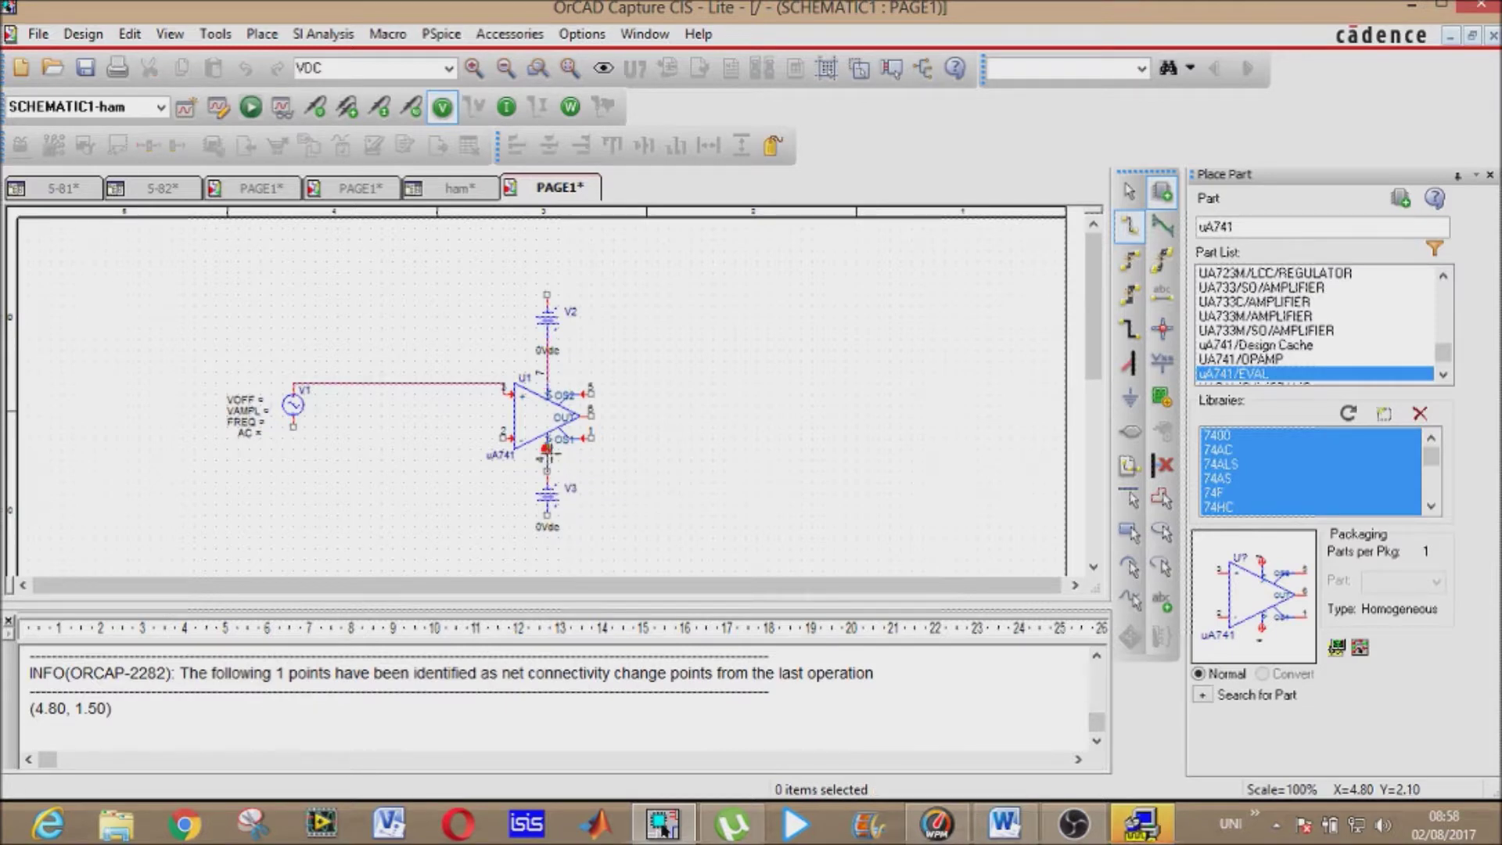
click(547, 471)
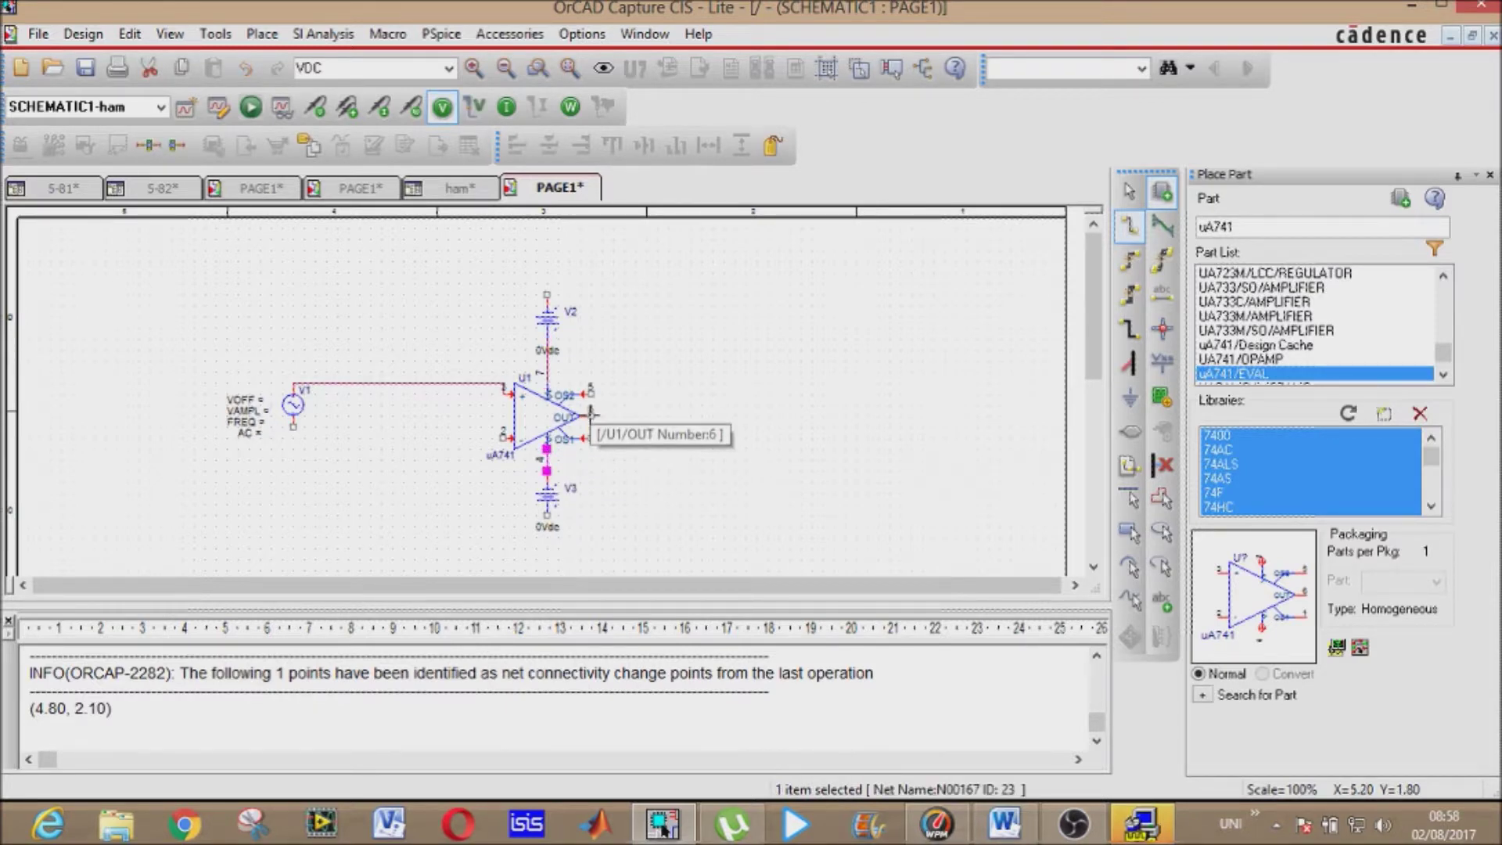
- Draw an open-ended horizontal wire outward from U1's output pin 6
click(595, 415)
click(675, 416)
key(Escape)
click(331, 276)
- Attach 0 ground symbols to U1's inverting input and to the free terminals of V3, V1 and V2
double_click(340, 68)
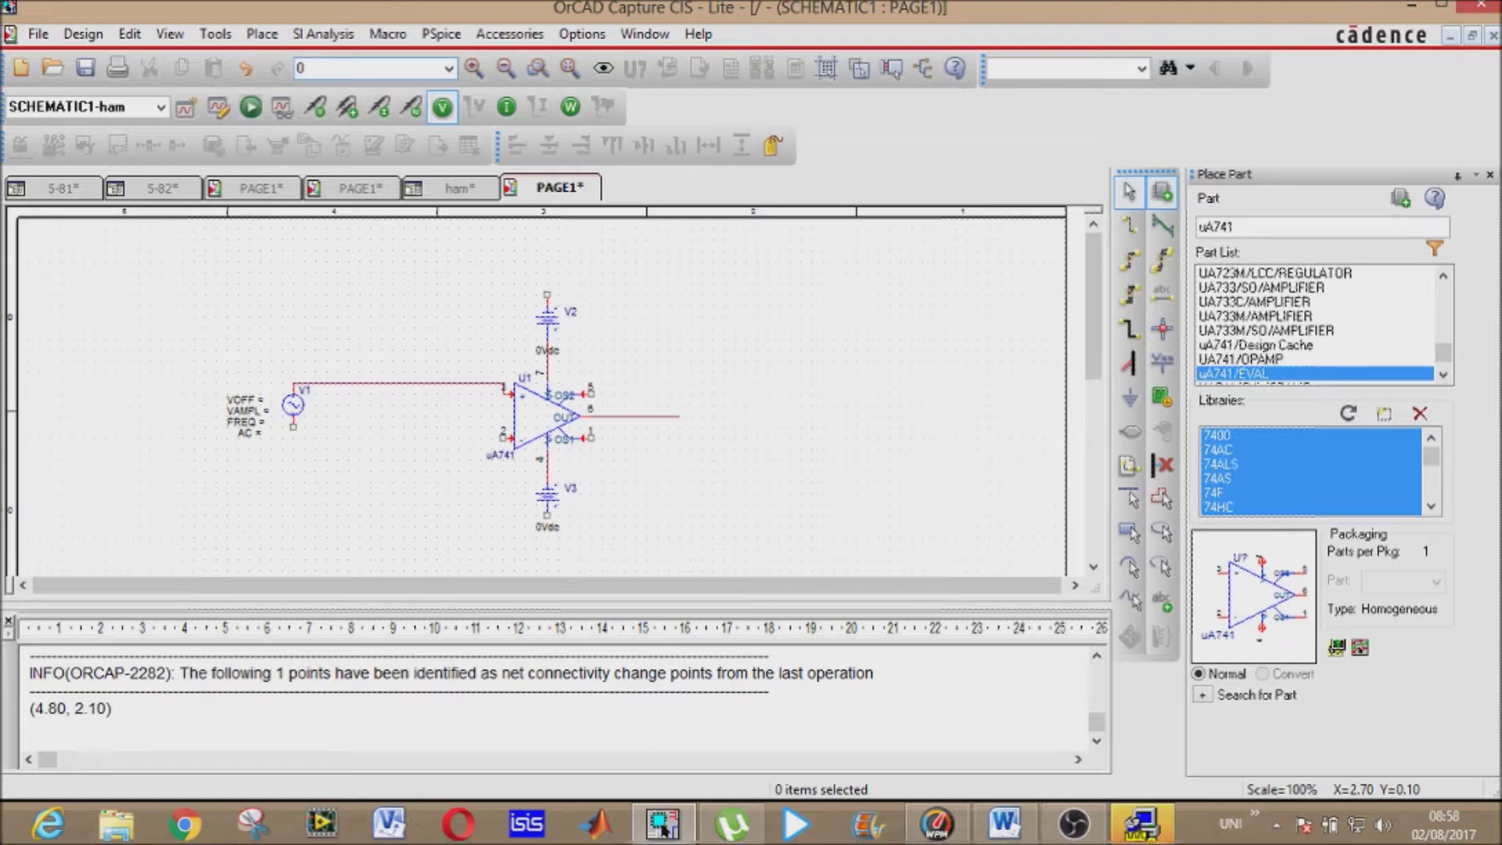
key(Return)
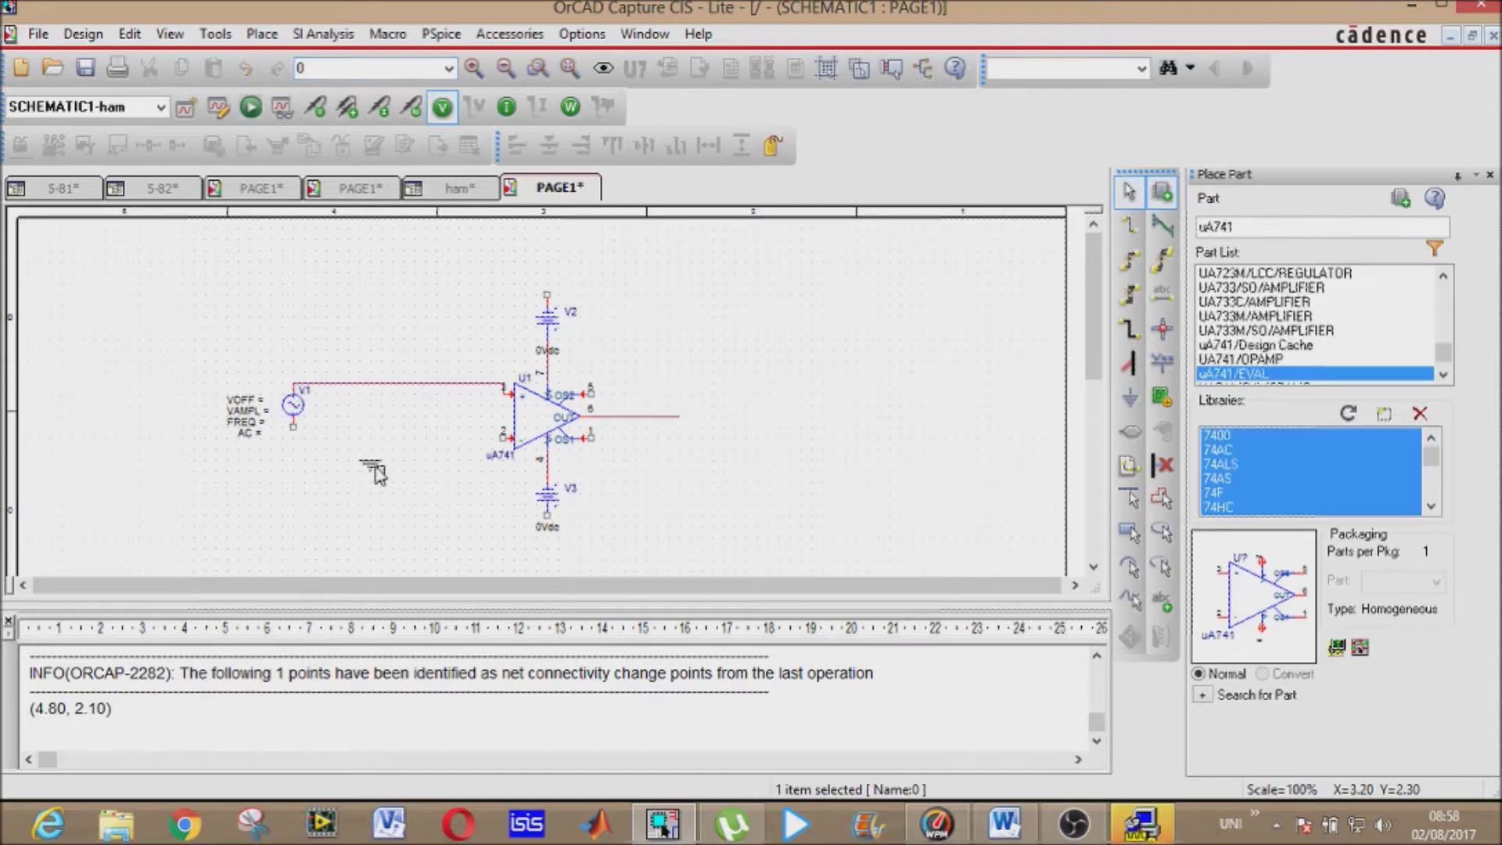
click(501, 436)
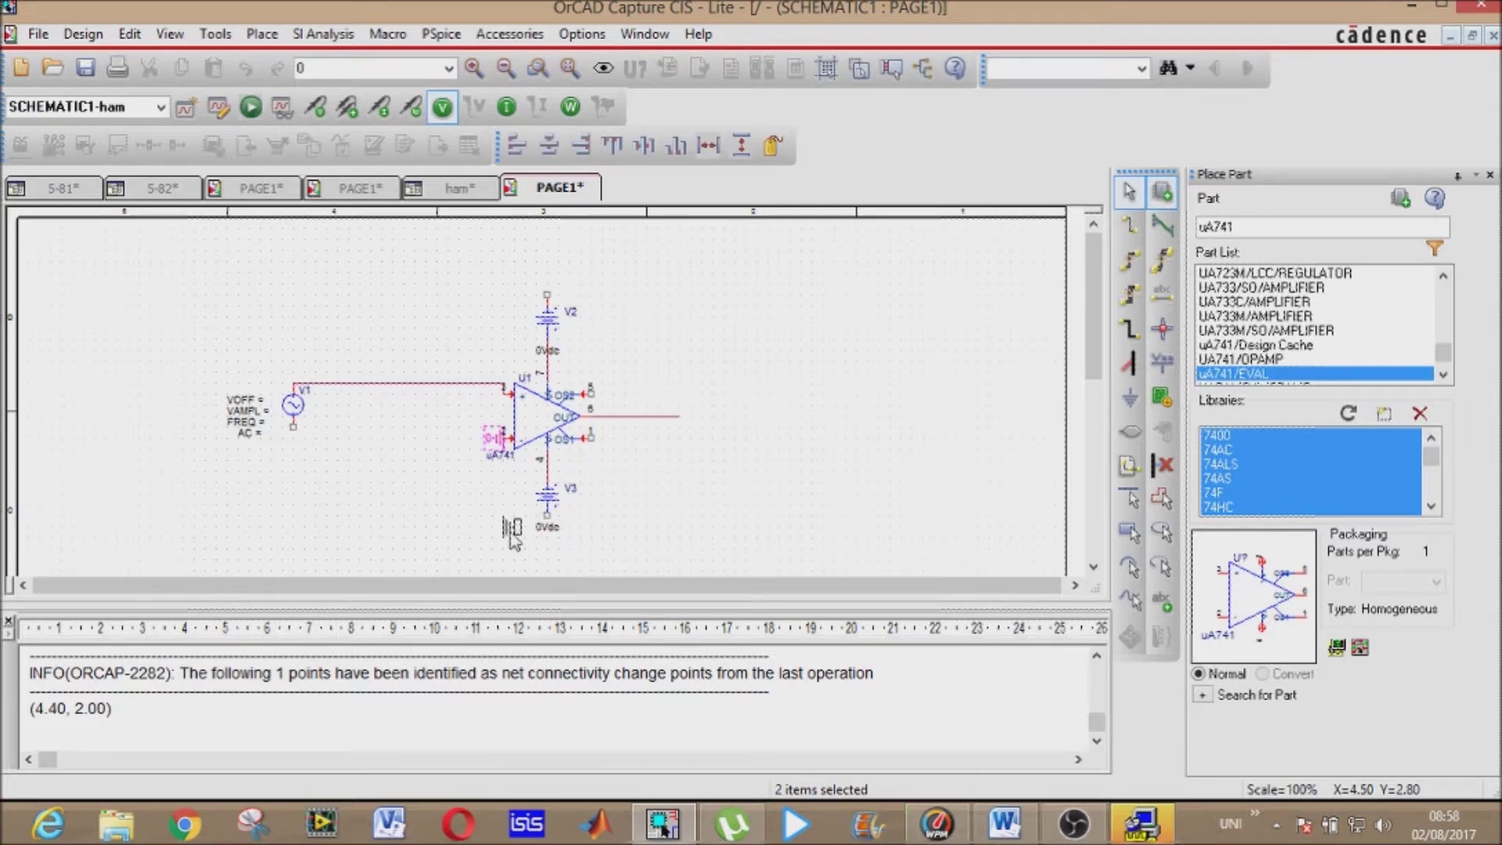
click(551, 526)
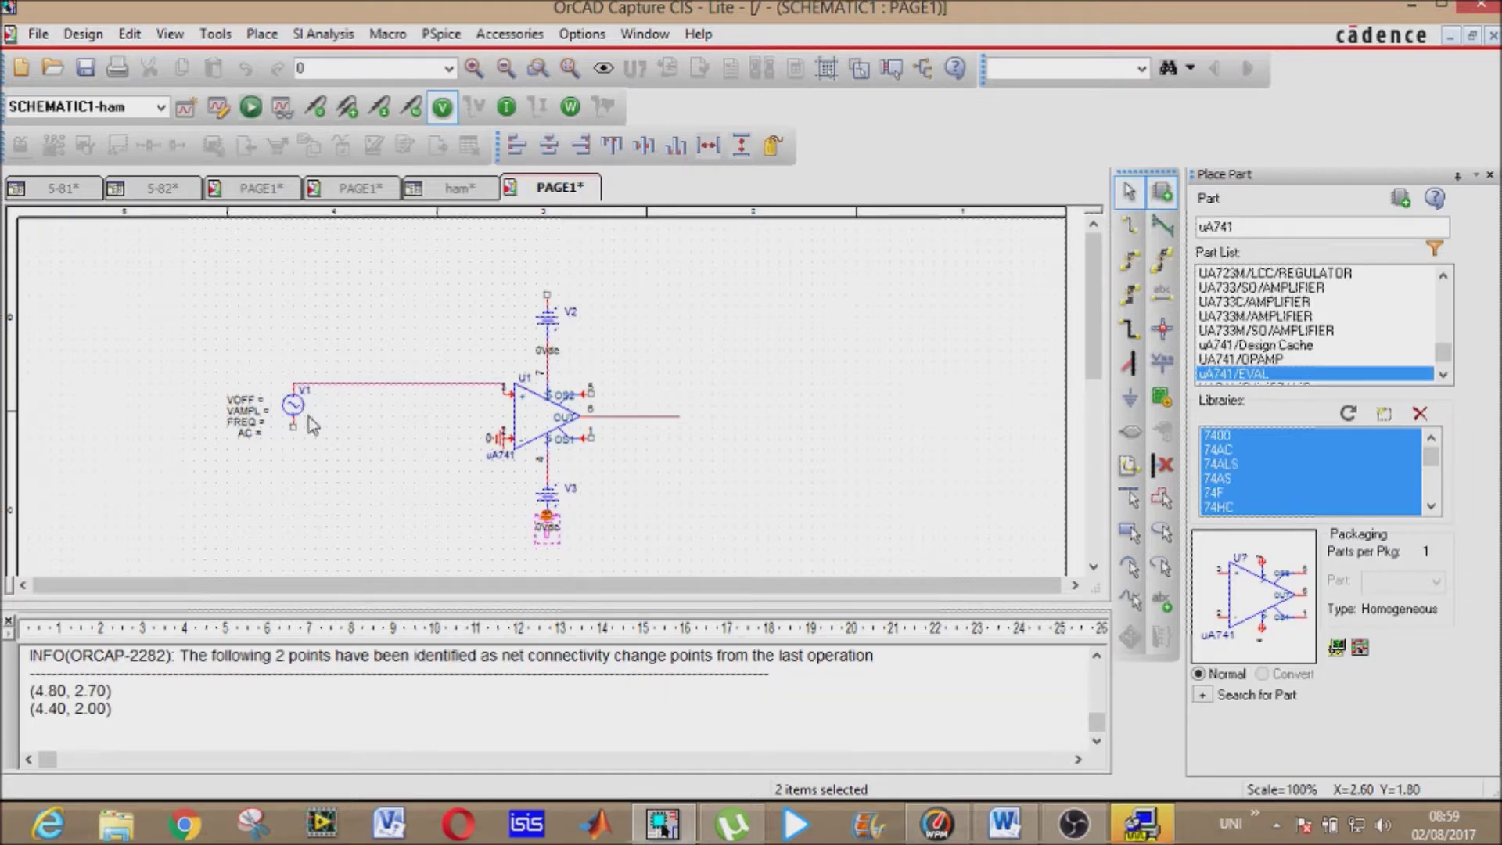
click(294, 445)
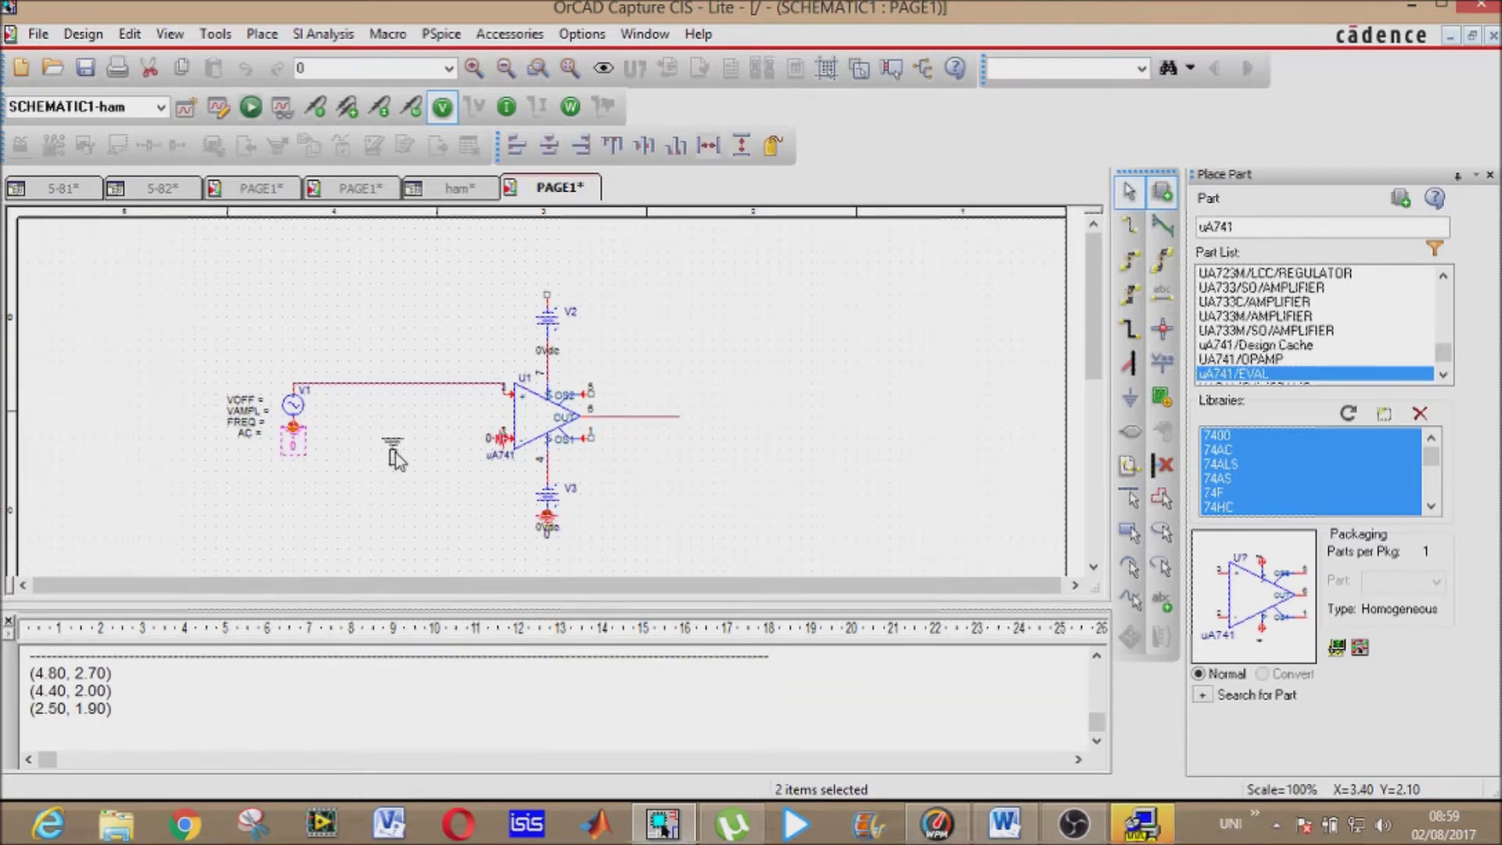
click(547, 293)
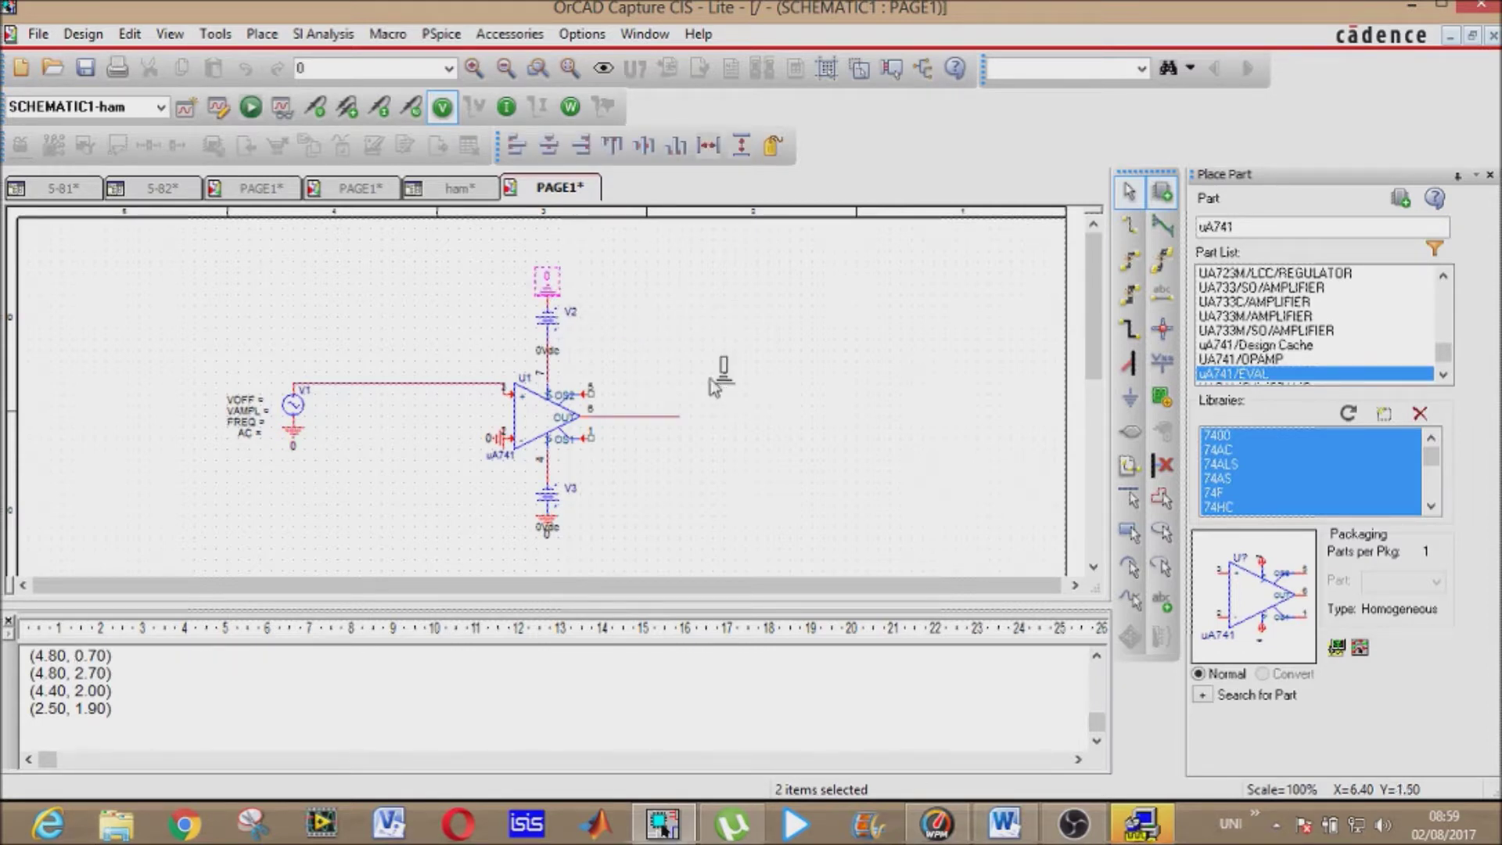
key(Escape)
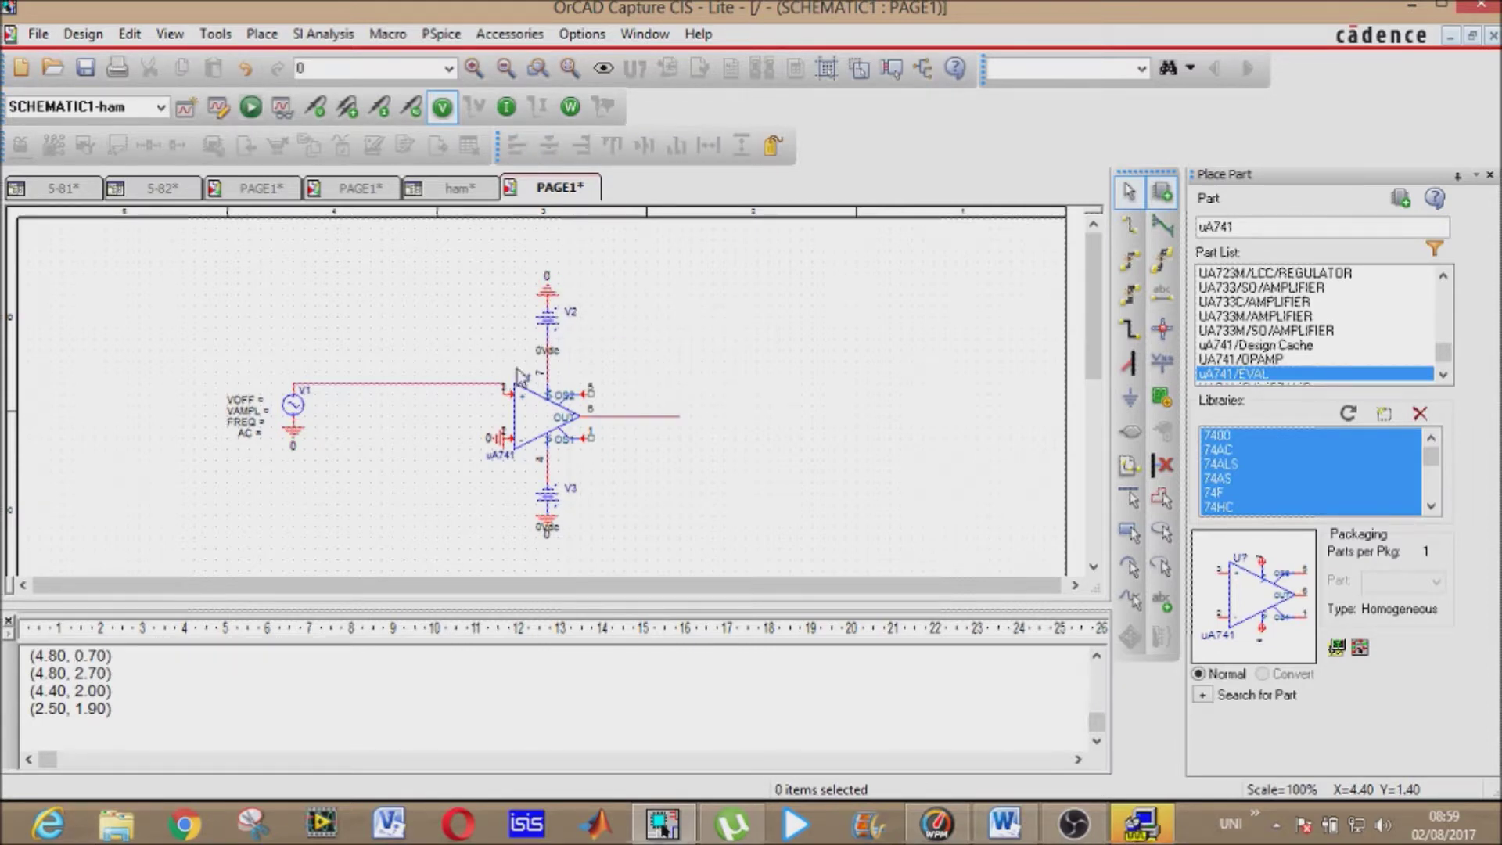
- Set the DC value of both supply sources V2 and V3 to 9 V
double_click(545, 353)
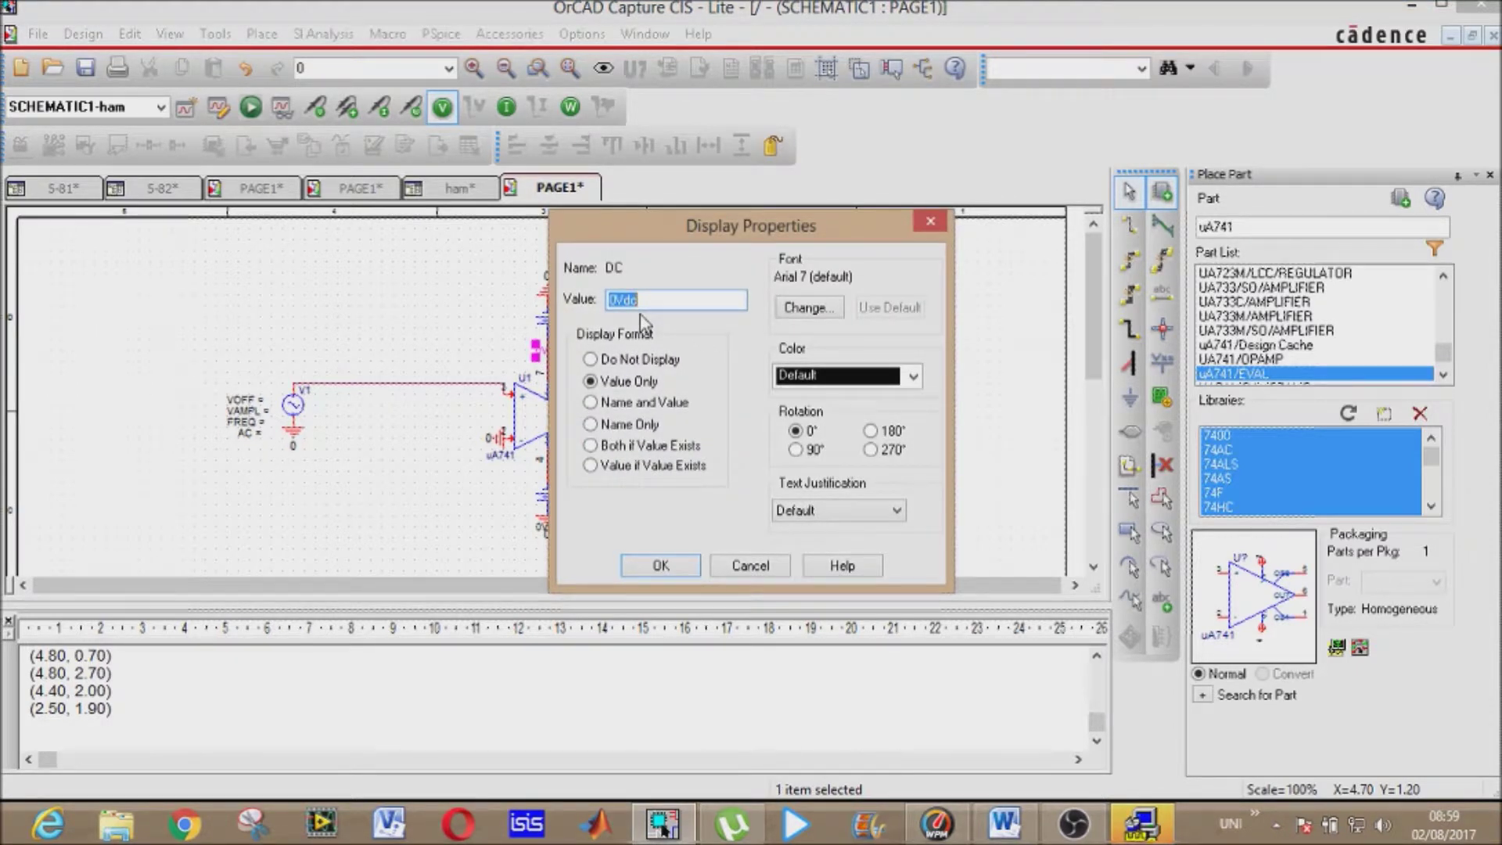
text(5)
key(Return)
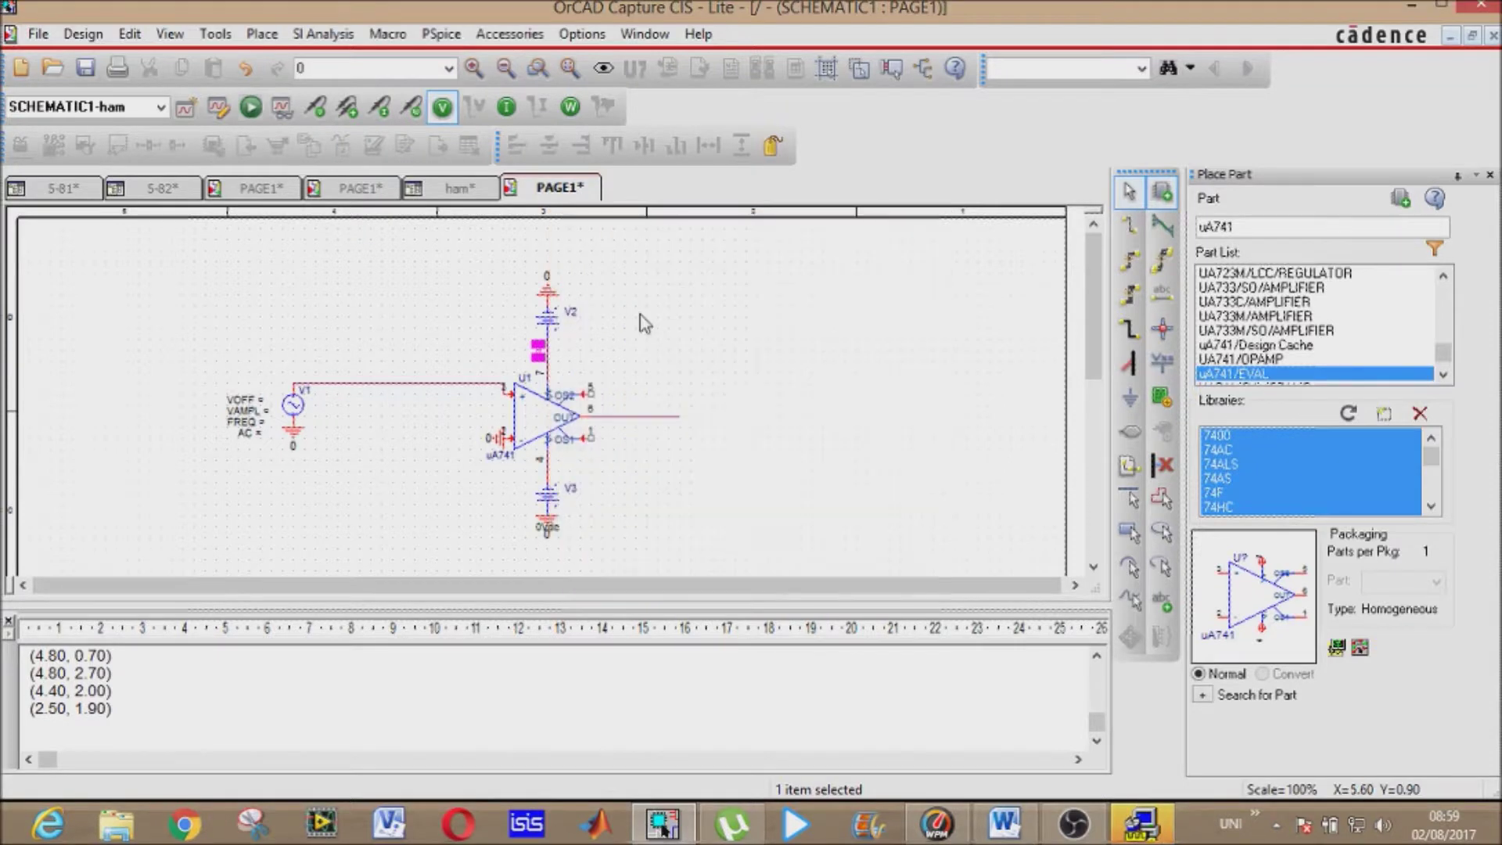
double_click(539, 532)
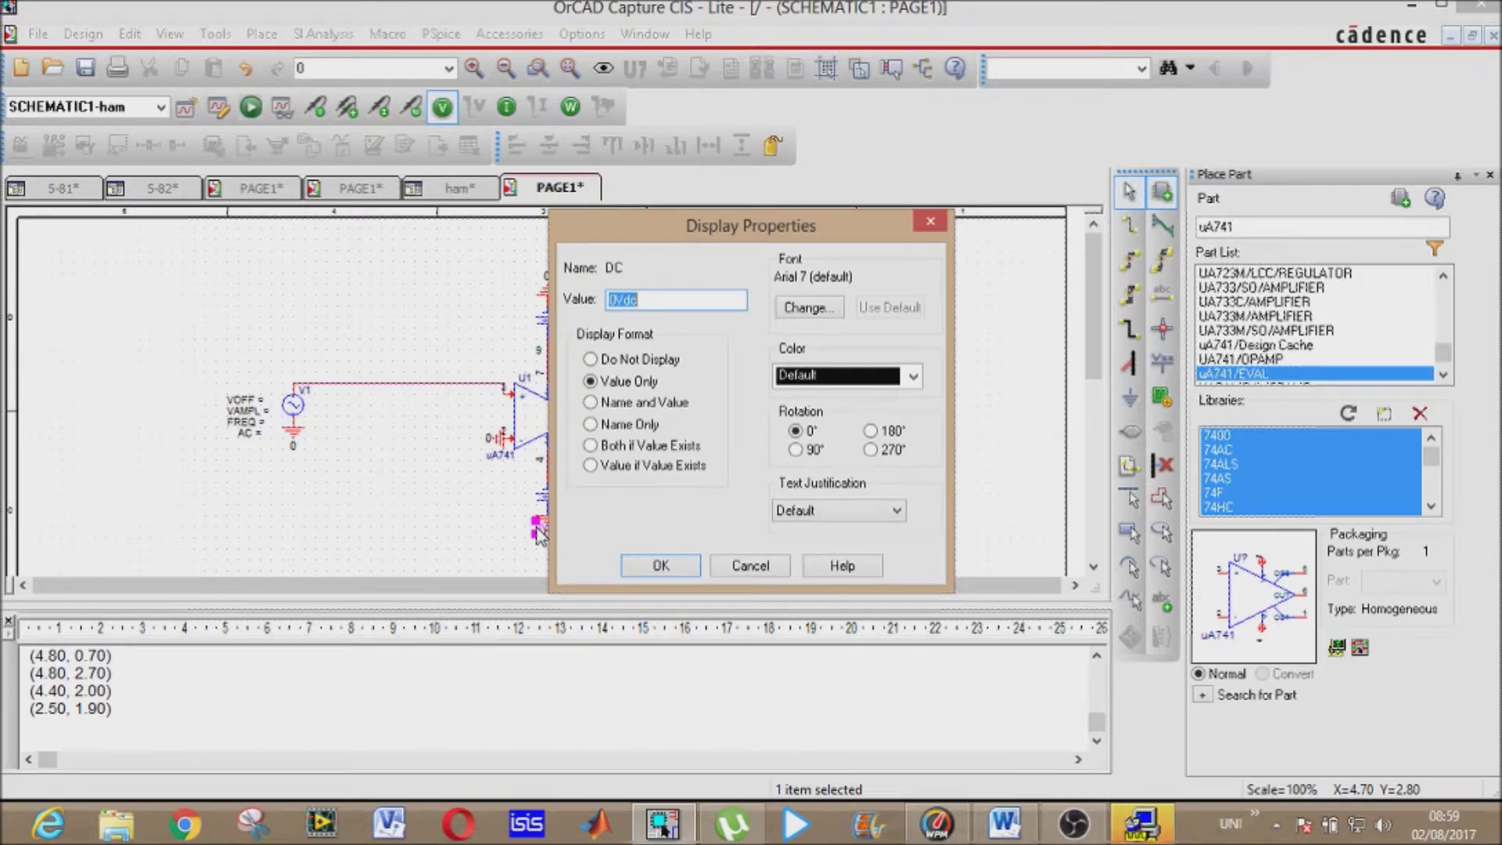
key(Left)
key(Left)
key(Return)
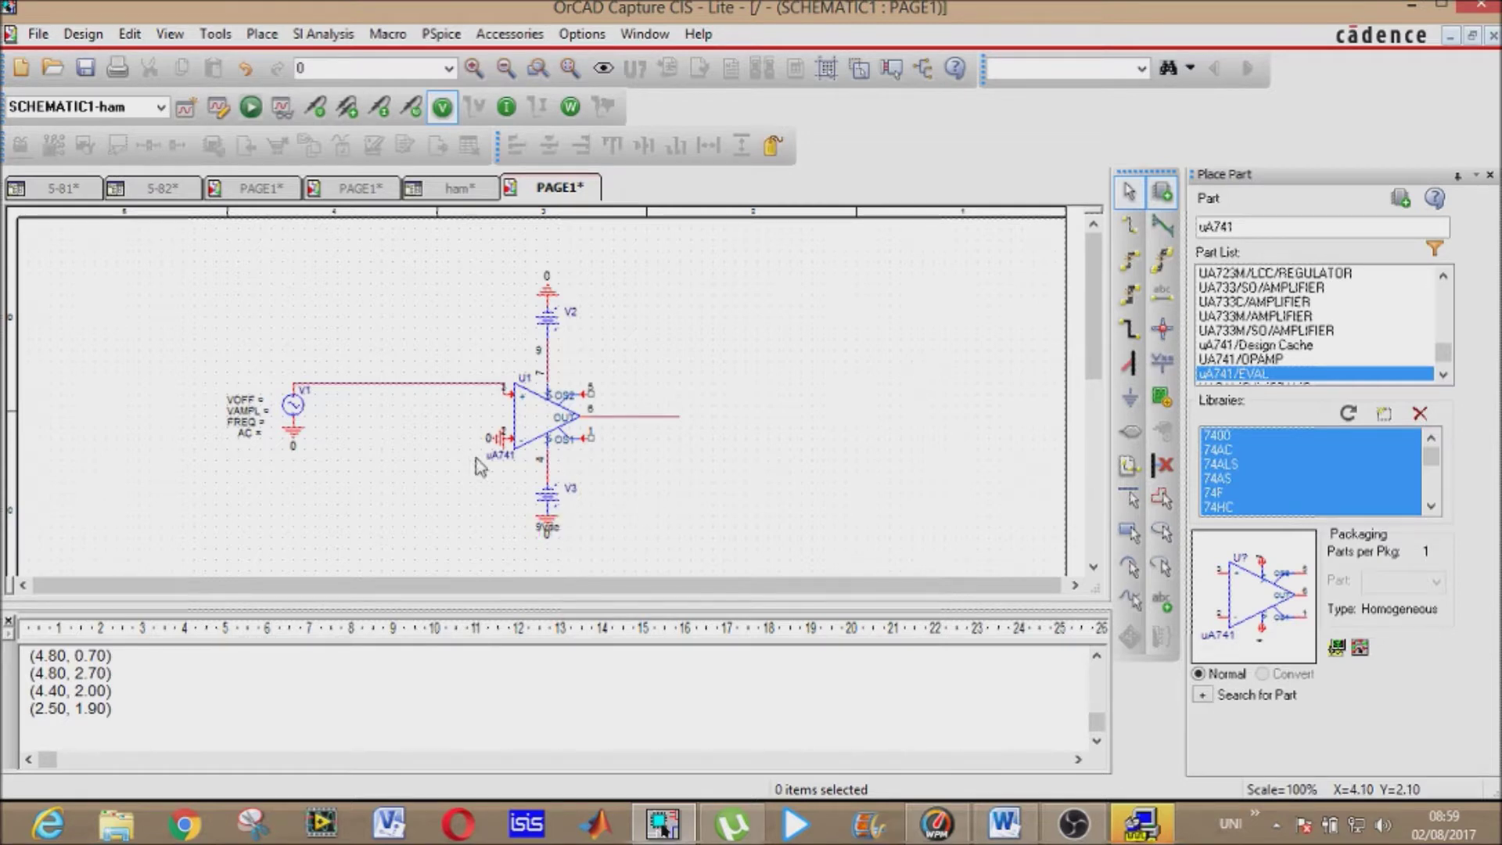
- Set the sine source V1's offset VOFF to 0 and its amplitude VAMPL to 1
double_click(255, 408)
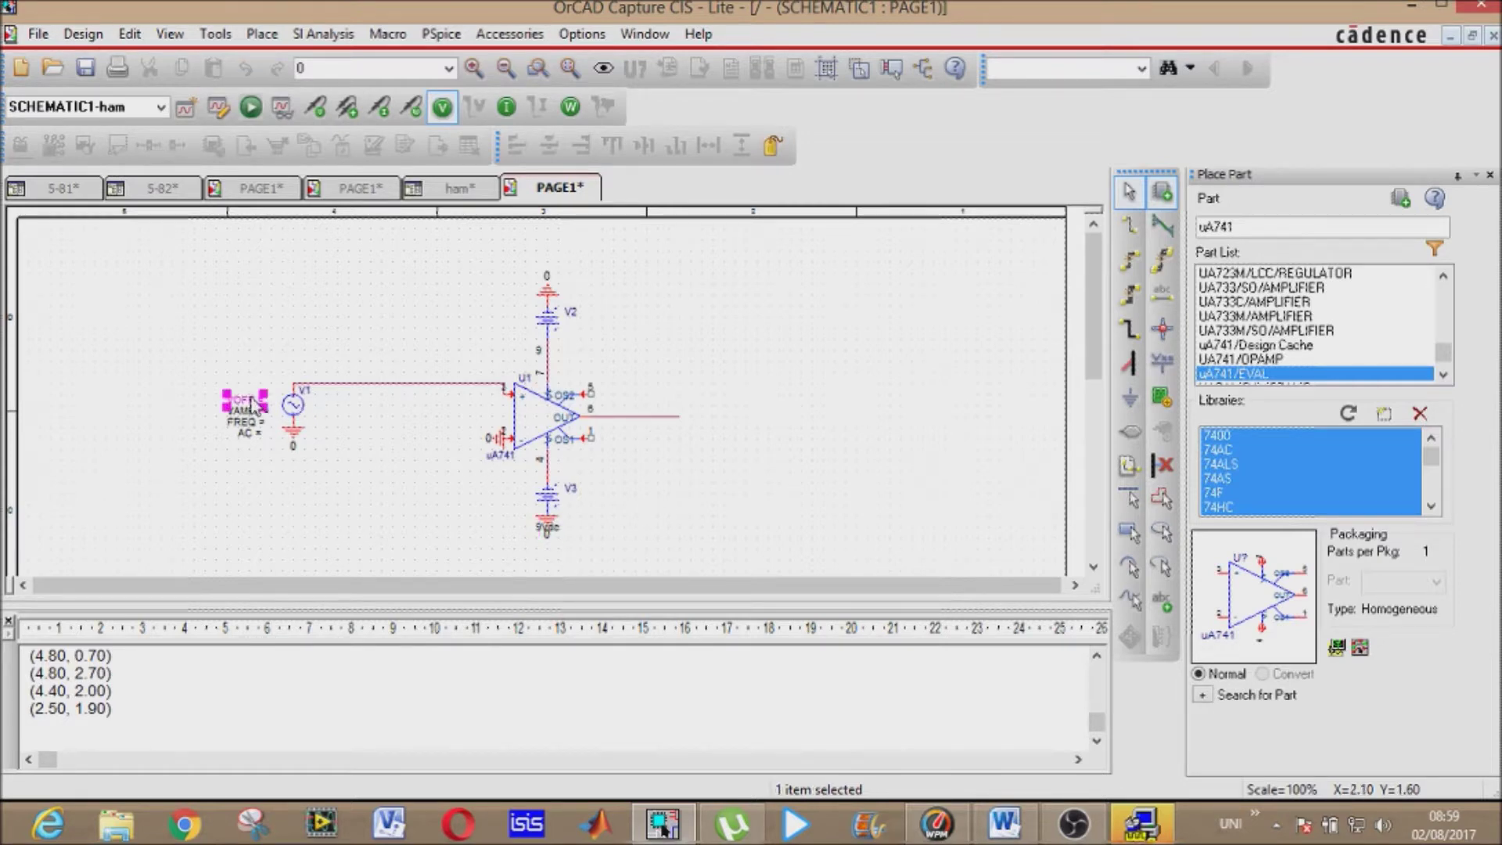
key(Right)
key(Return)
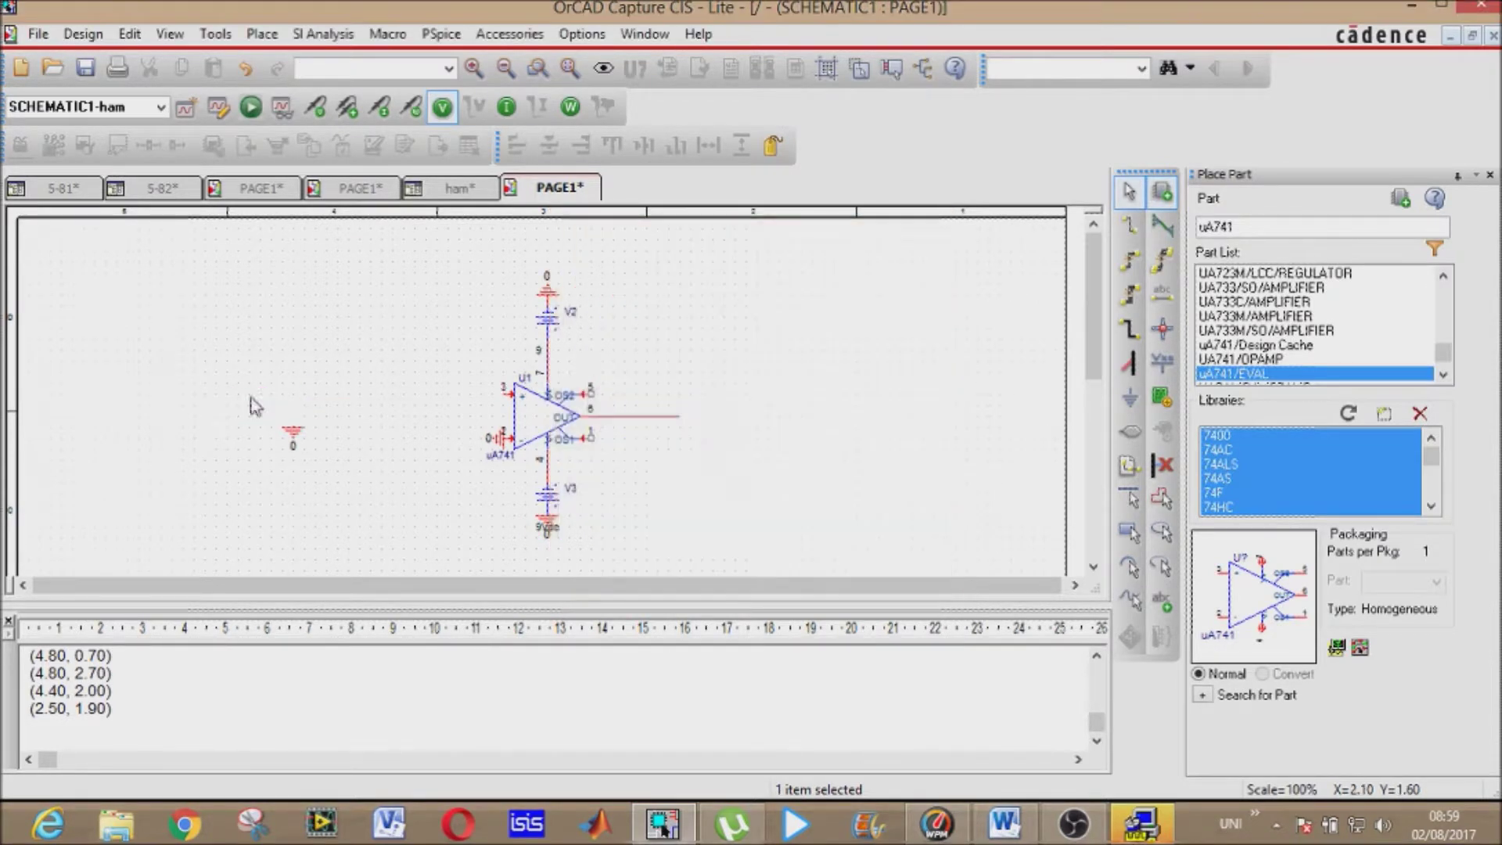
double_click(251, 413)
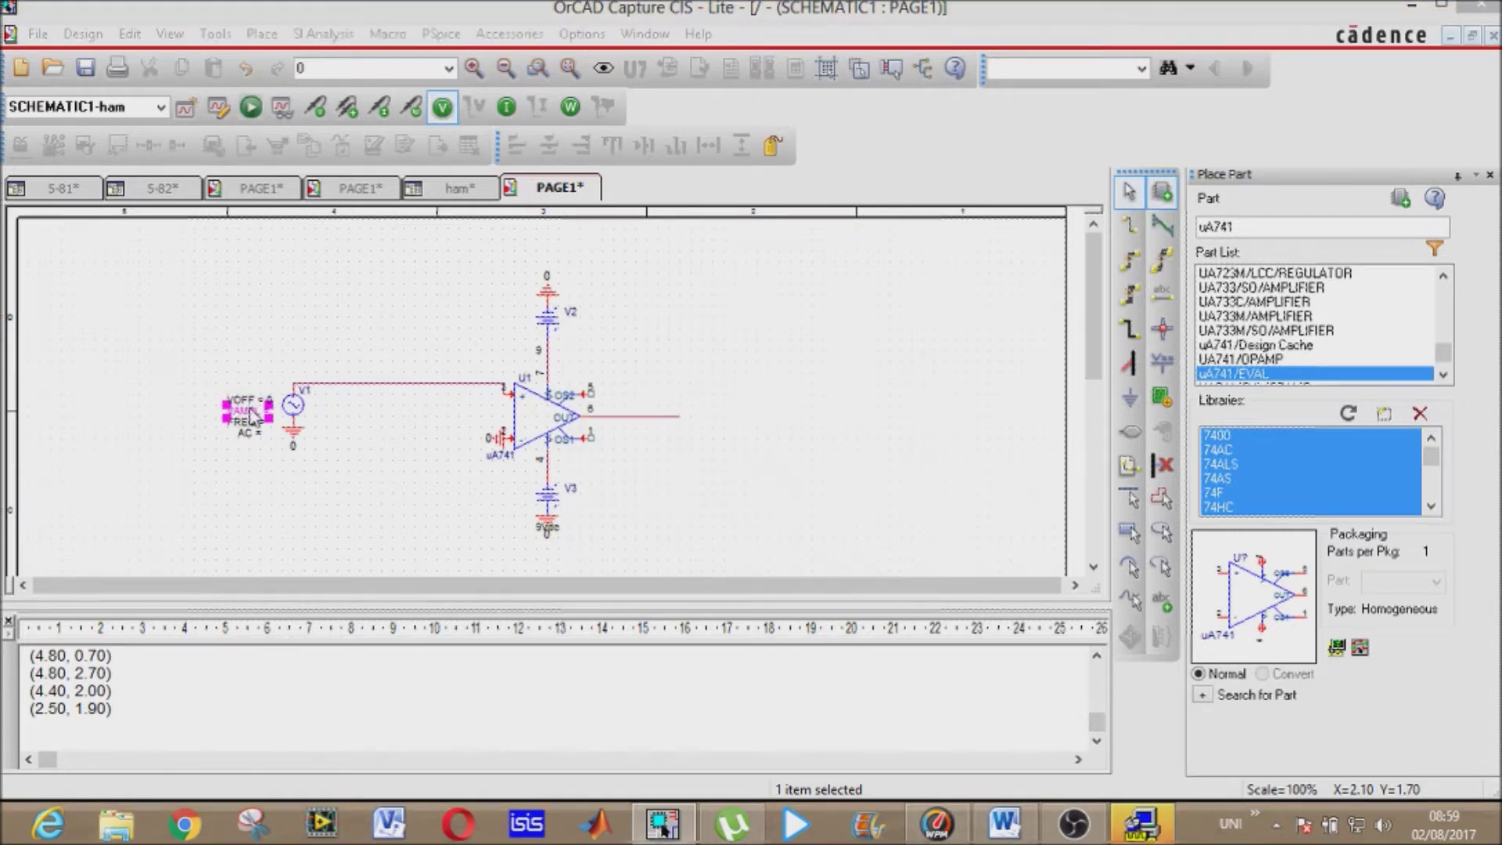
text(1)
key(Return)
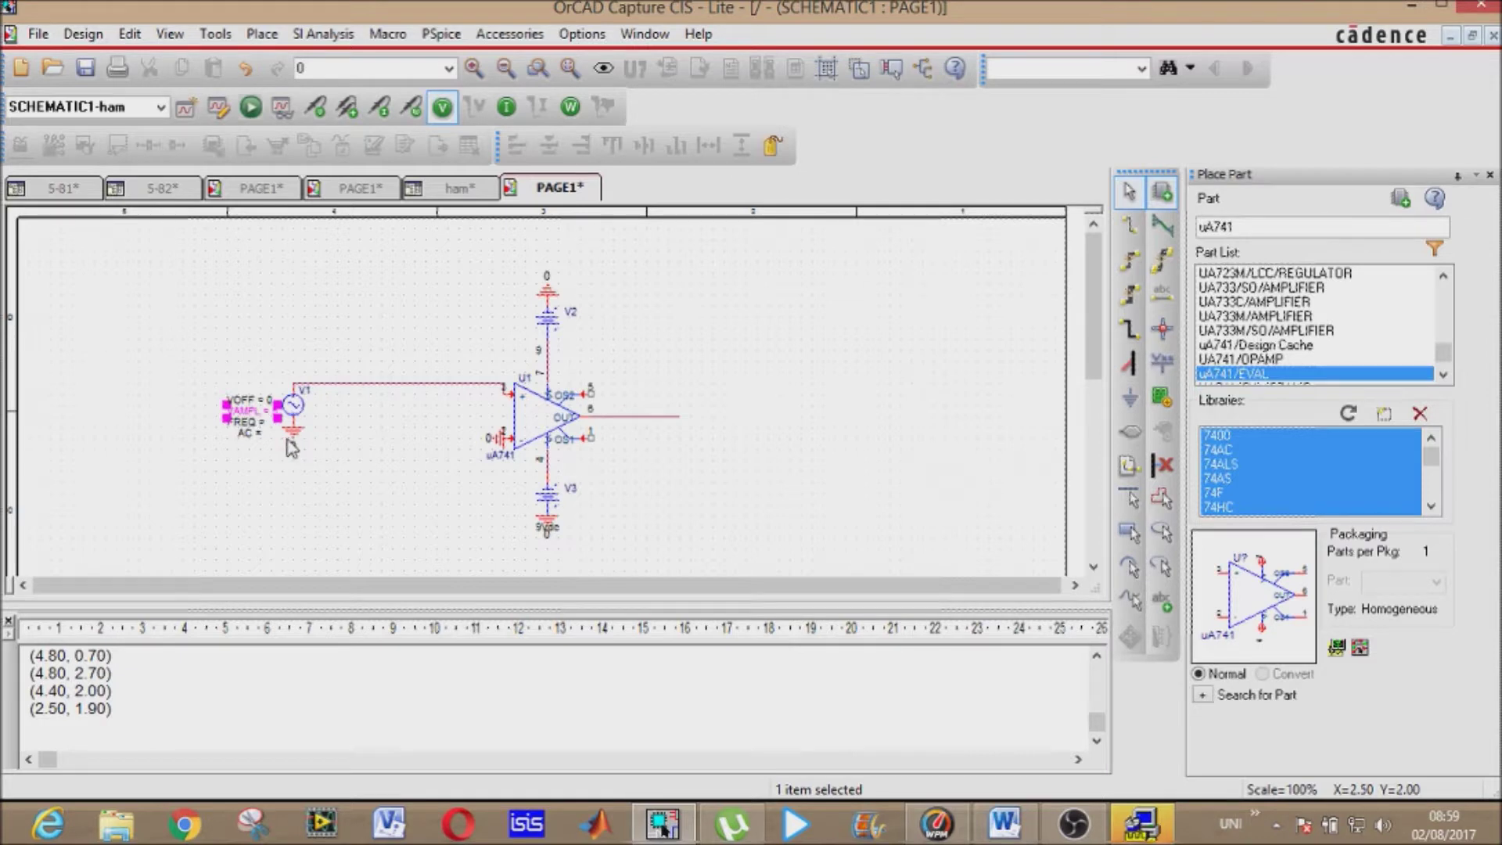
- Set the frequency FREQ of the sine source V1 to 100
click(251, 426)
double_click(251, 426)
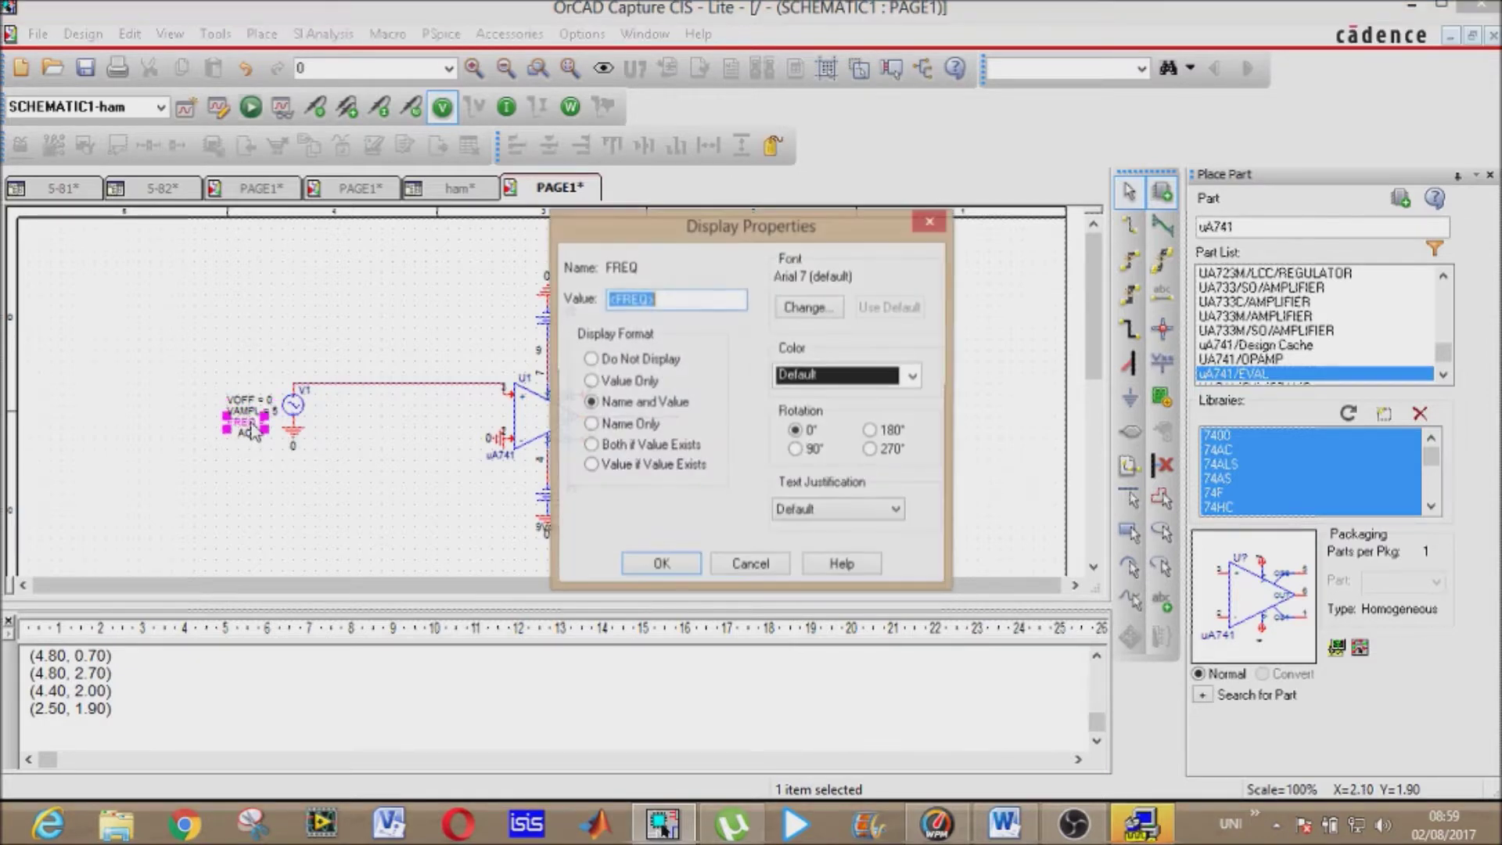
text(100)
key(Return)
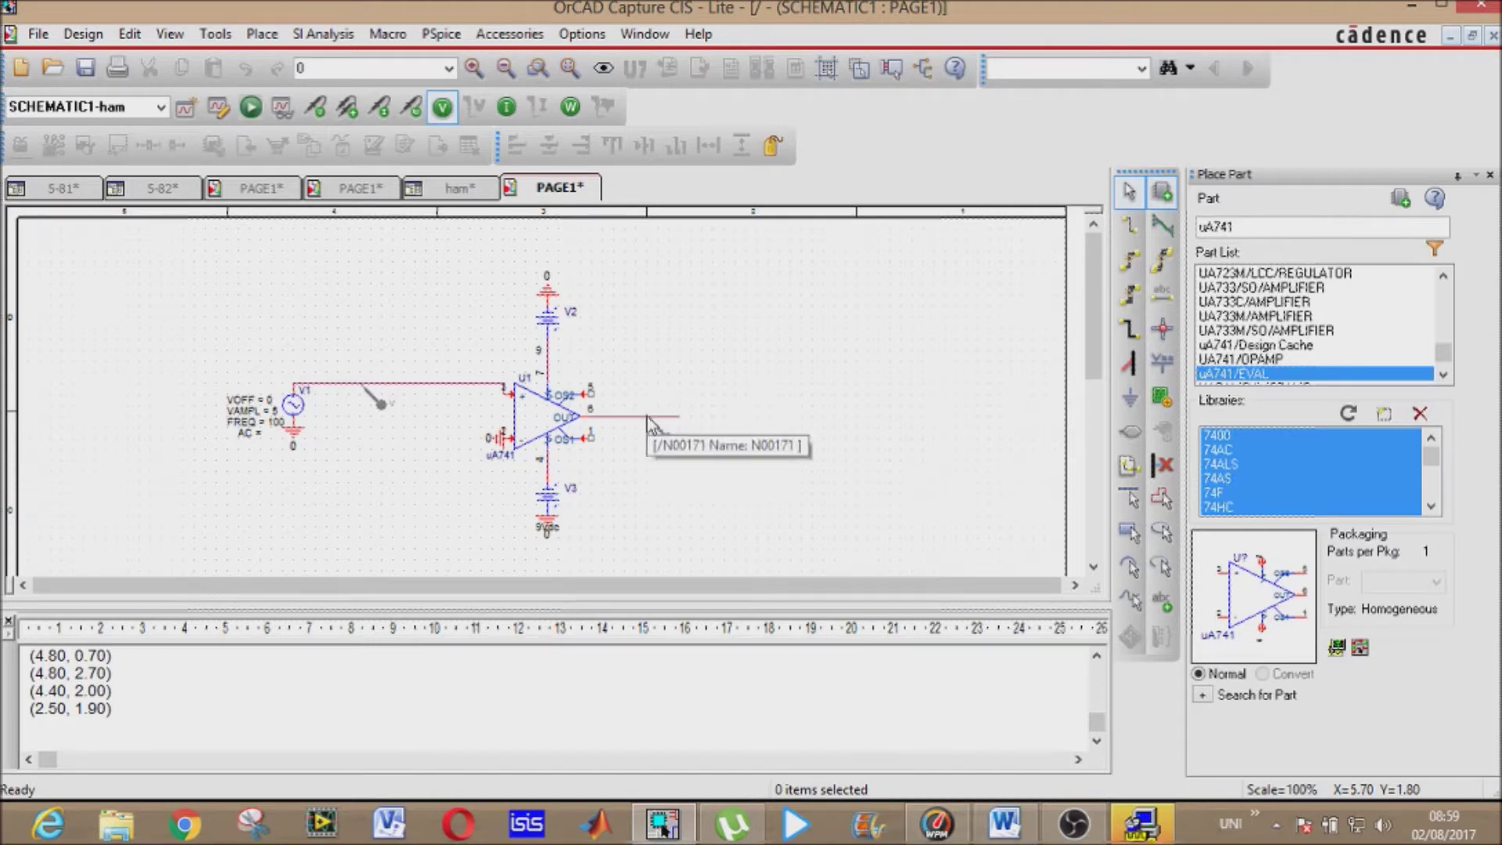
- Run the ham simulation and close its result window
click(249, 110)
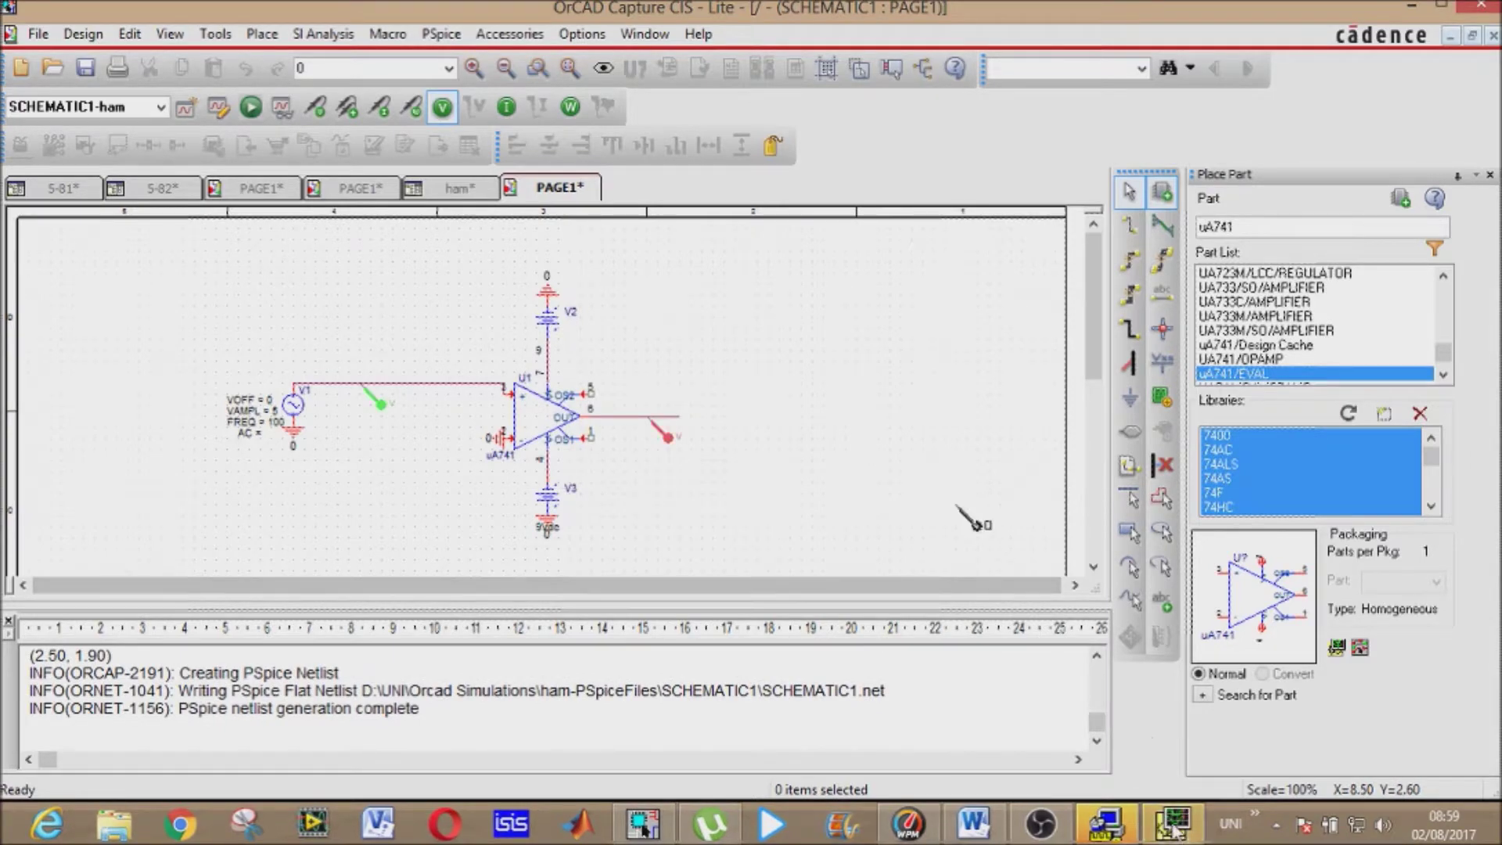
right_click(1174, 828)
click(1166, 766)
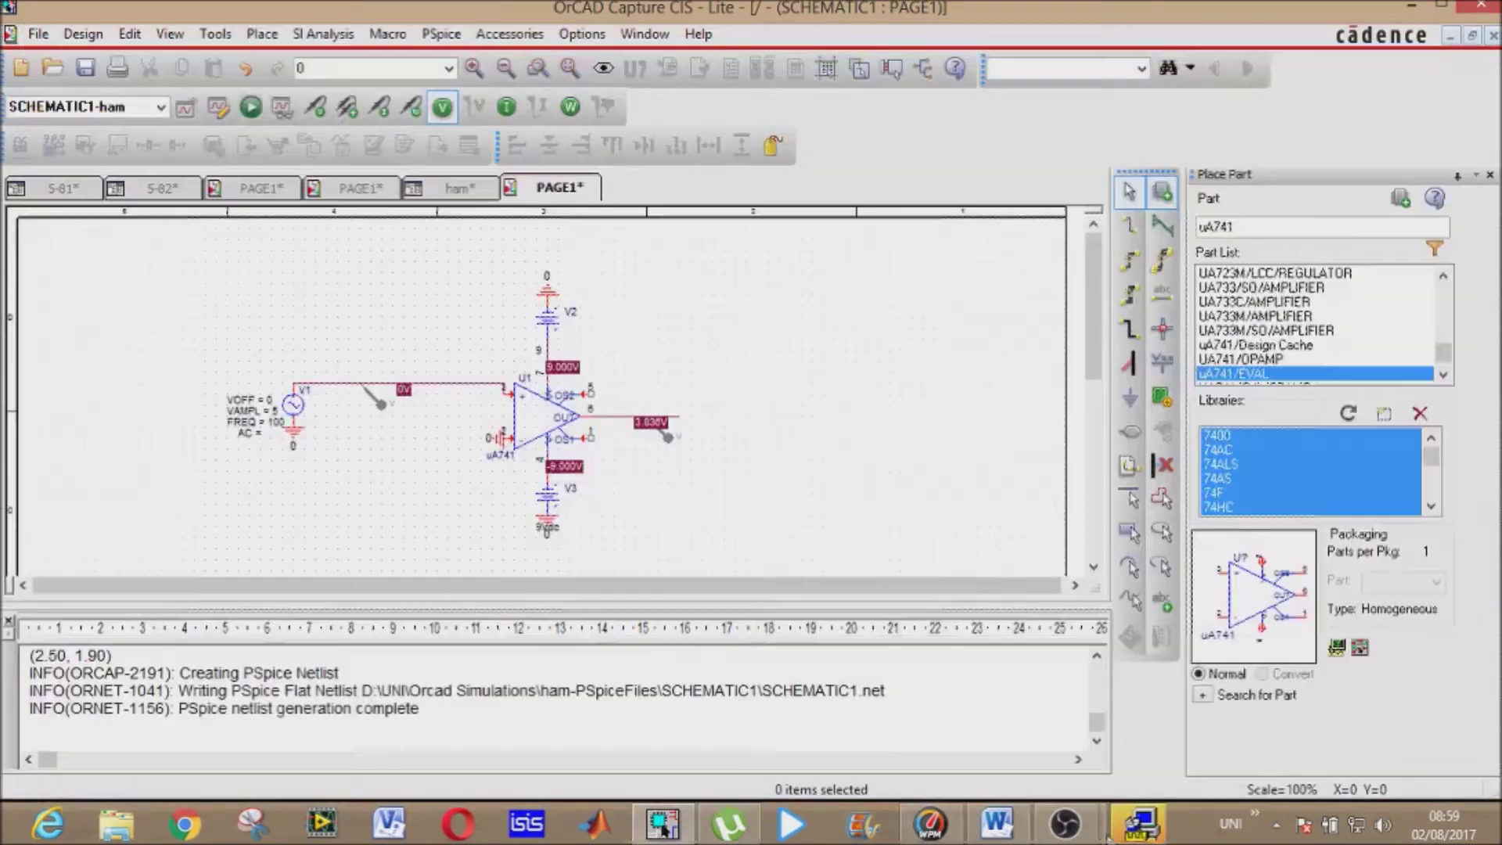
- Set the transient analysis run time to 100m seconds and the maximum step size to 100u seconds
click(219, 108)
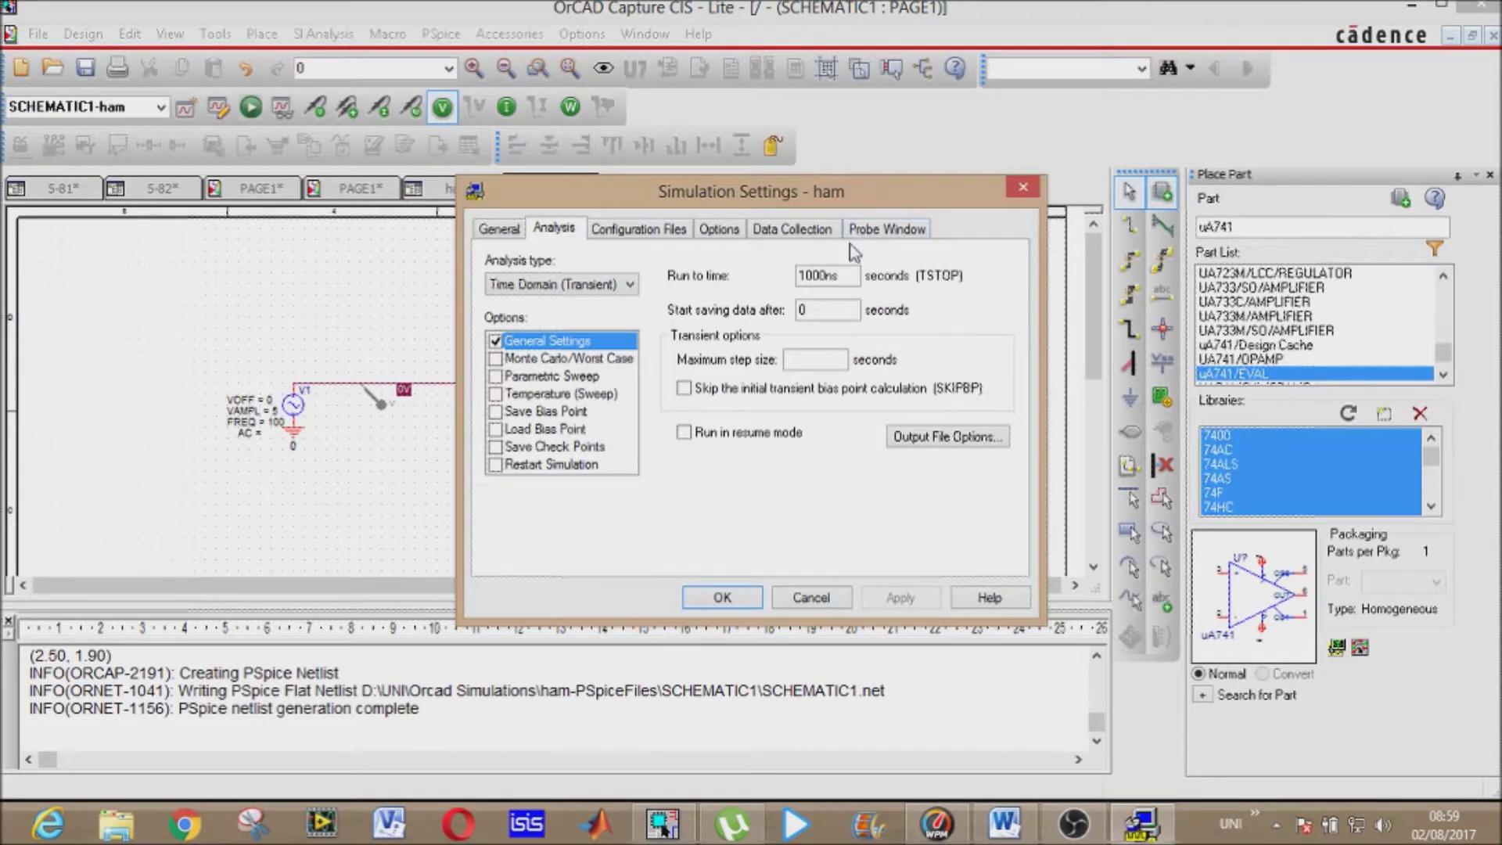
key(BackSpace)
key(BackSpace)
key(BackSpace)
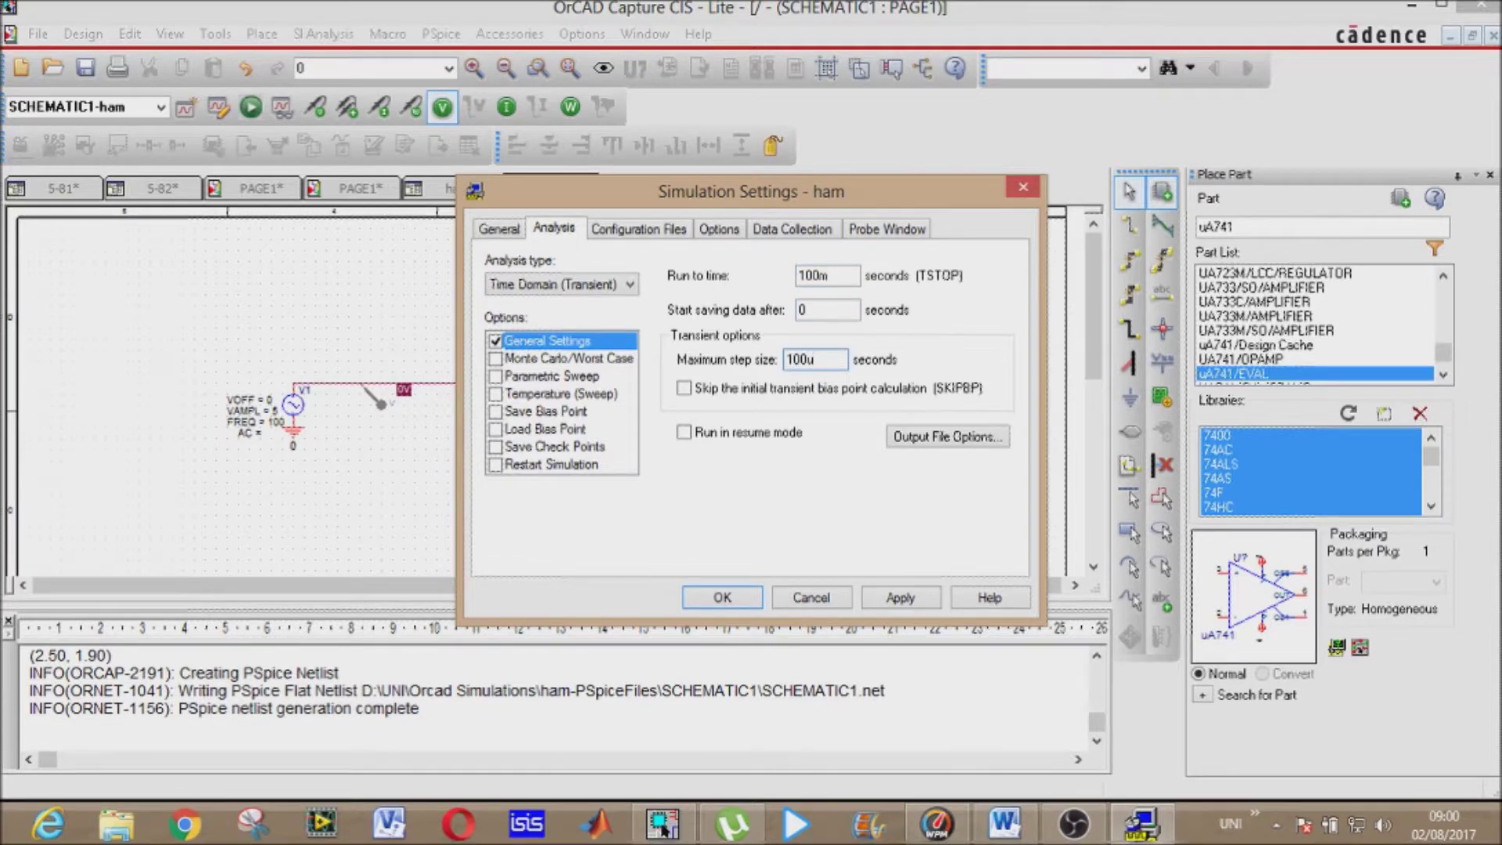
key(Return)
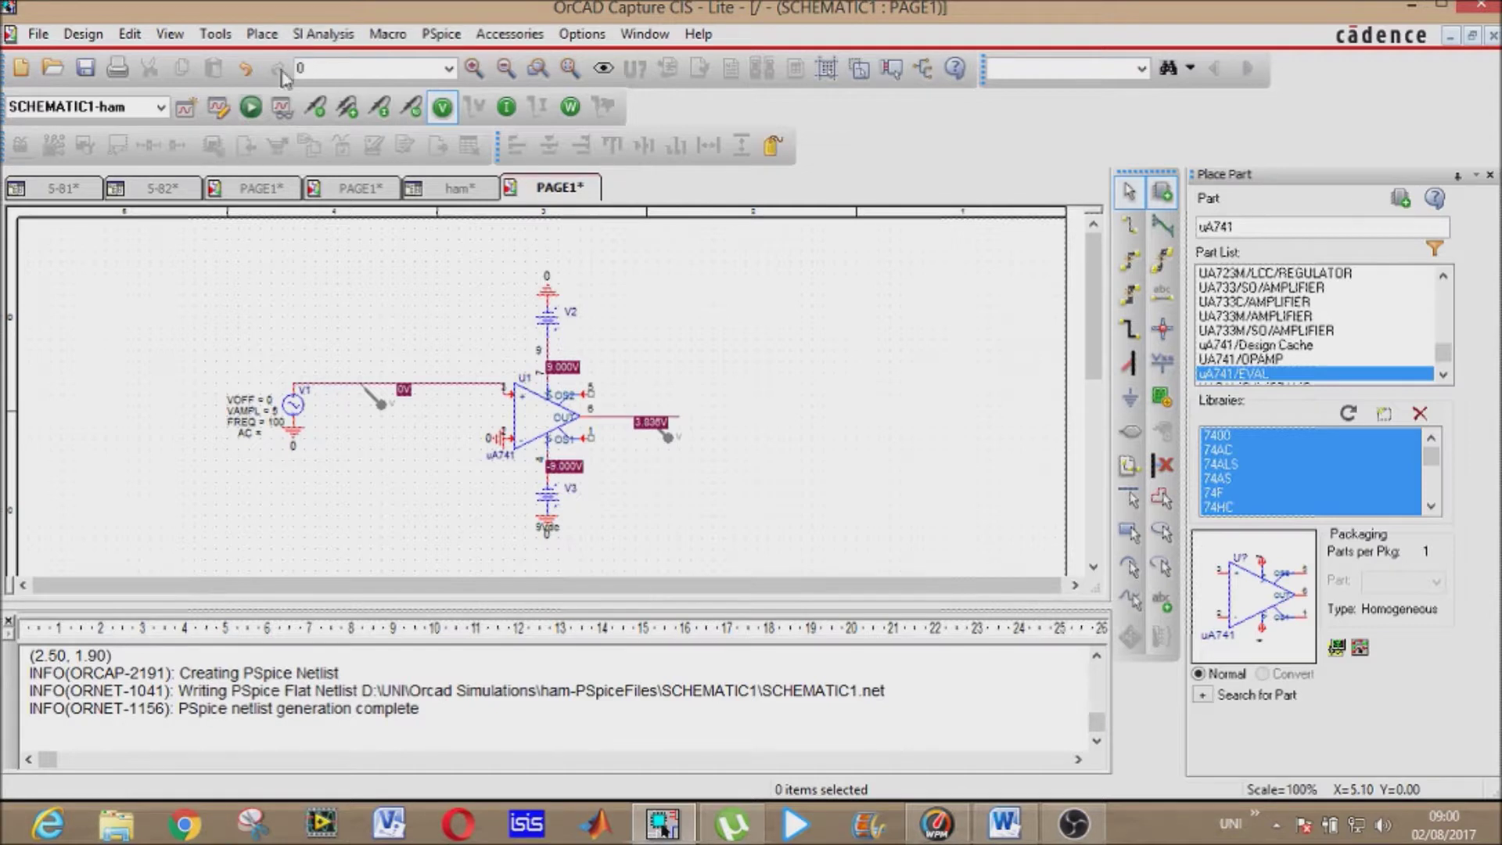
- Run the ham simulation, view the comparator's input and output waveforms, and close the result window
click(253, 108)
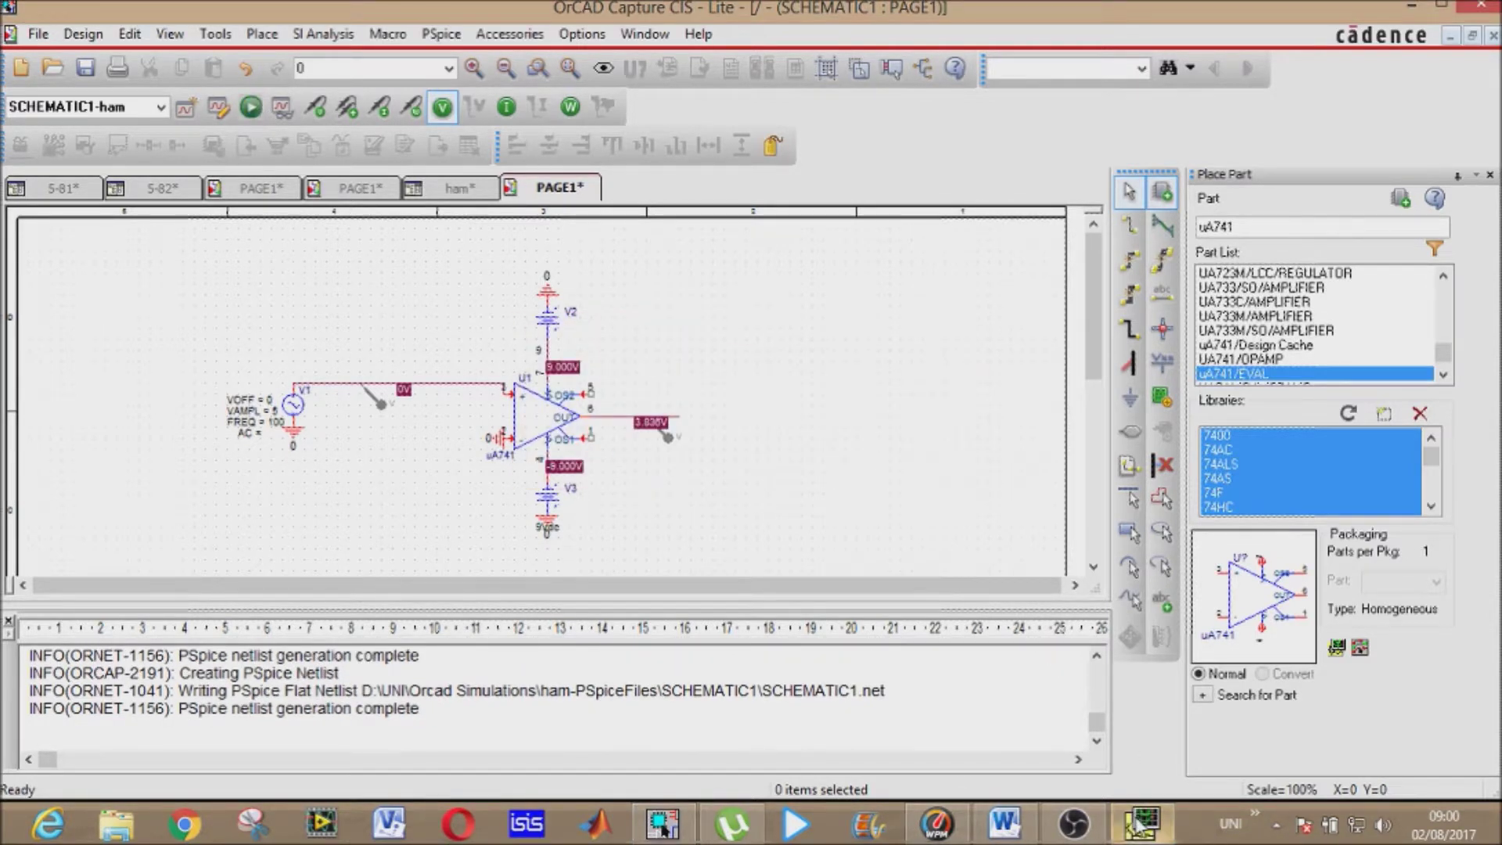
click(1138, 822)
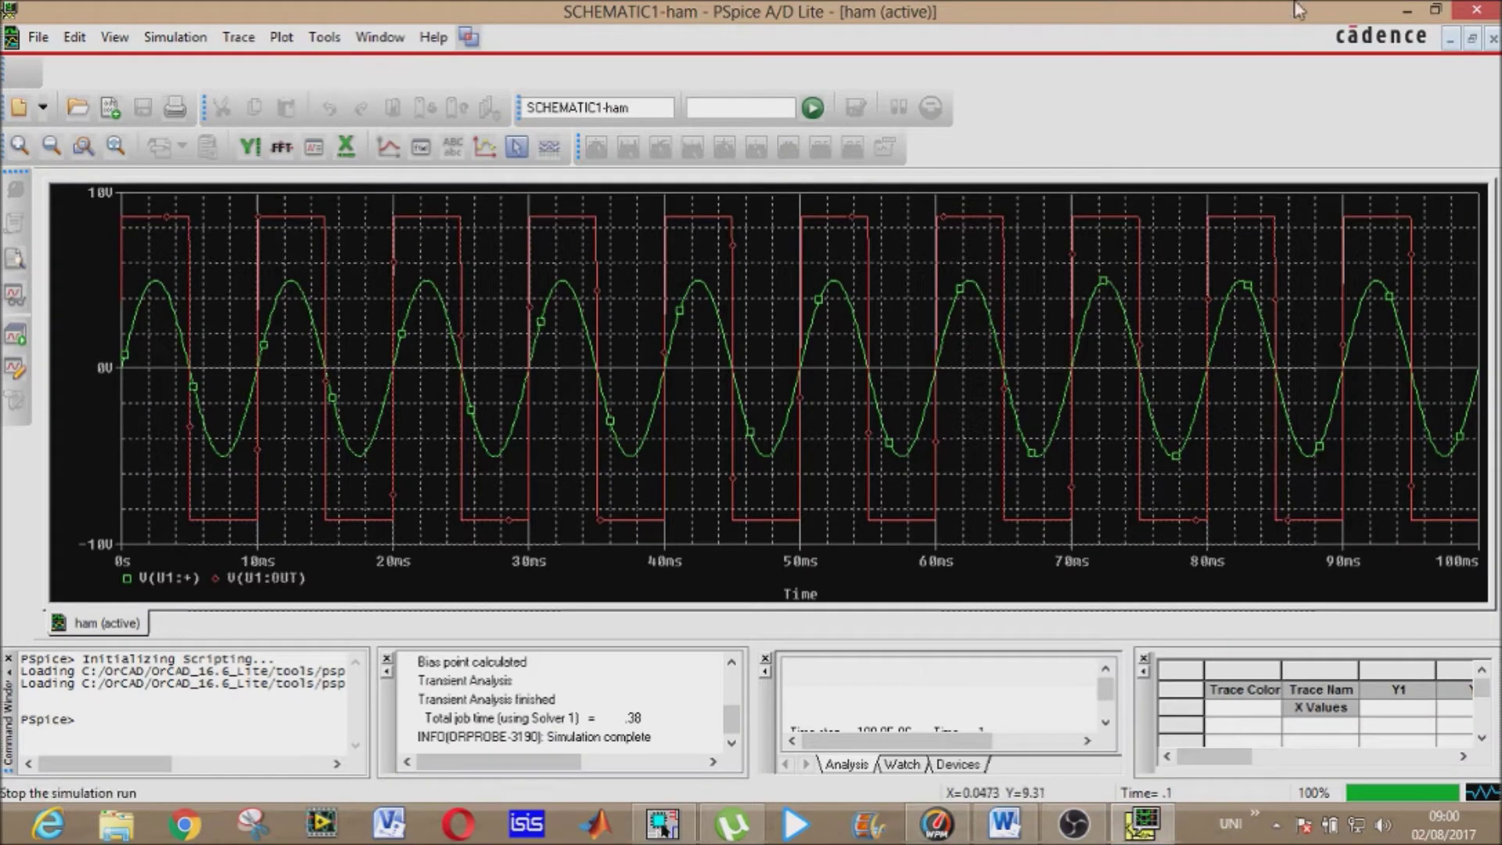
click(1477, 10)
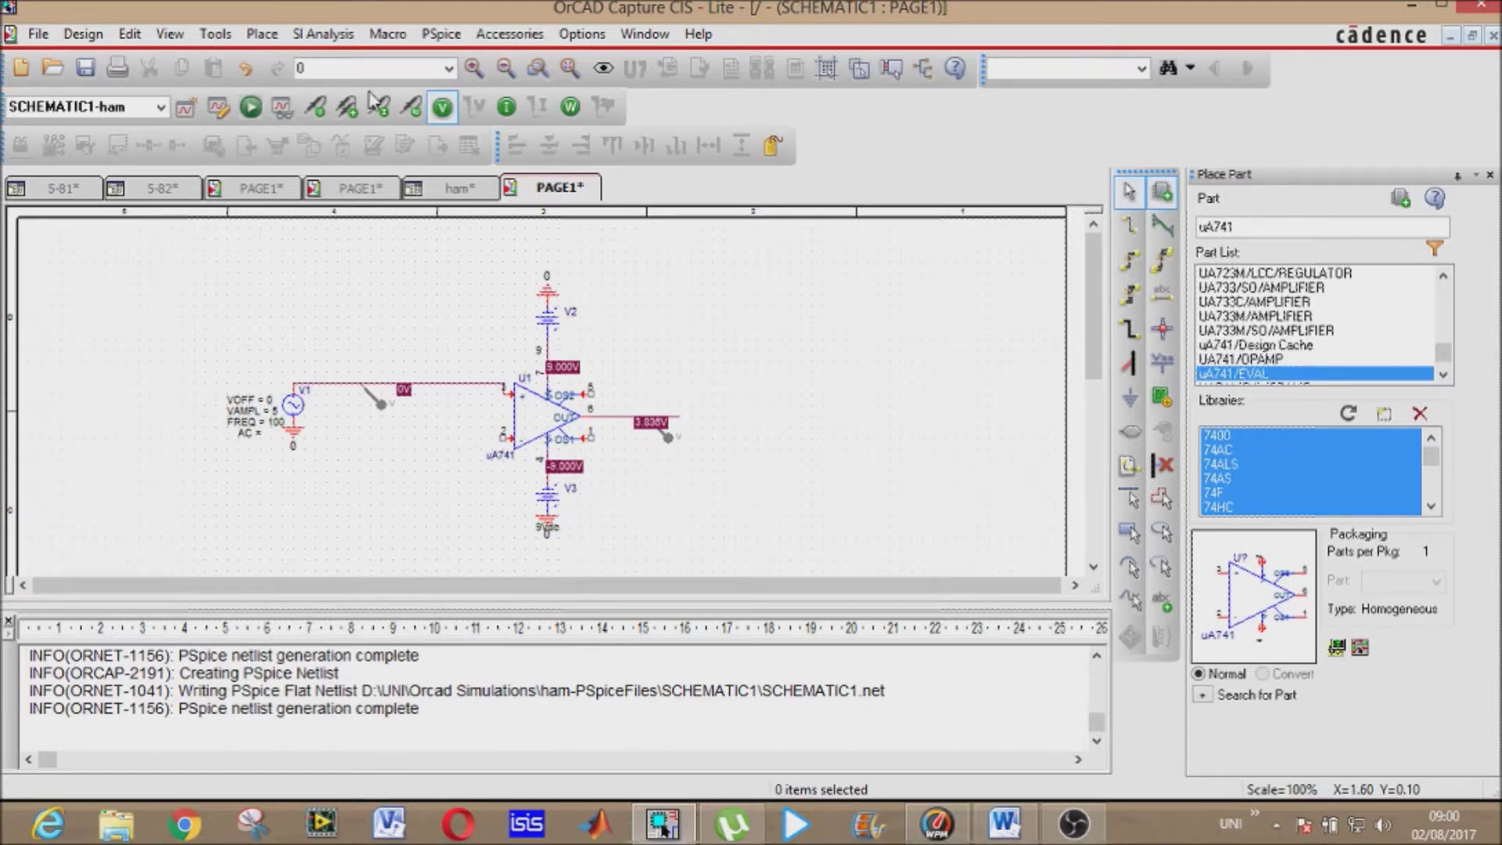
- Place a horizontal resistor in line with U1's inverting input and a vertical resistor just below the gap between them
click(262, 34)
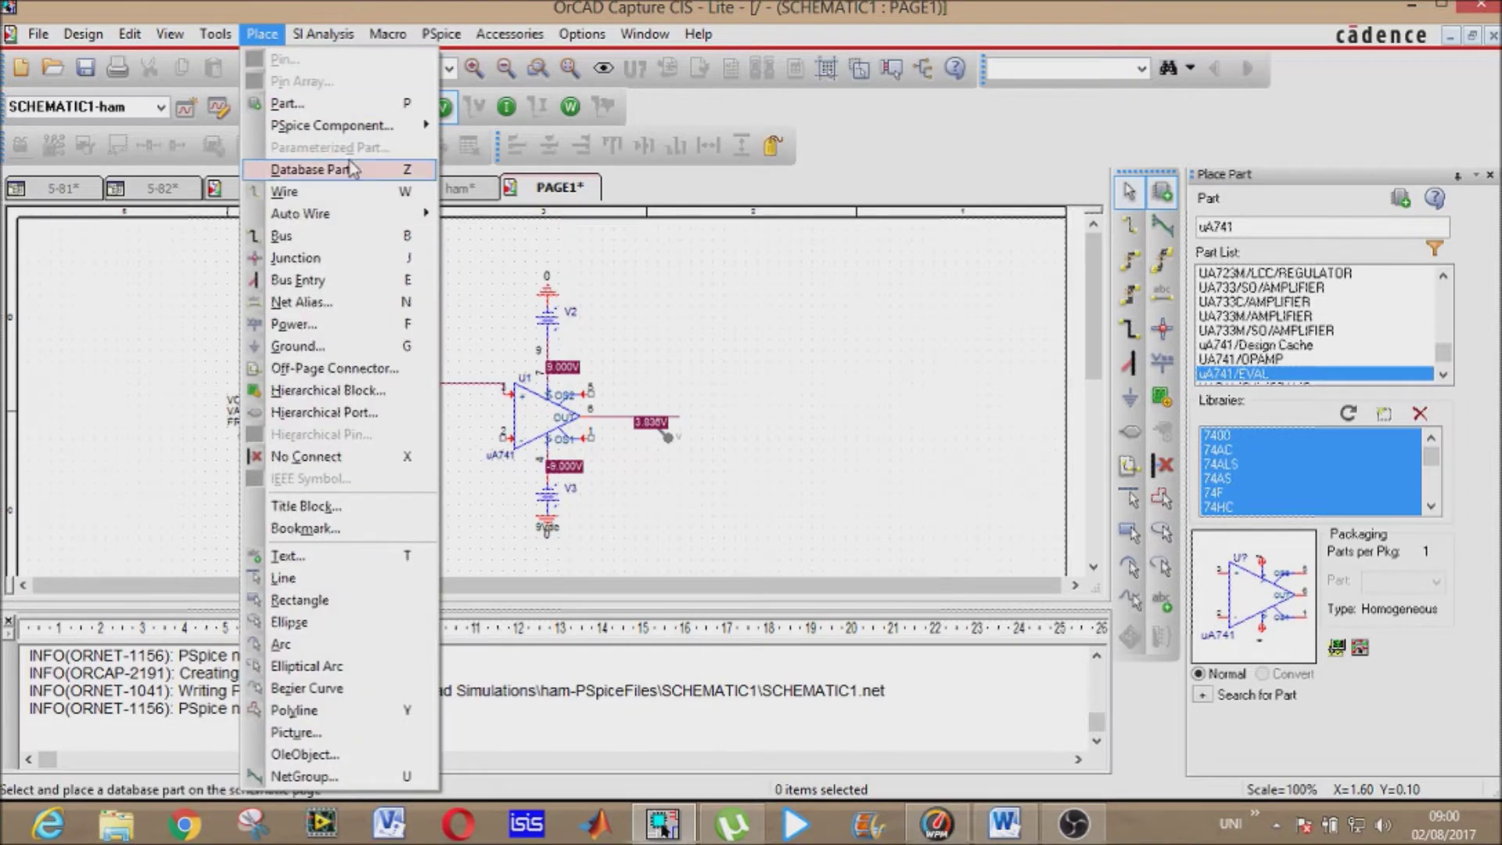
mouse_move(371, 129)
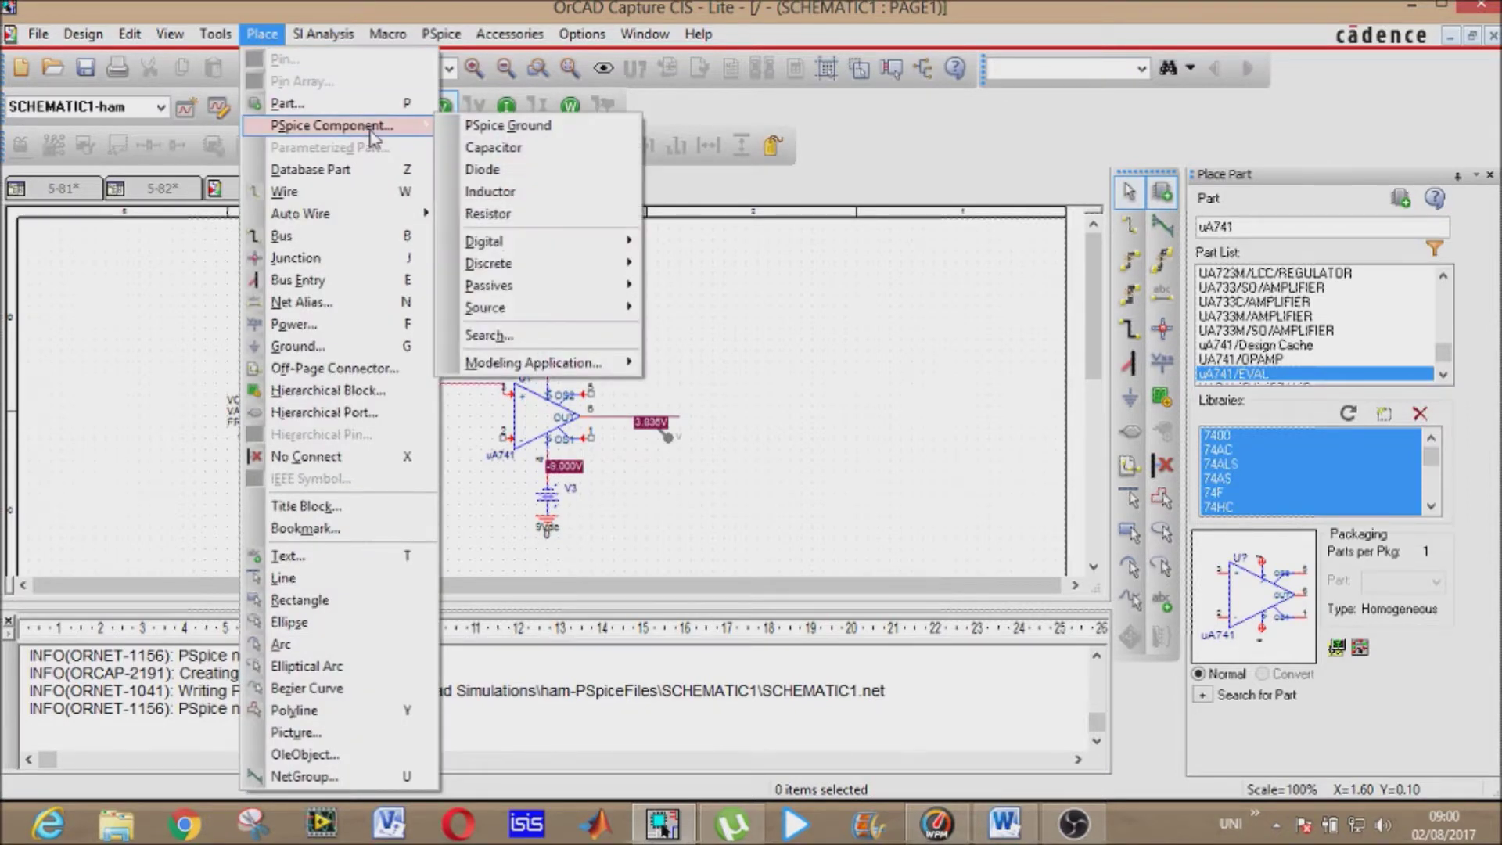
click(488, 213)
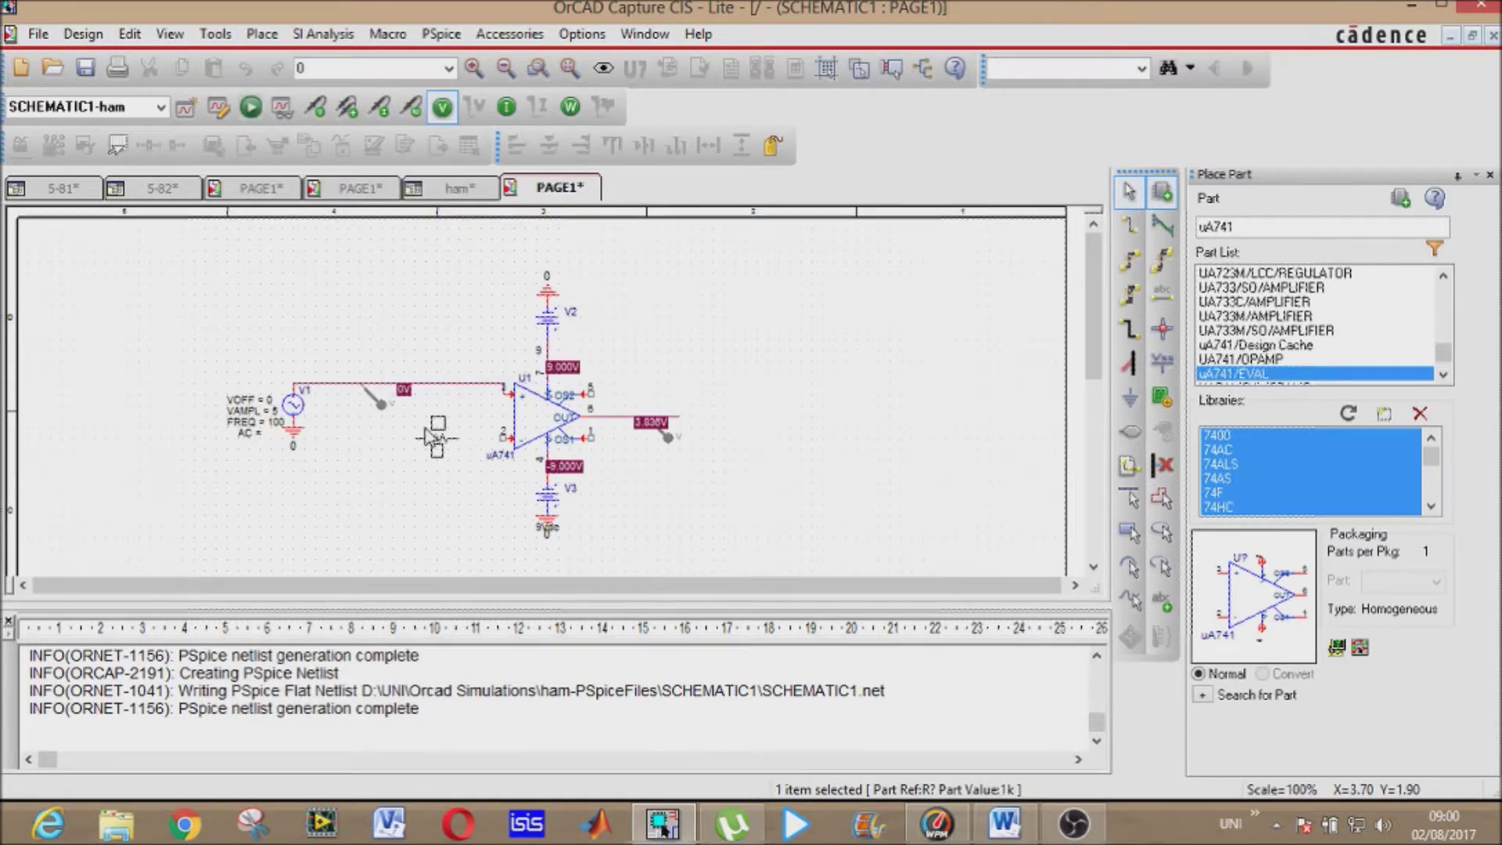
click(425, 429)
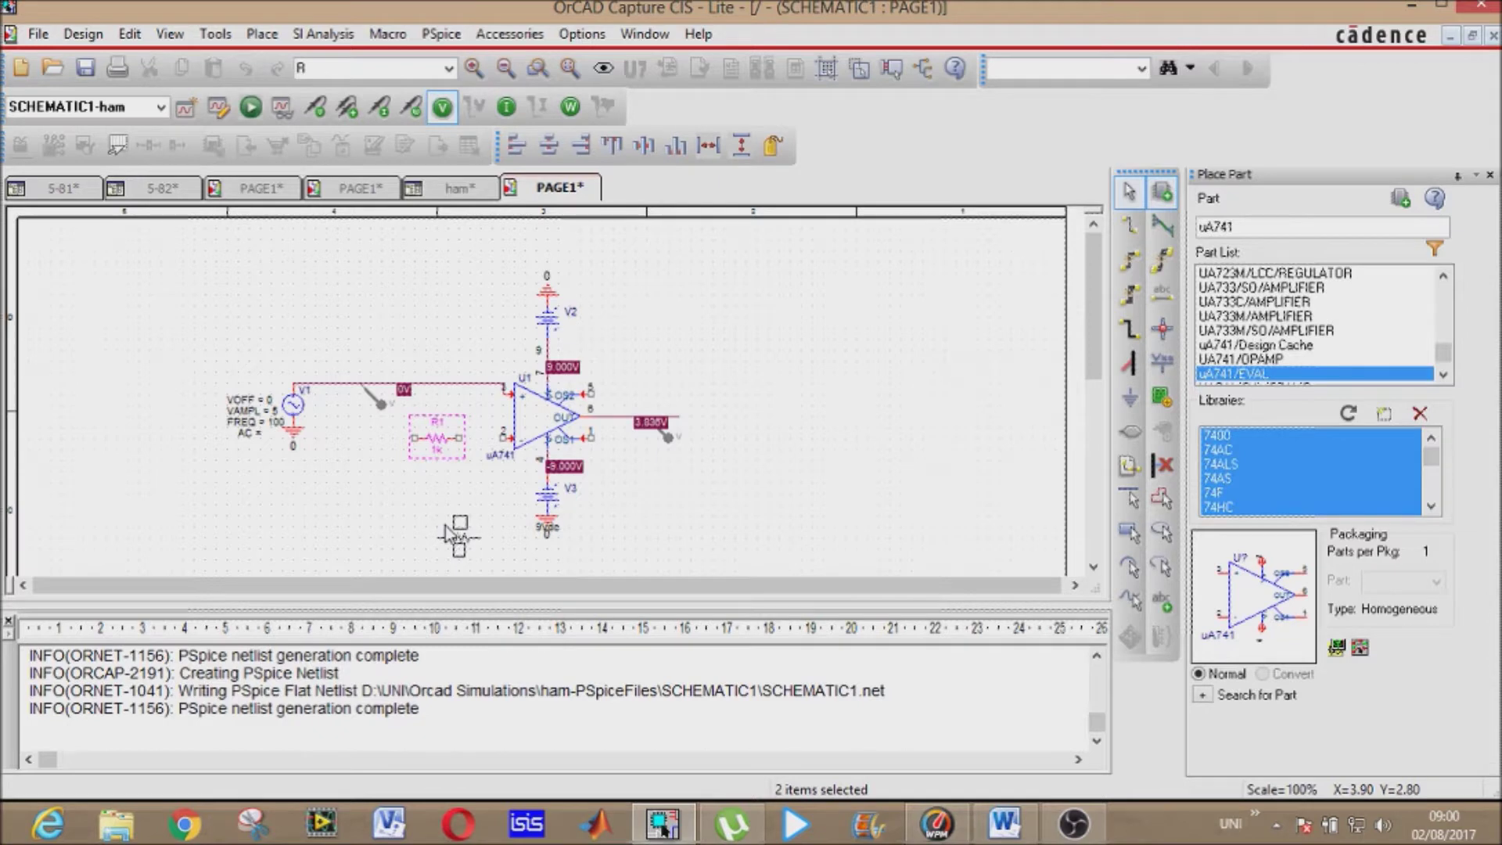
click(445, 524)
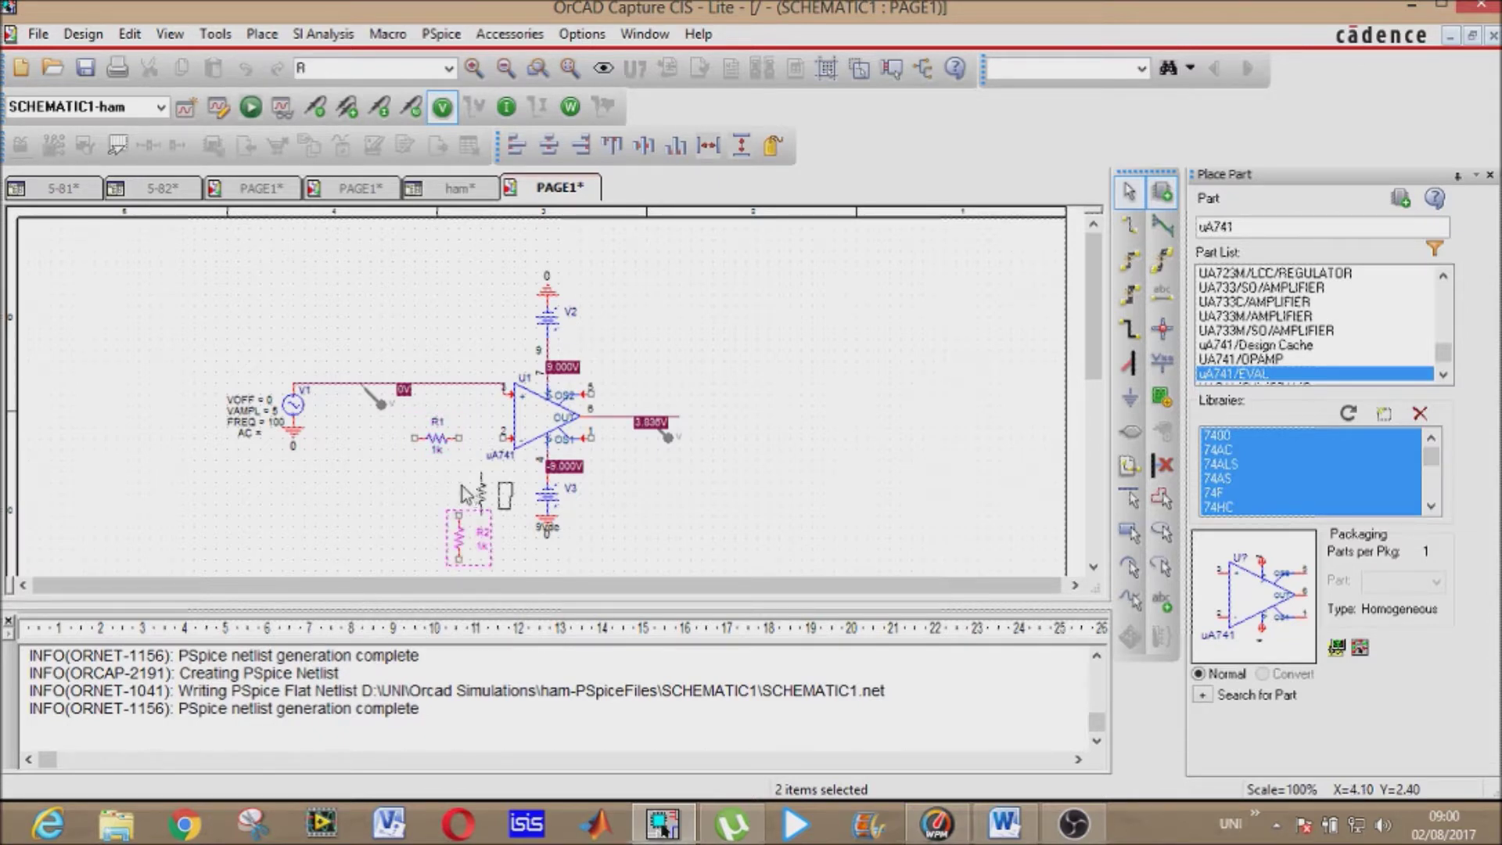
key(Escape)
drag(460, 539, 460, 496)
key(Delete)
key(ctrl+z)
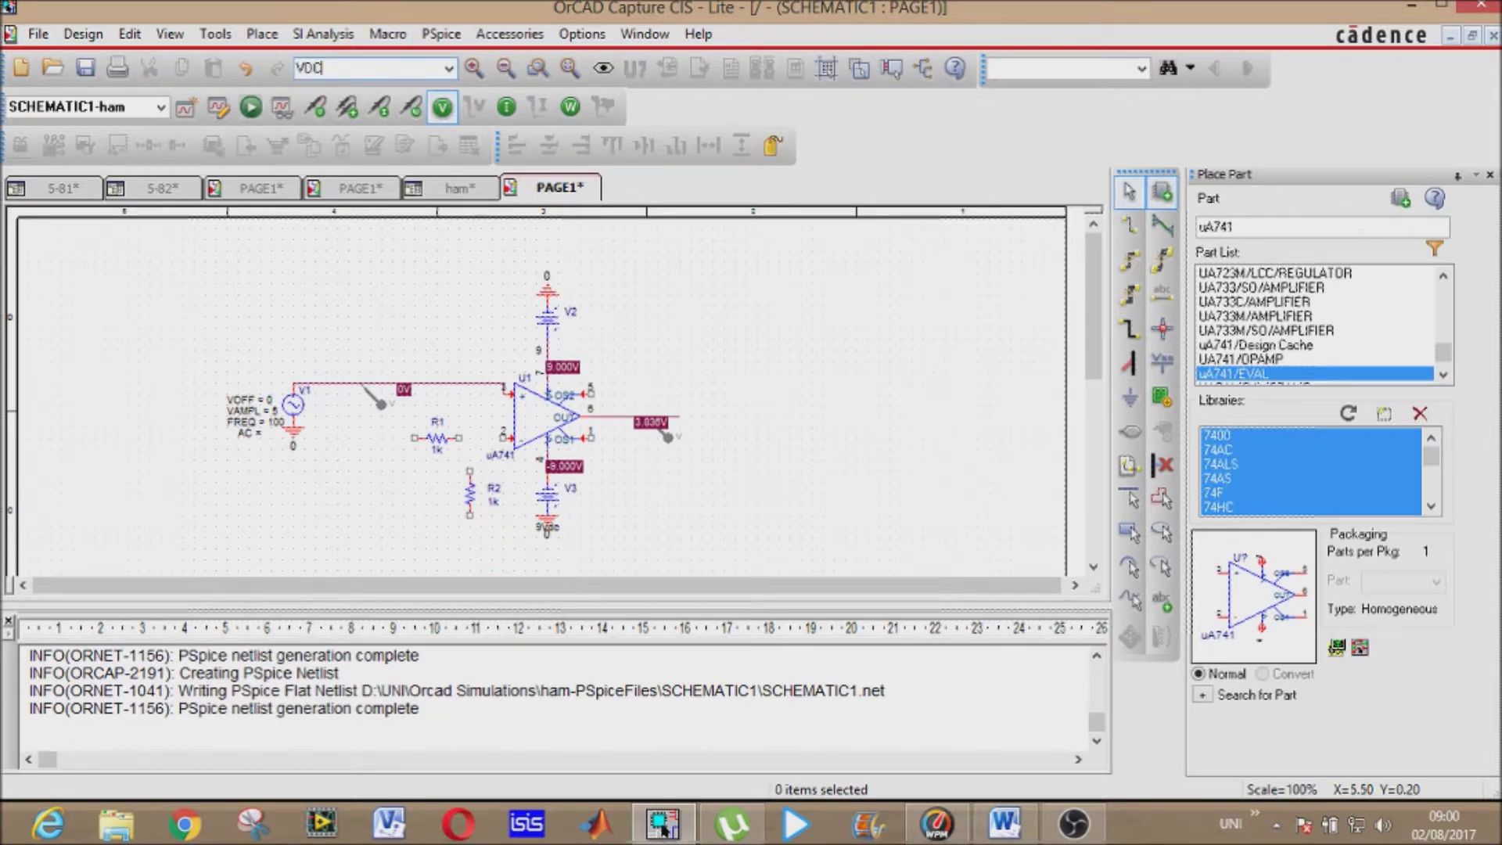
- Place a horizontal VDC source against R1's outer end and attach a rotated 0 ground symbol to the source's free terminal
key(Return)
key(r)
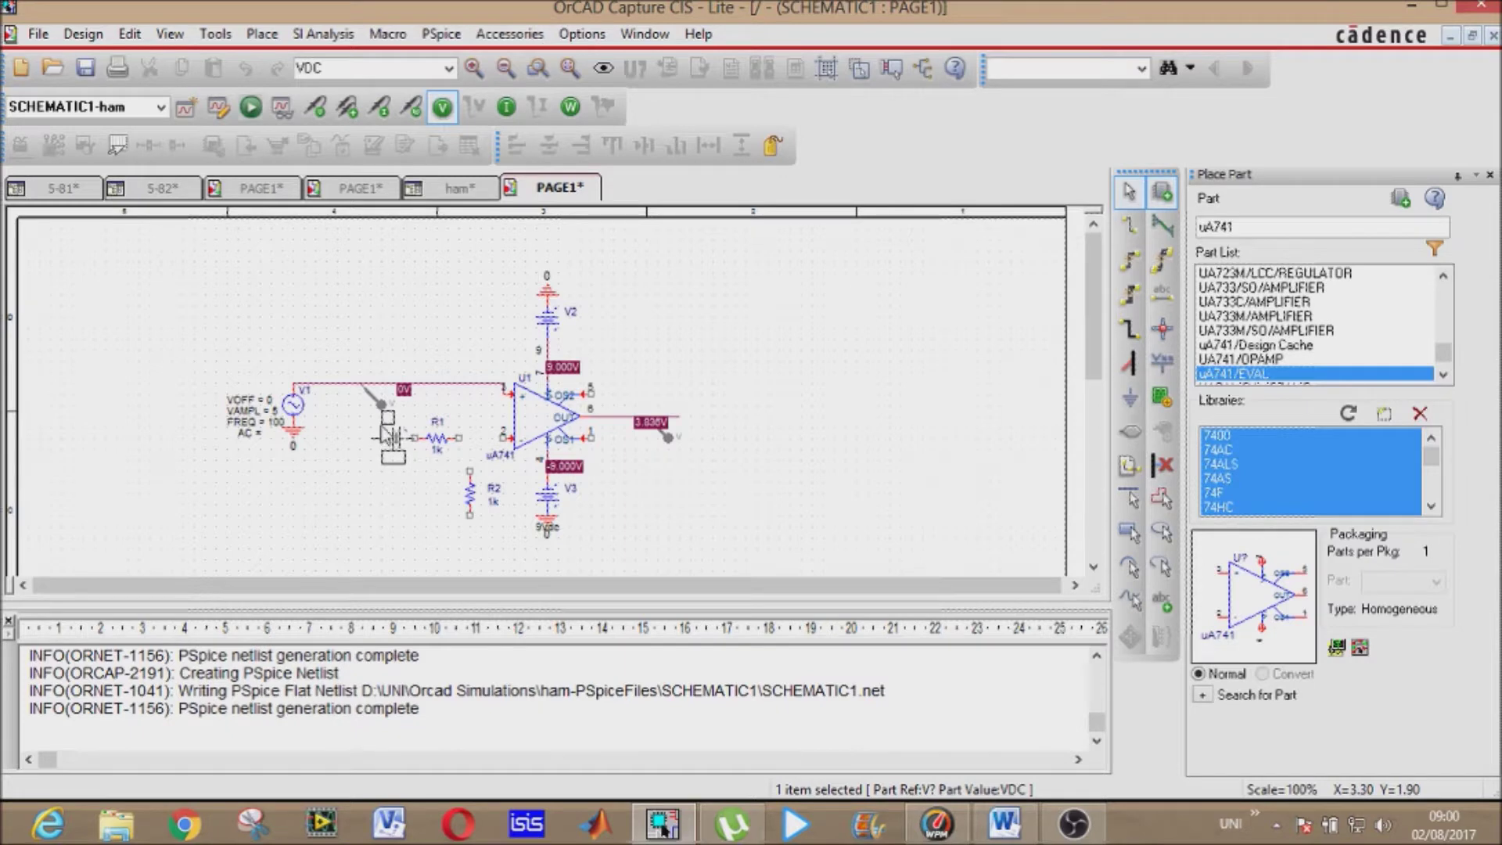
click(371, 438)
key(Escape)
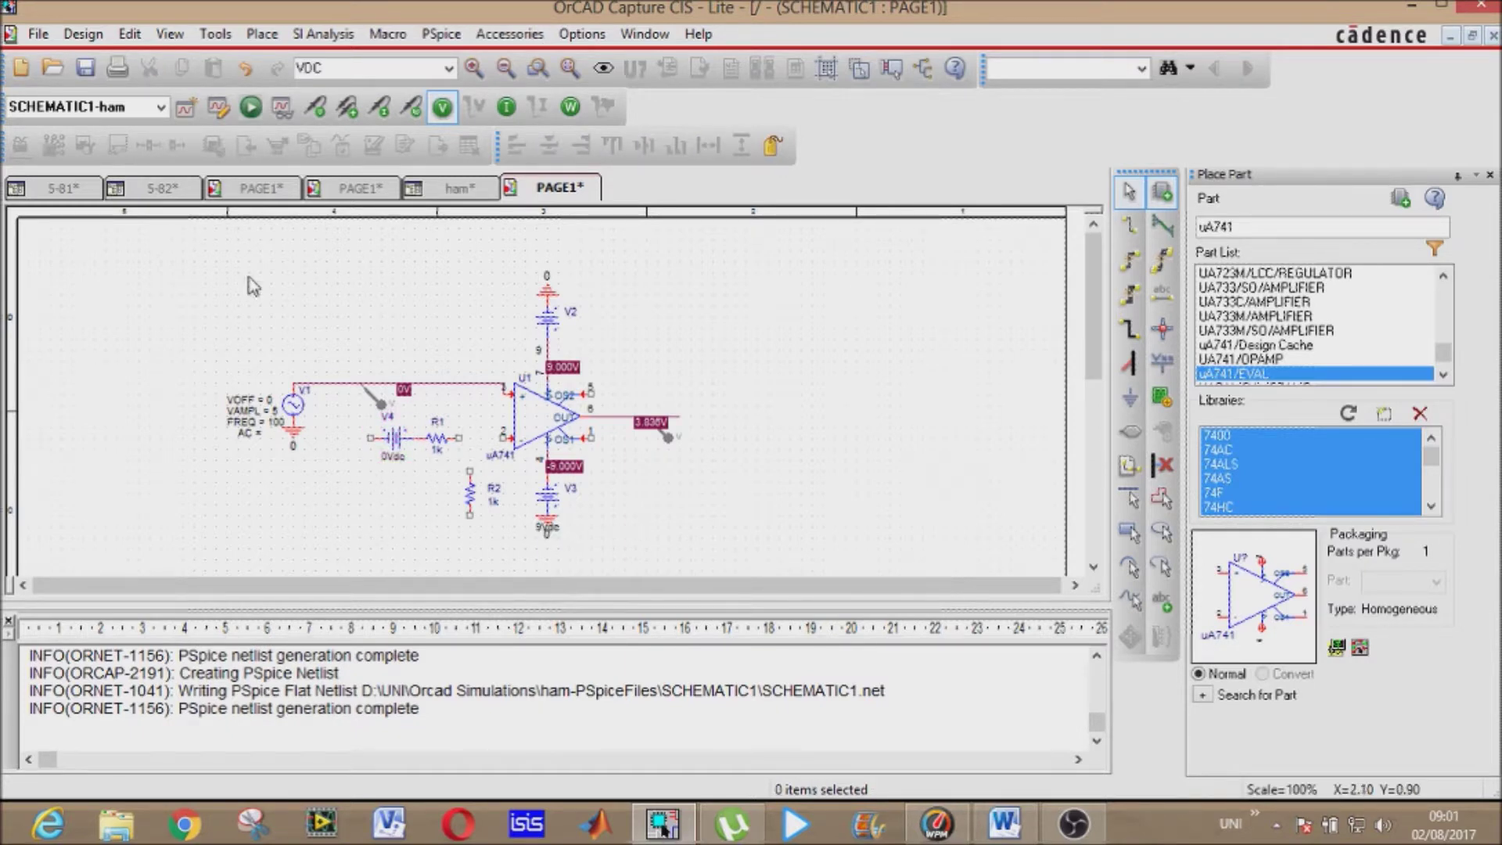
key(g)
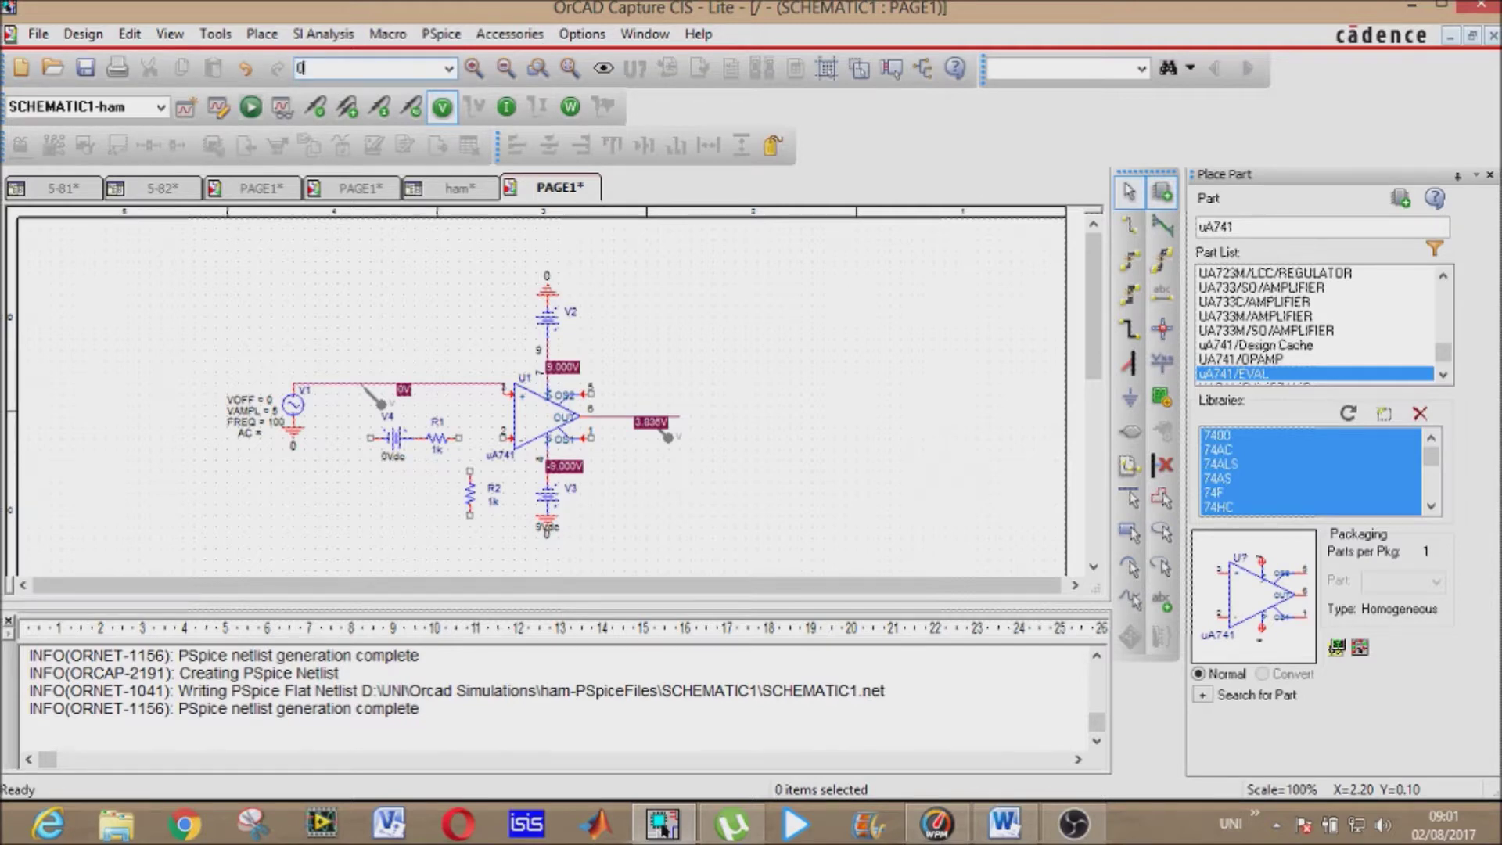
key(r)
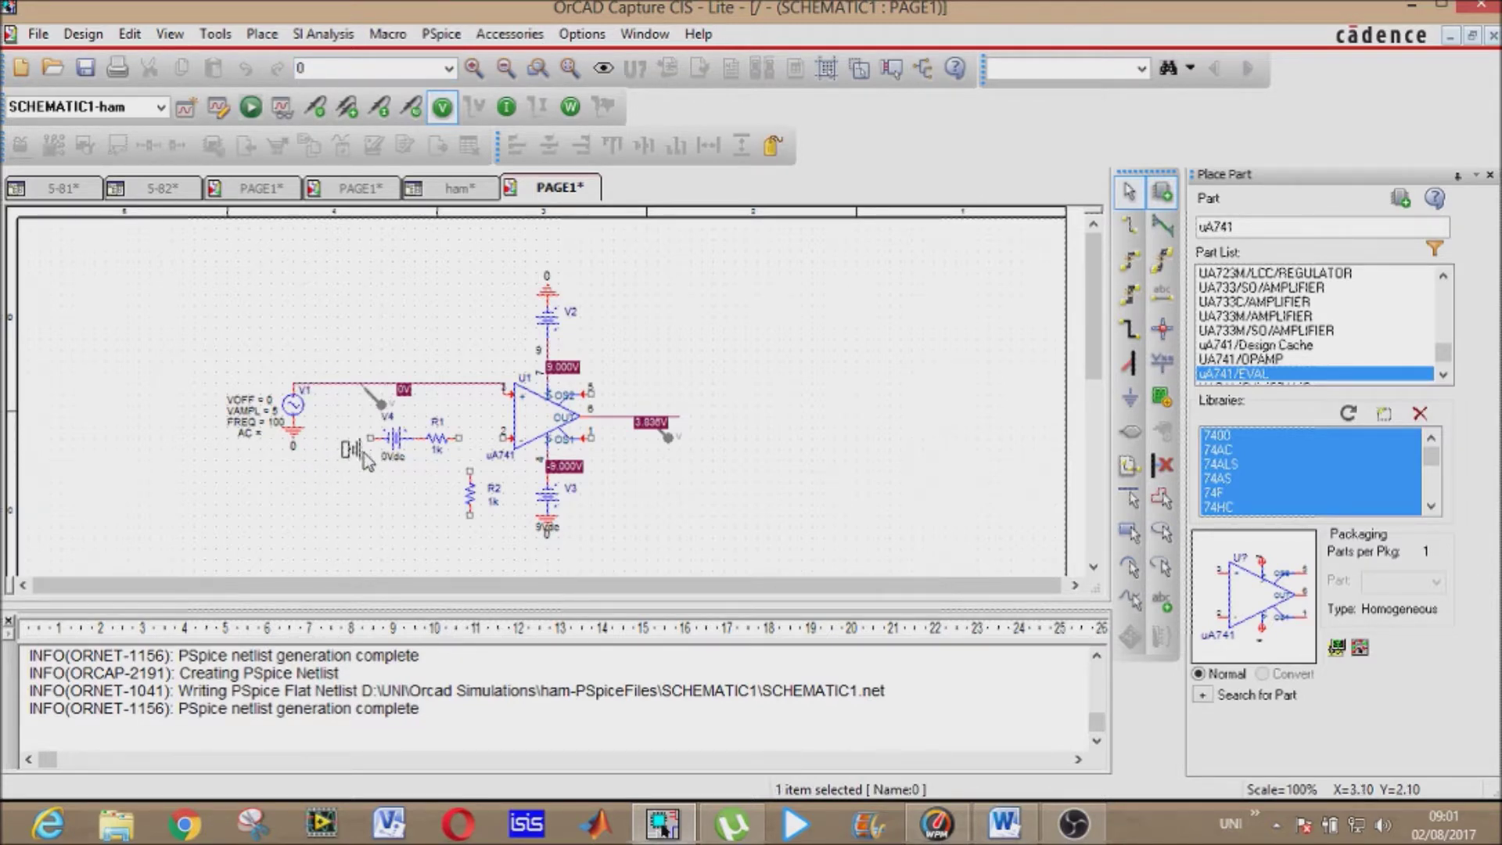
click(370, 439)
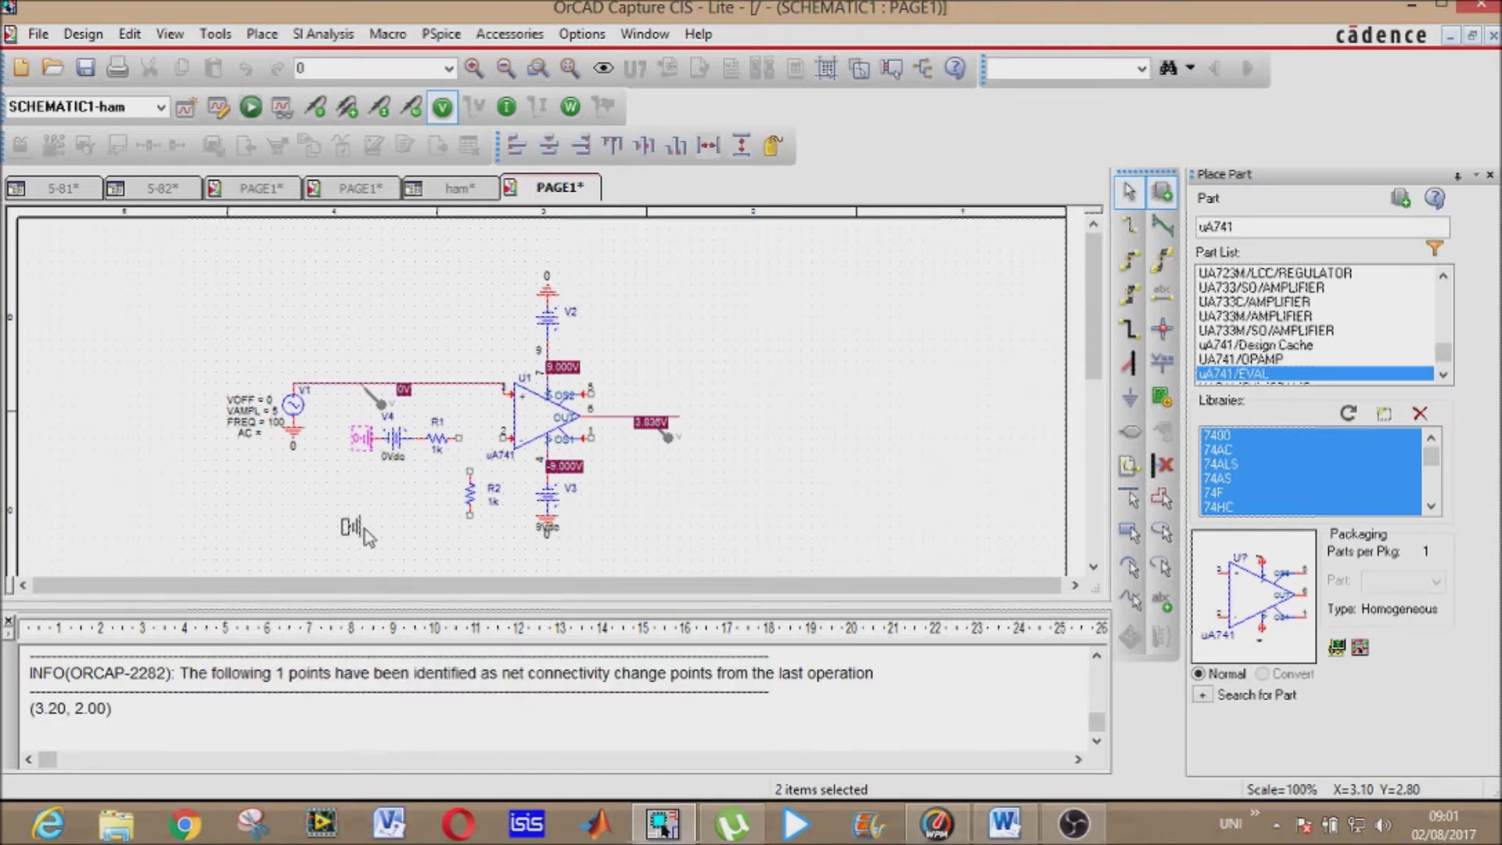
key(Escape)
- Wire R1's free end to U1's inverting input pin 2
click(1129, 233)
click(460, 439)
click(513, 439)
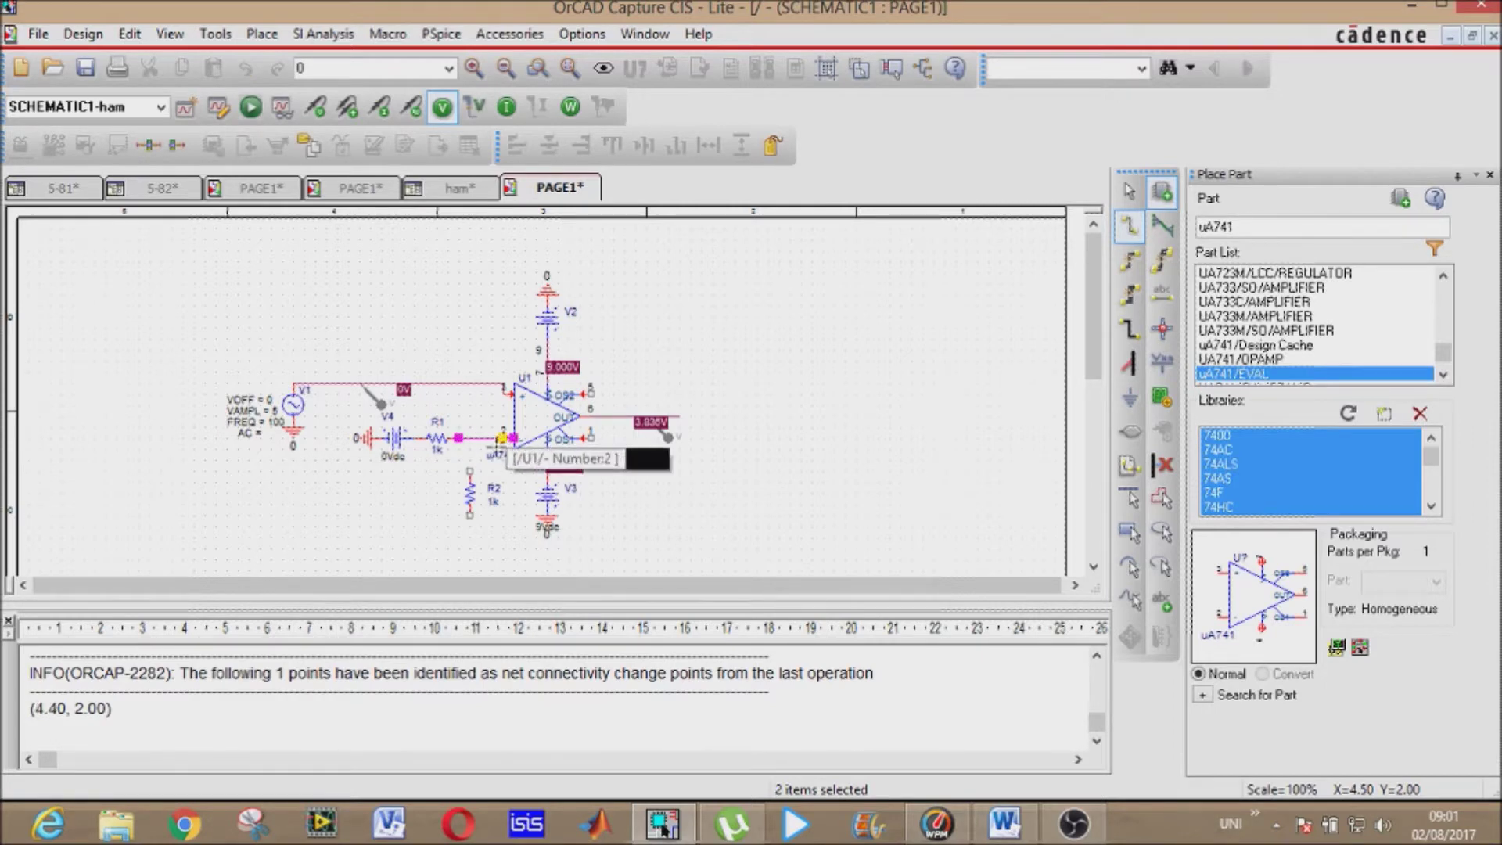
key(Escape)
- Wire R2's upper end to the wire between R1 and U1, and copy V1's ground symbol to R2's lower end
click(1131, 224)
click(469, 469)
click(470, 438)
key(Escape)
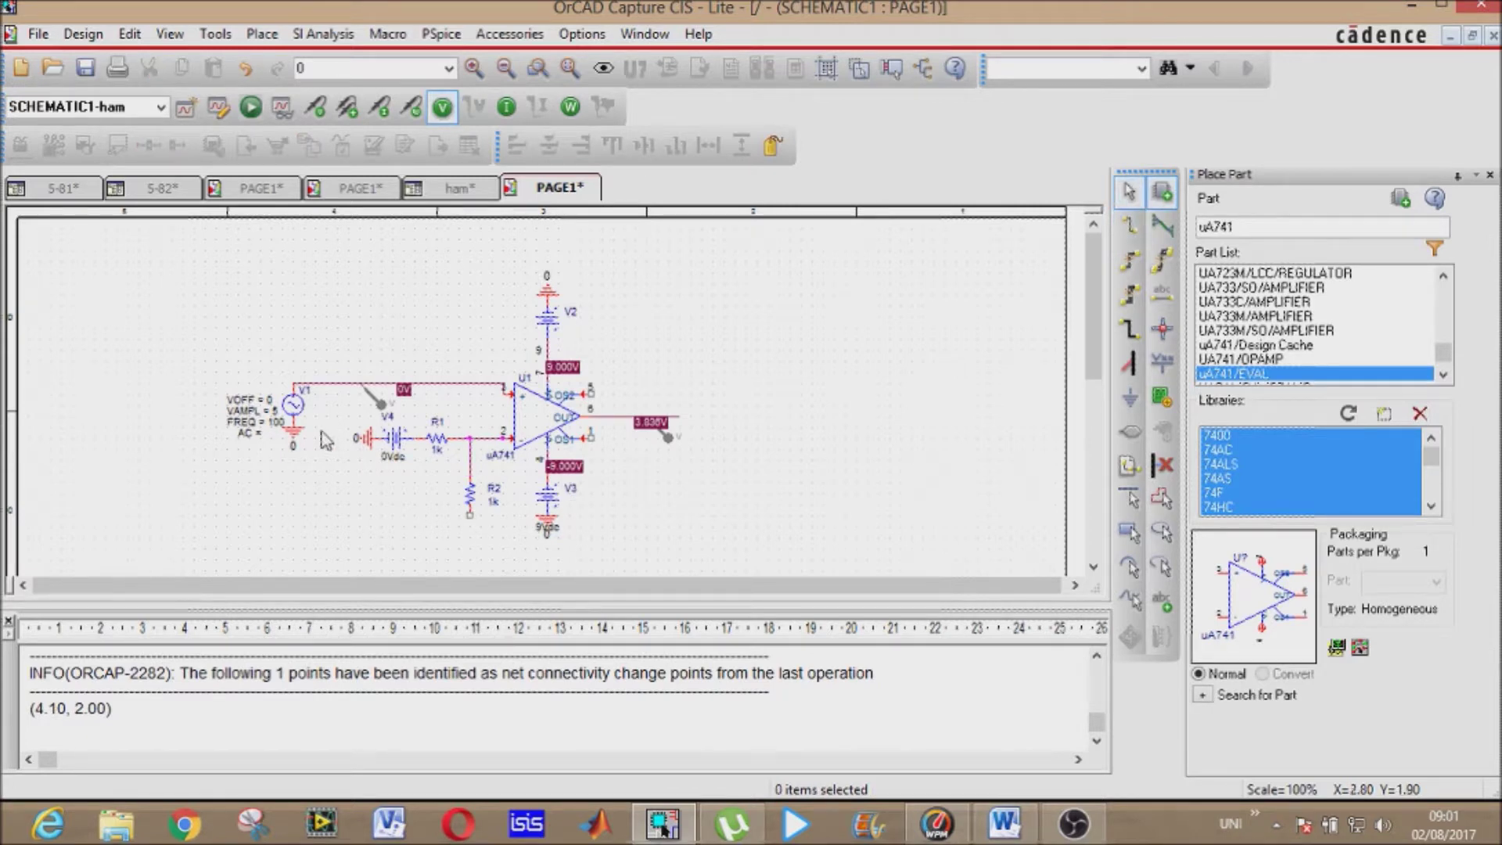
click(297, 440)
drag(296, 440, 469, 518)
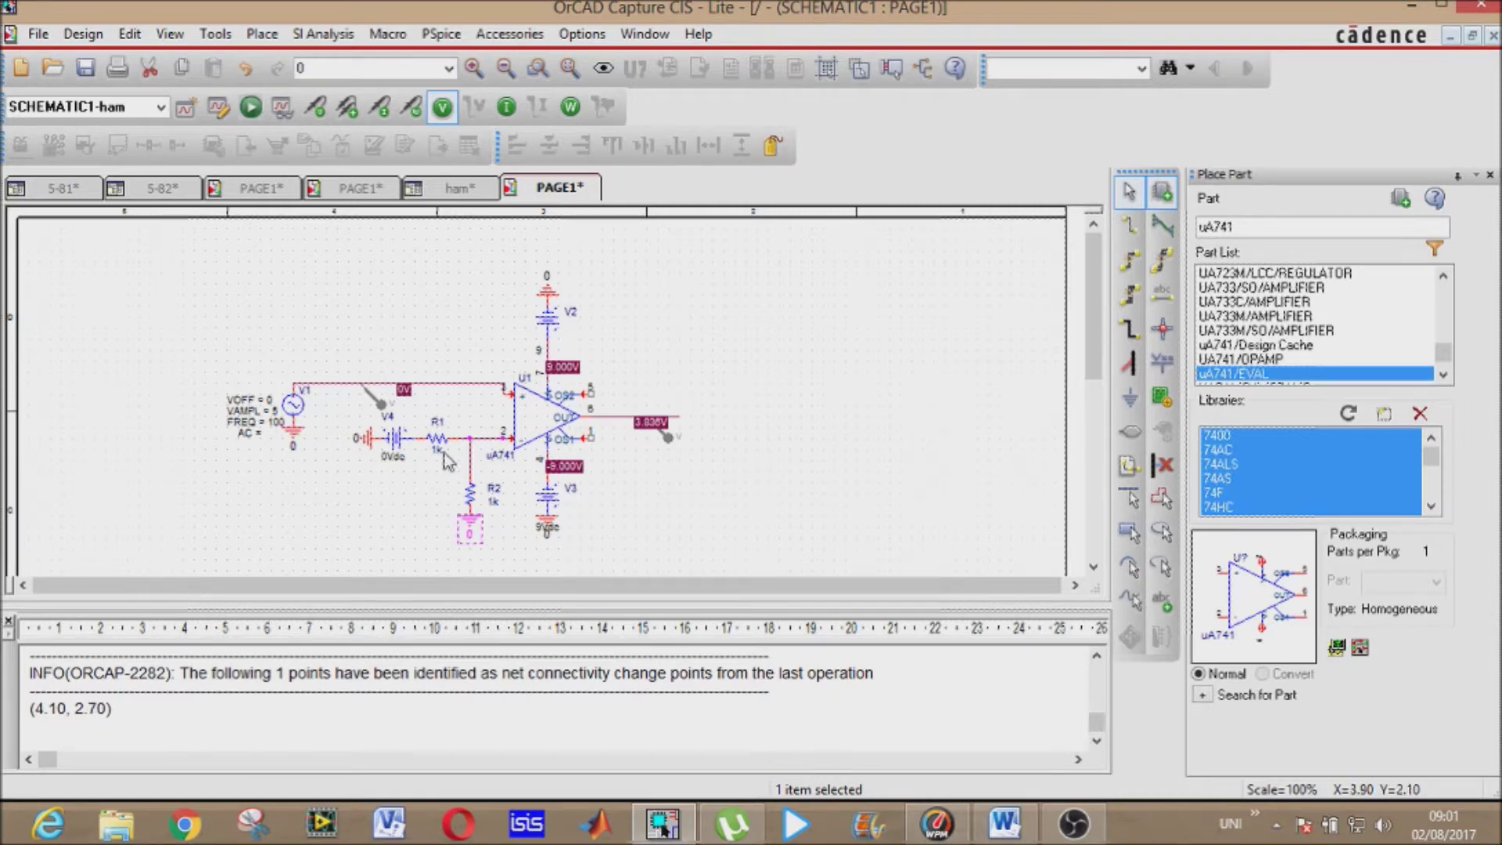
- Set the DC value of the reference source V4 to 12
double_click(386, 458)
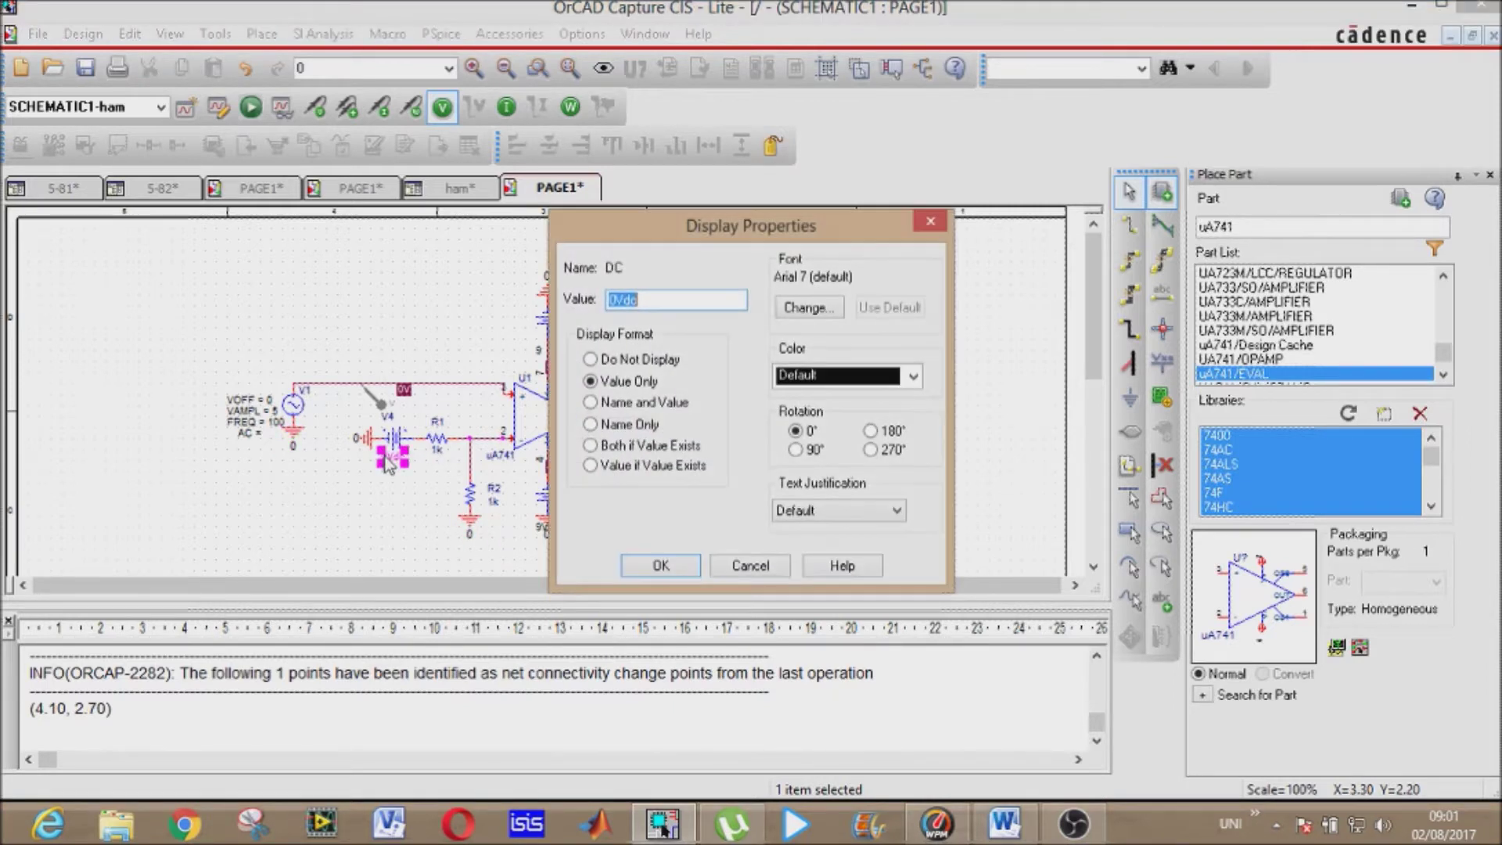
text(12)
key(Return)
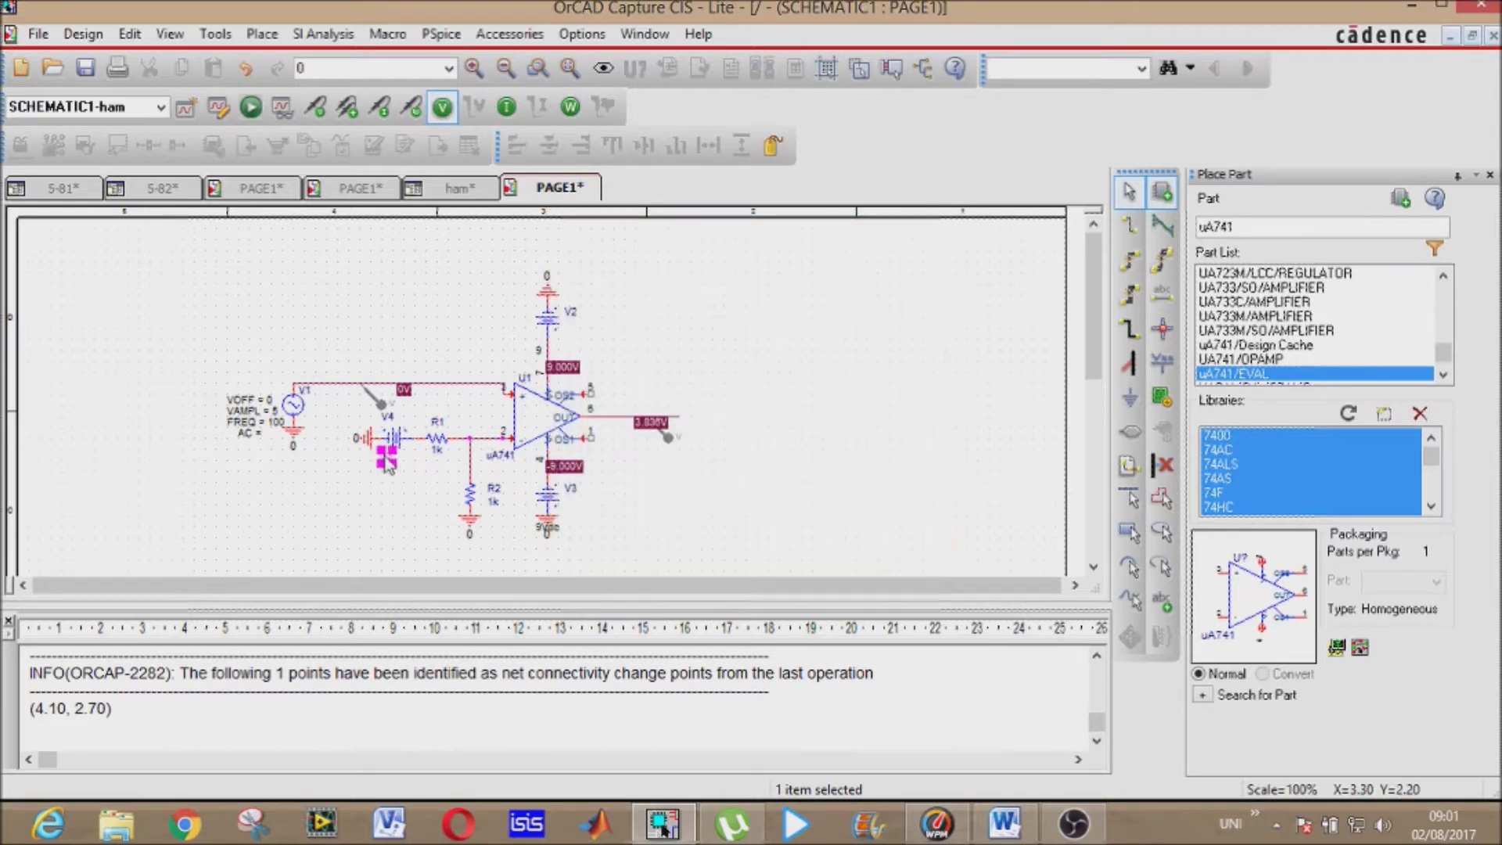
click(354, 543)
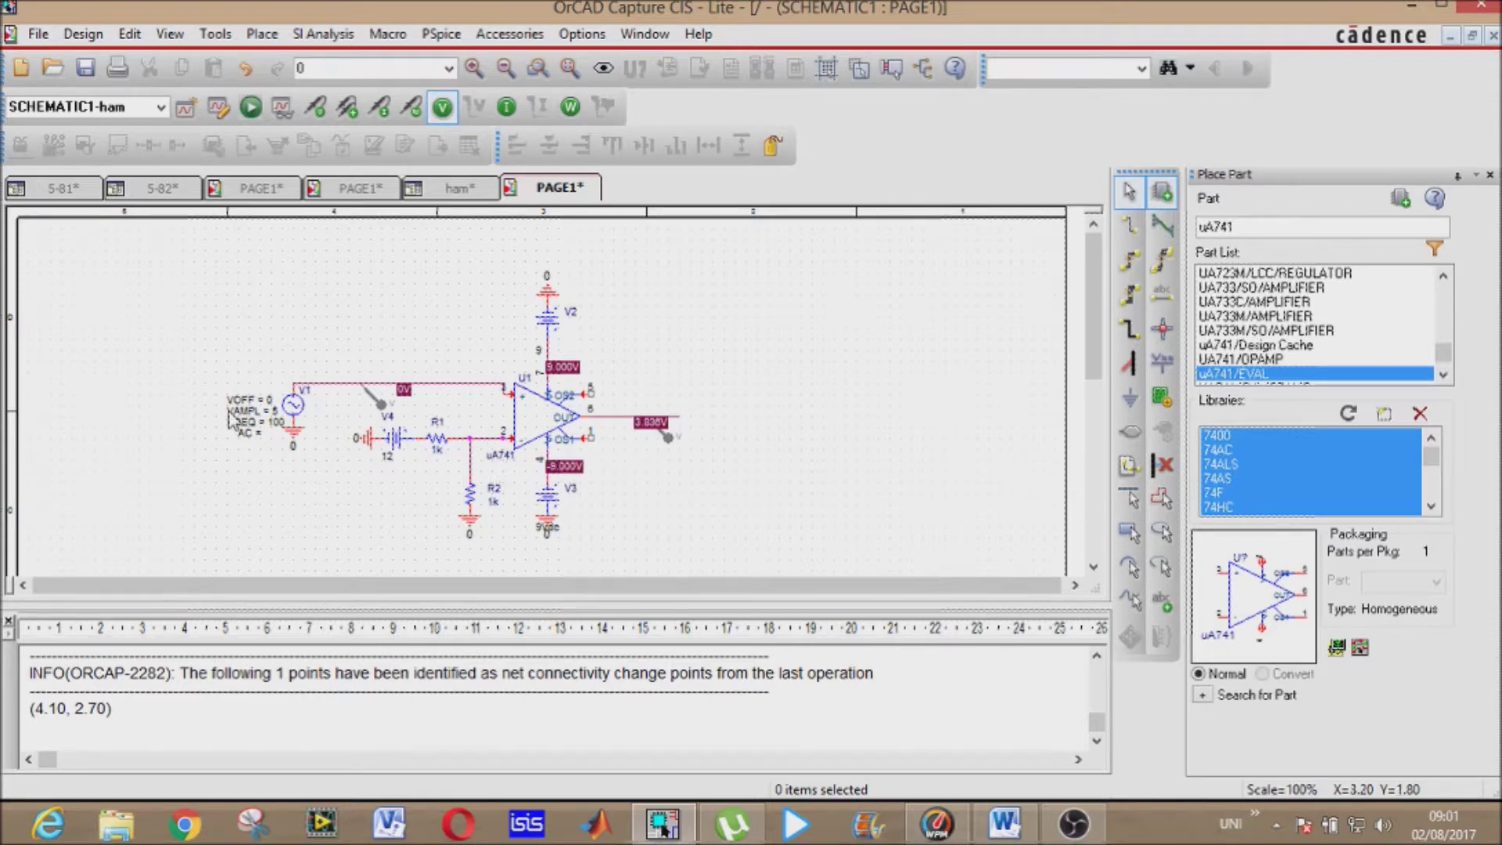
- Set the amplitude VAMPL of the sine source V1 to 10
double_click(276, 416)
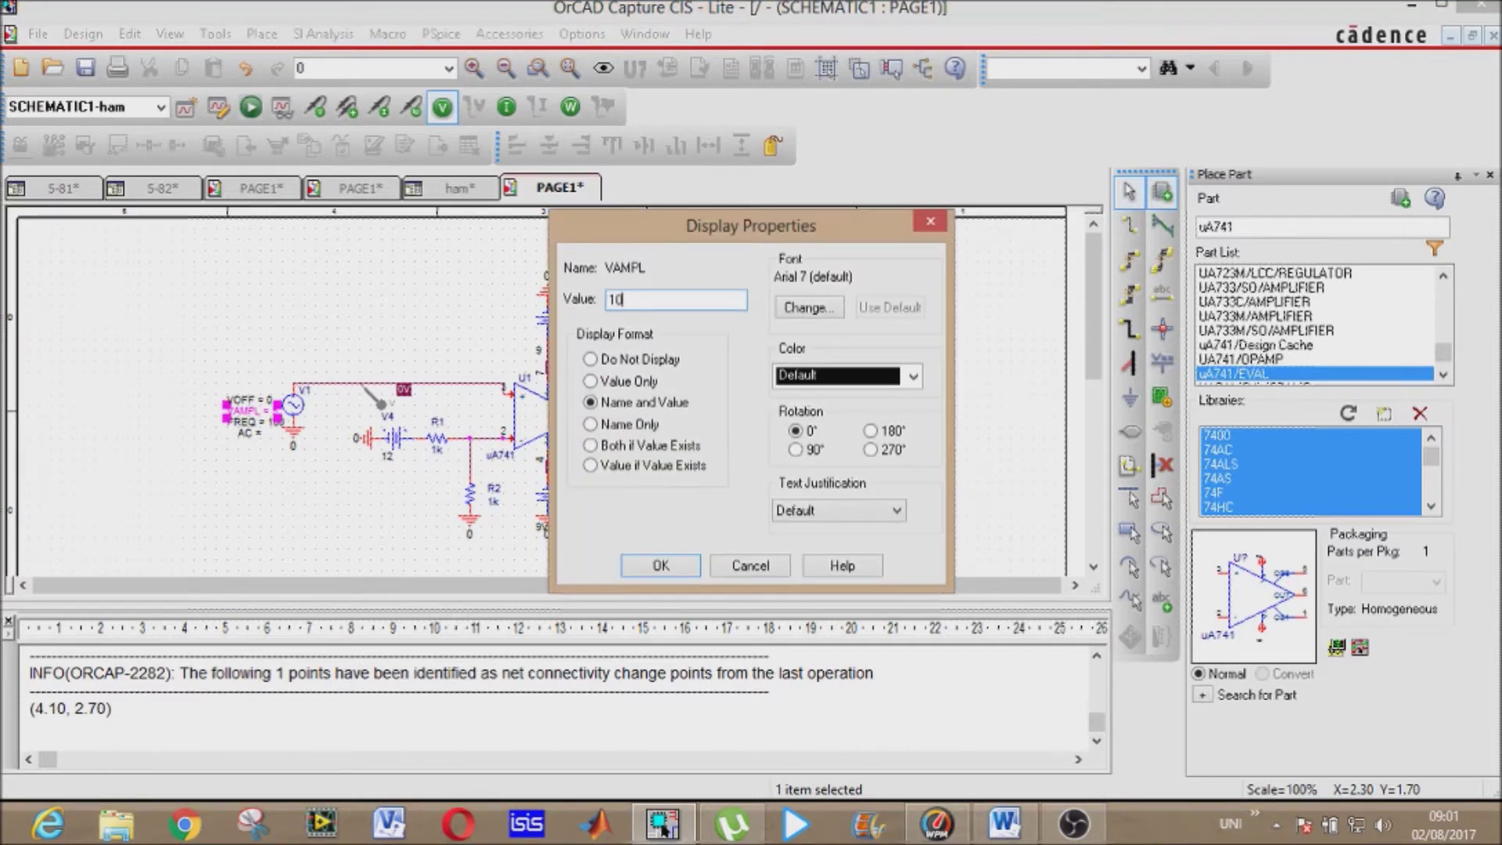
text(10)
key(Return)
click(401, 348)
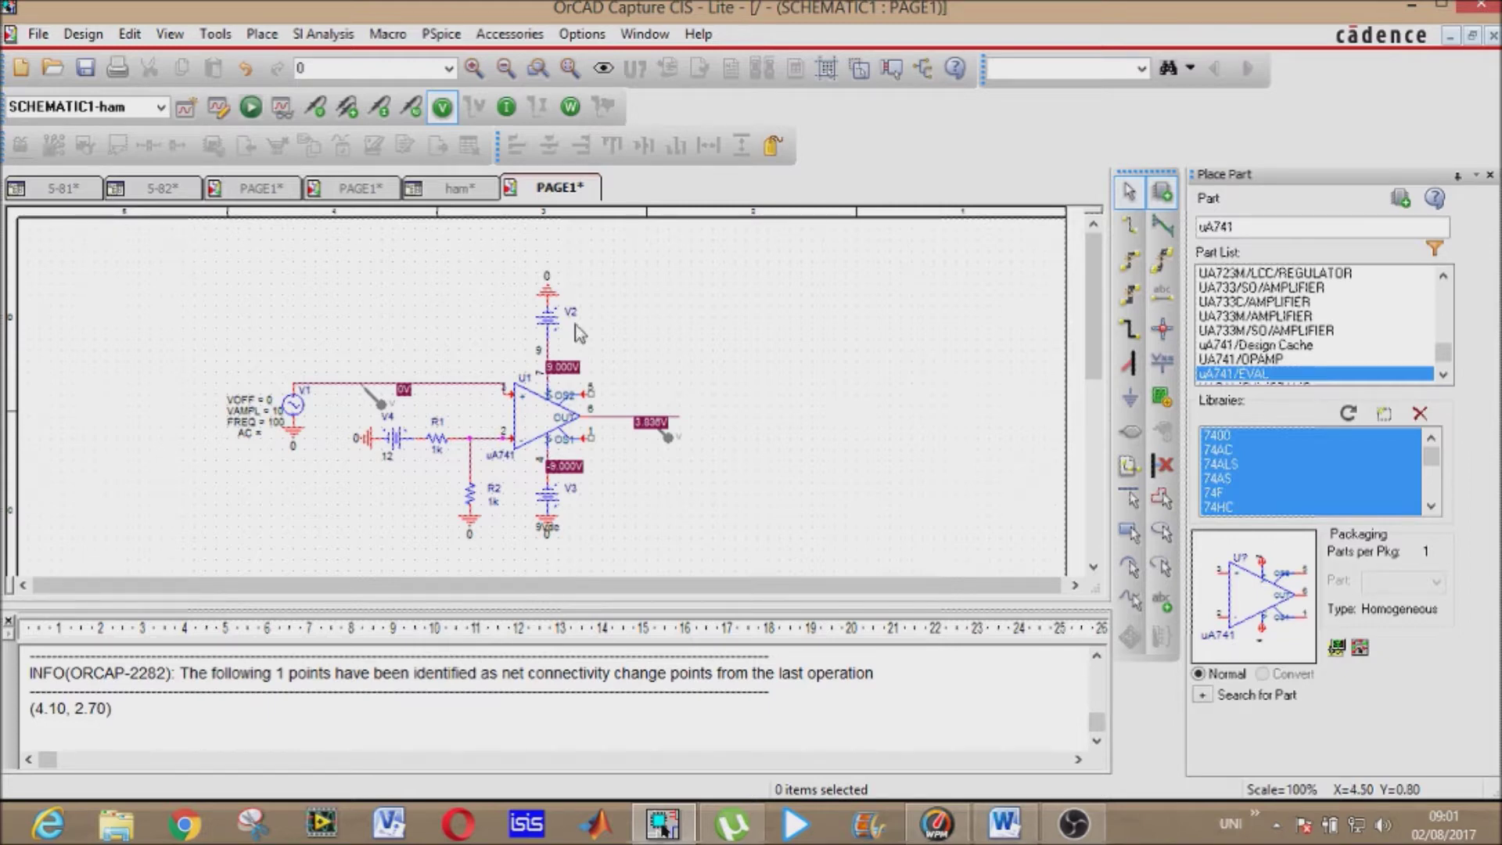
- Set the DC value of the supply source V2 to 12
double_click(539, 352)
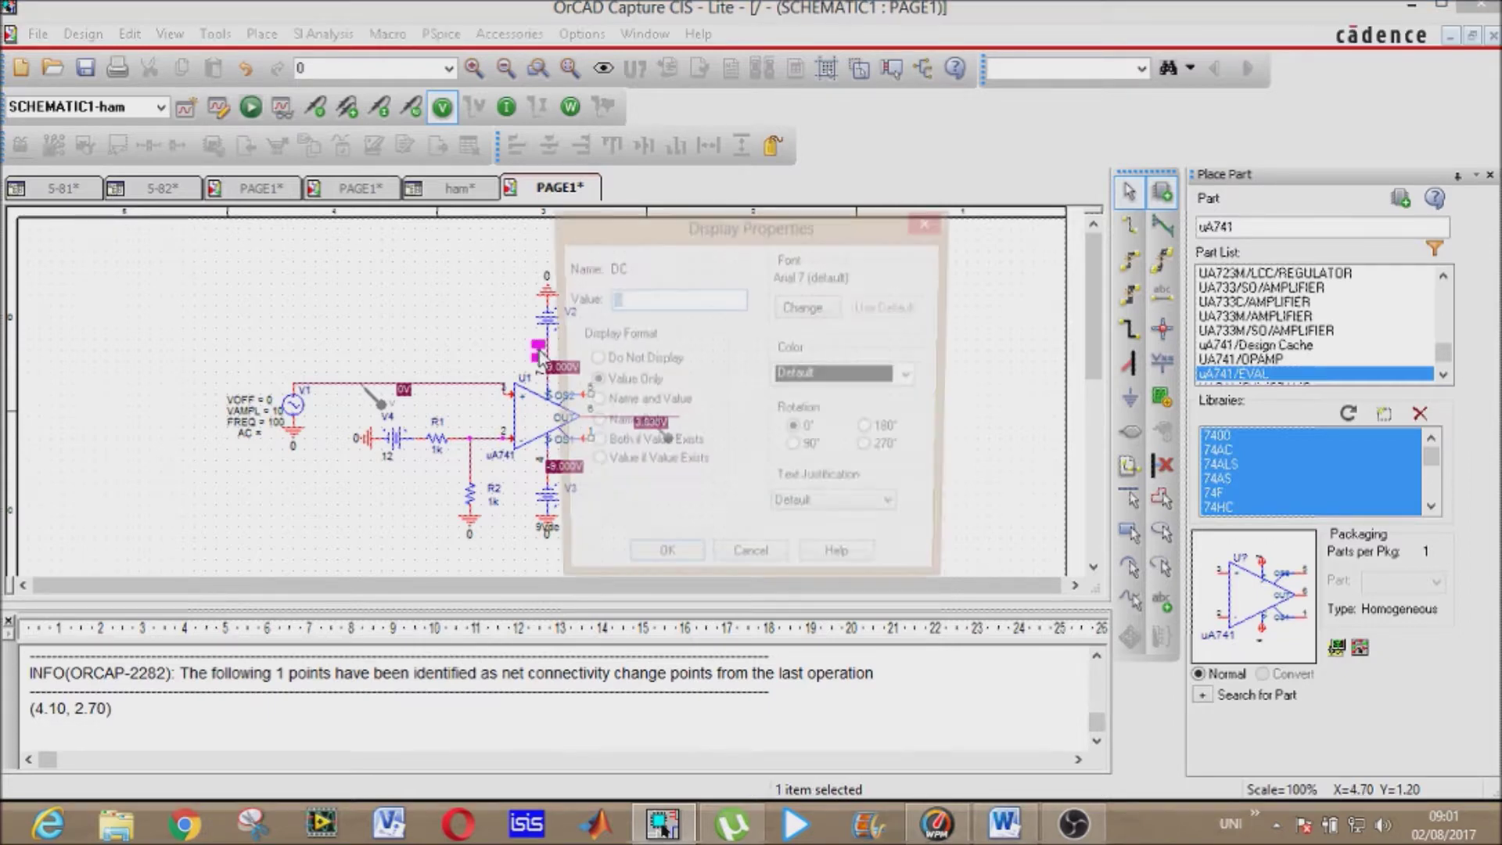
click(661, 565)
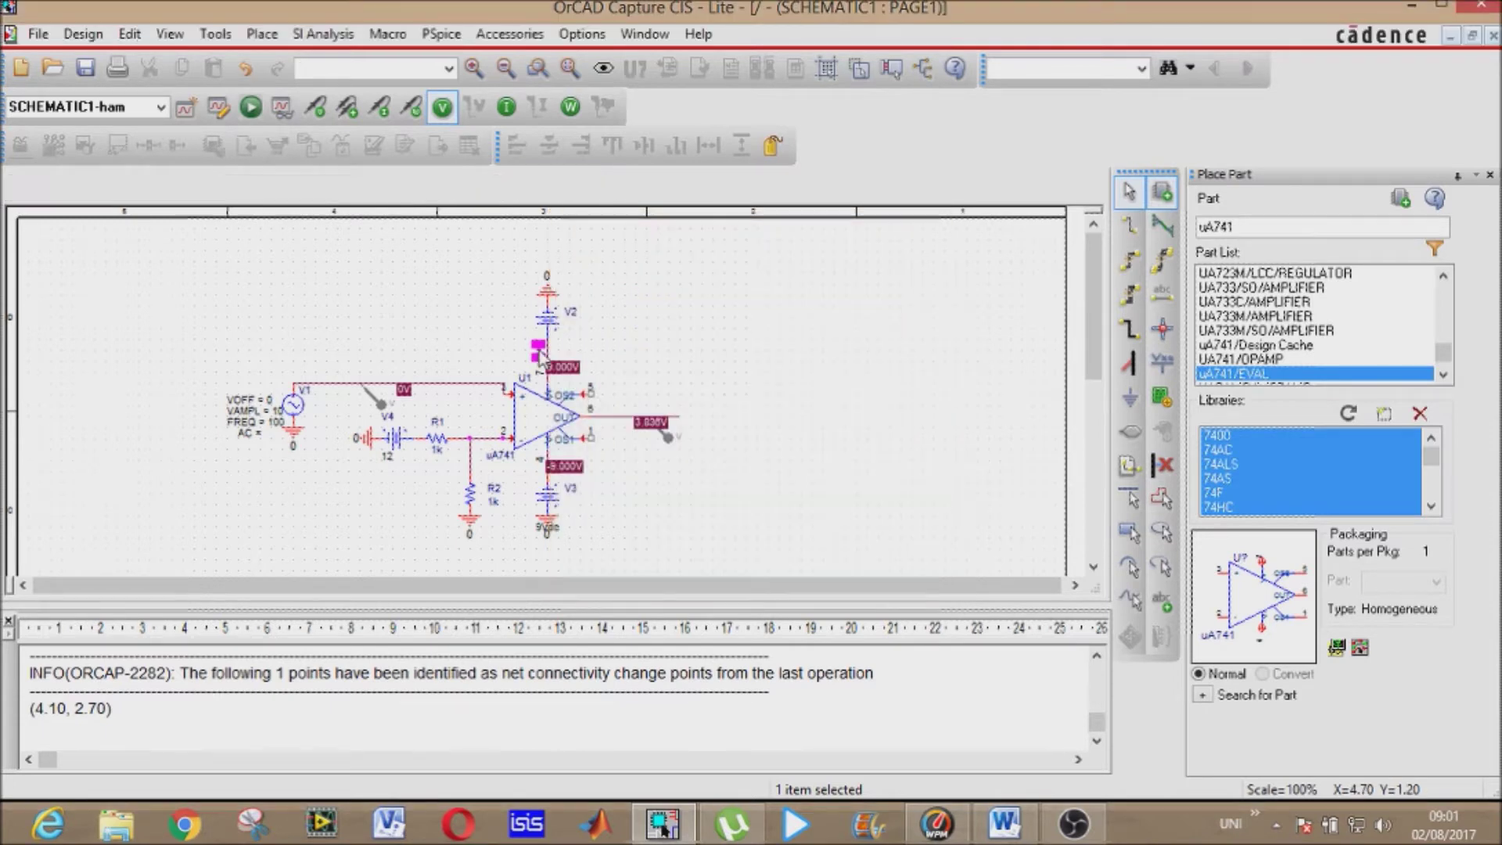
double_click(542, 529)
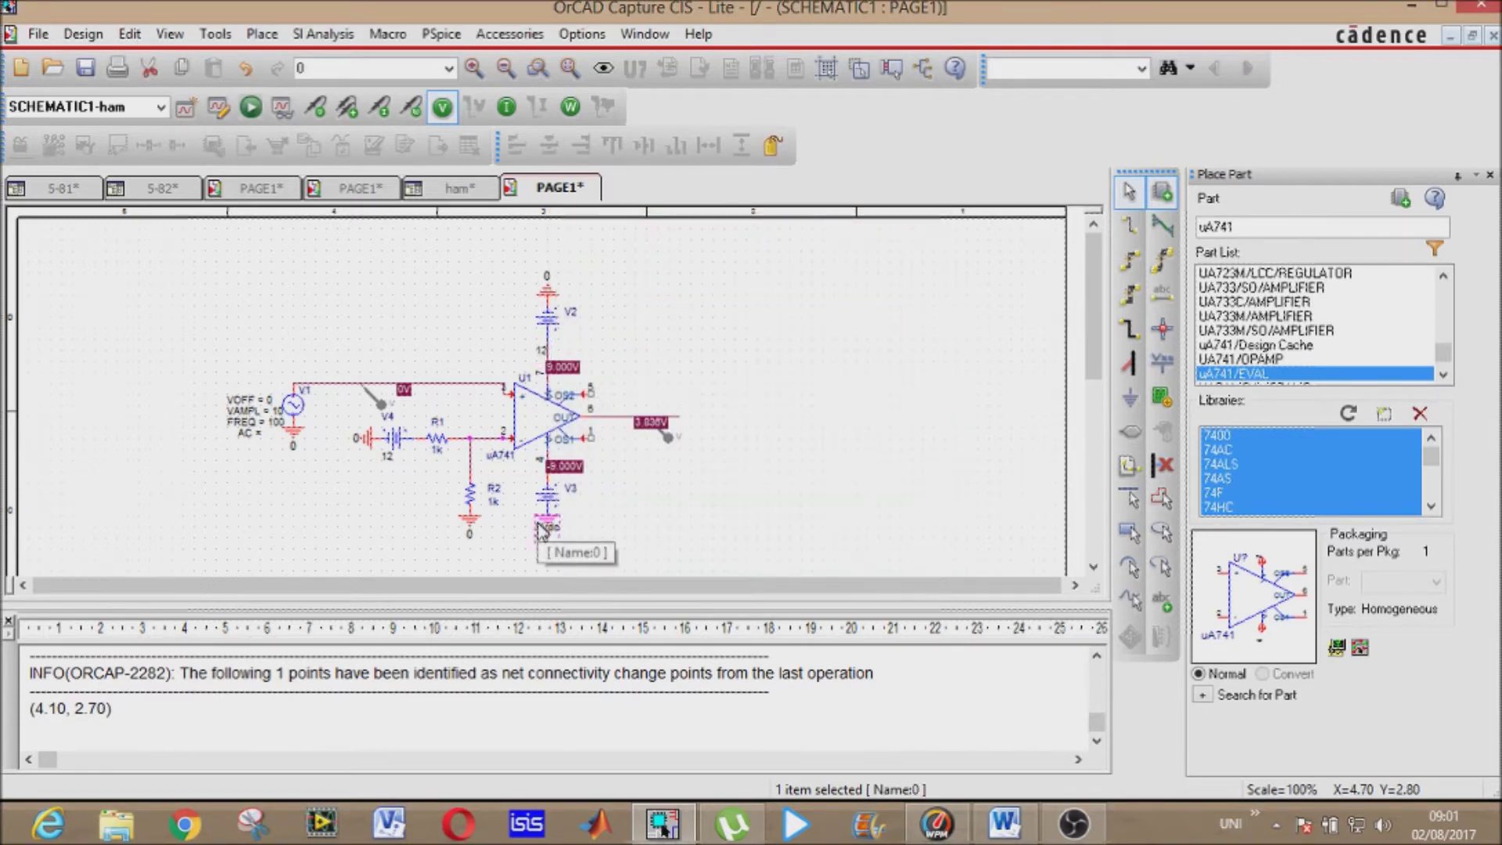
click(538, 185)
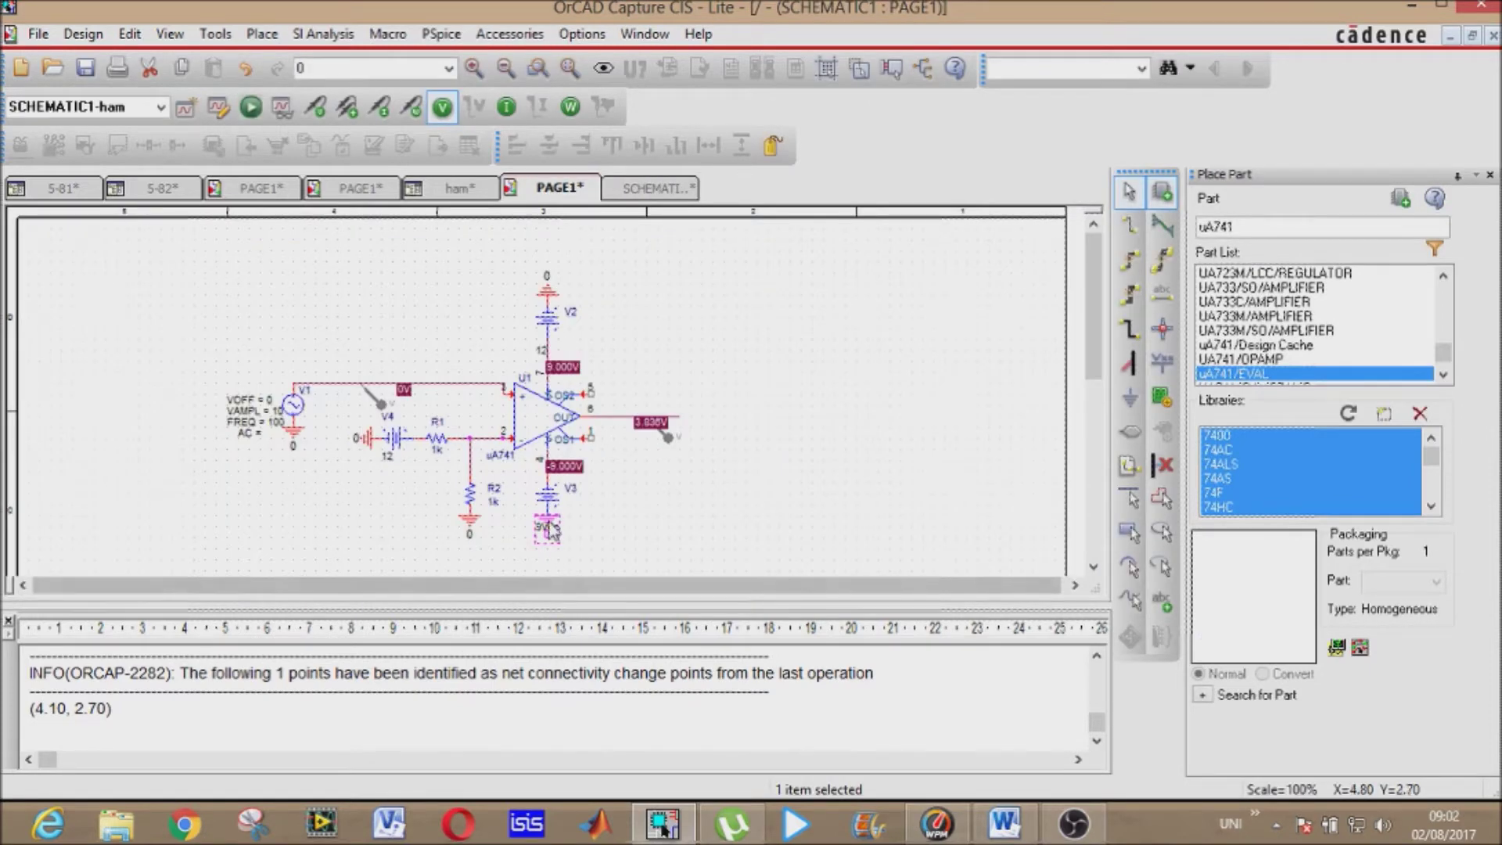
- Move V3's DC value label beside the source and set it to 12Vdc
drag(546, 536, 514, 505)
double_click(515, 505)
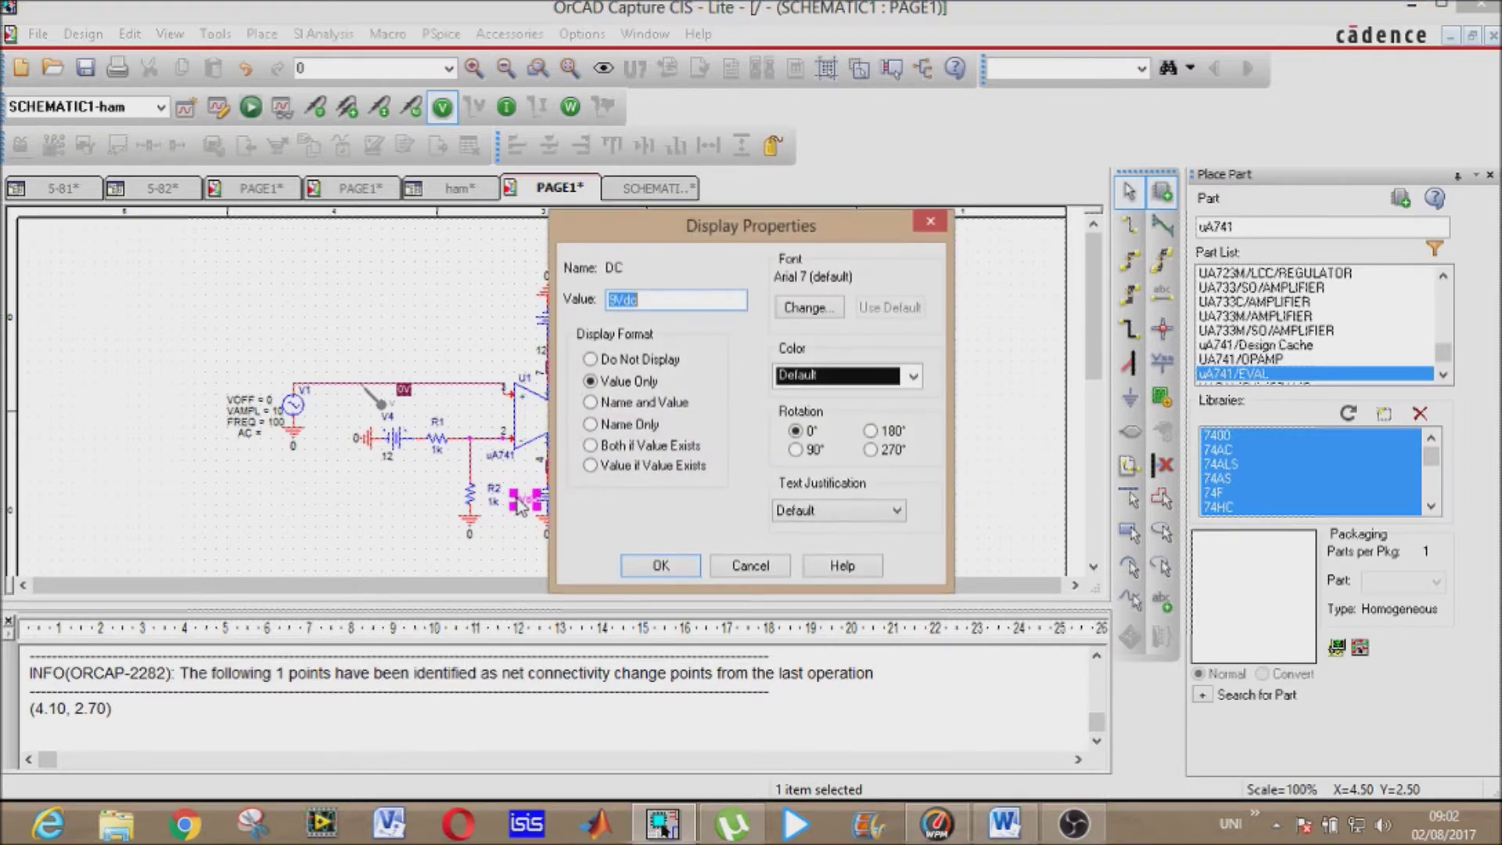
text(12)
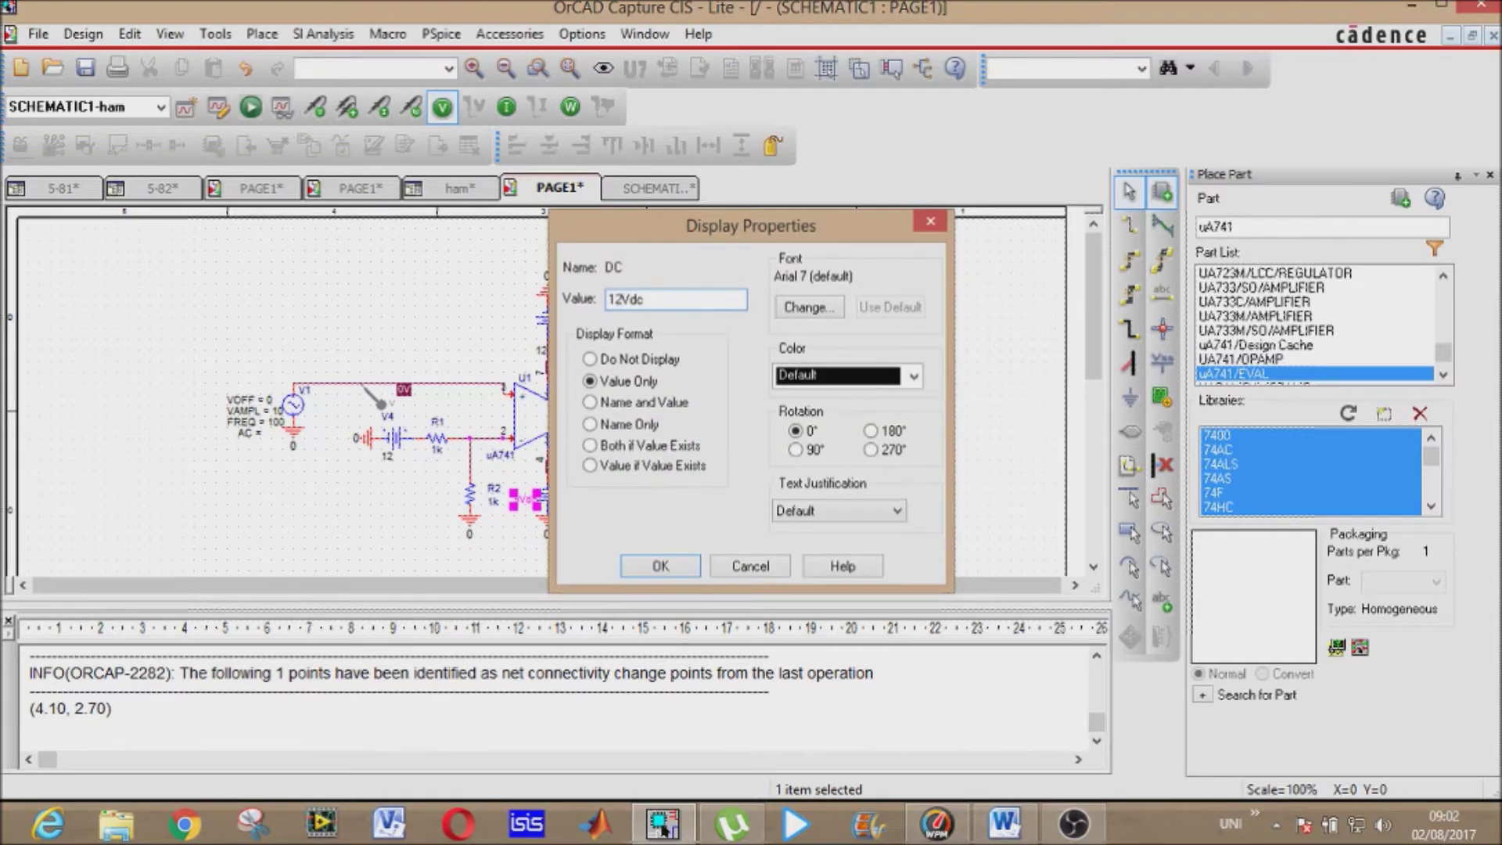
key(Return)
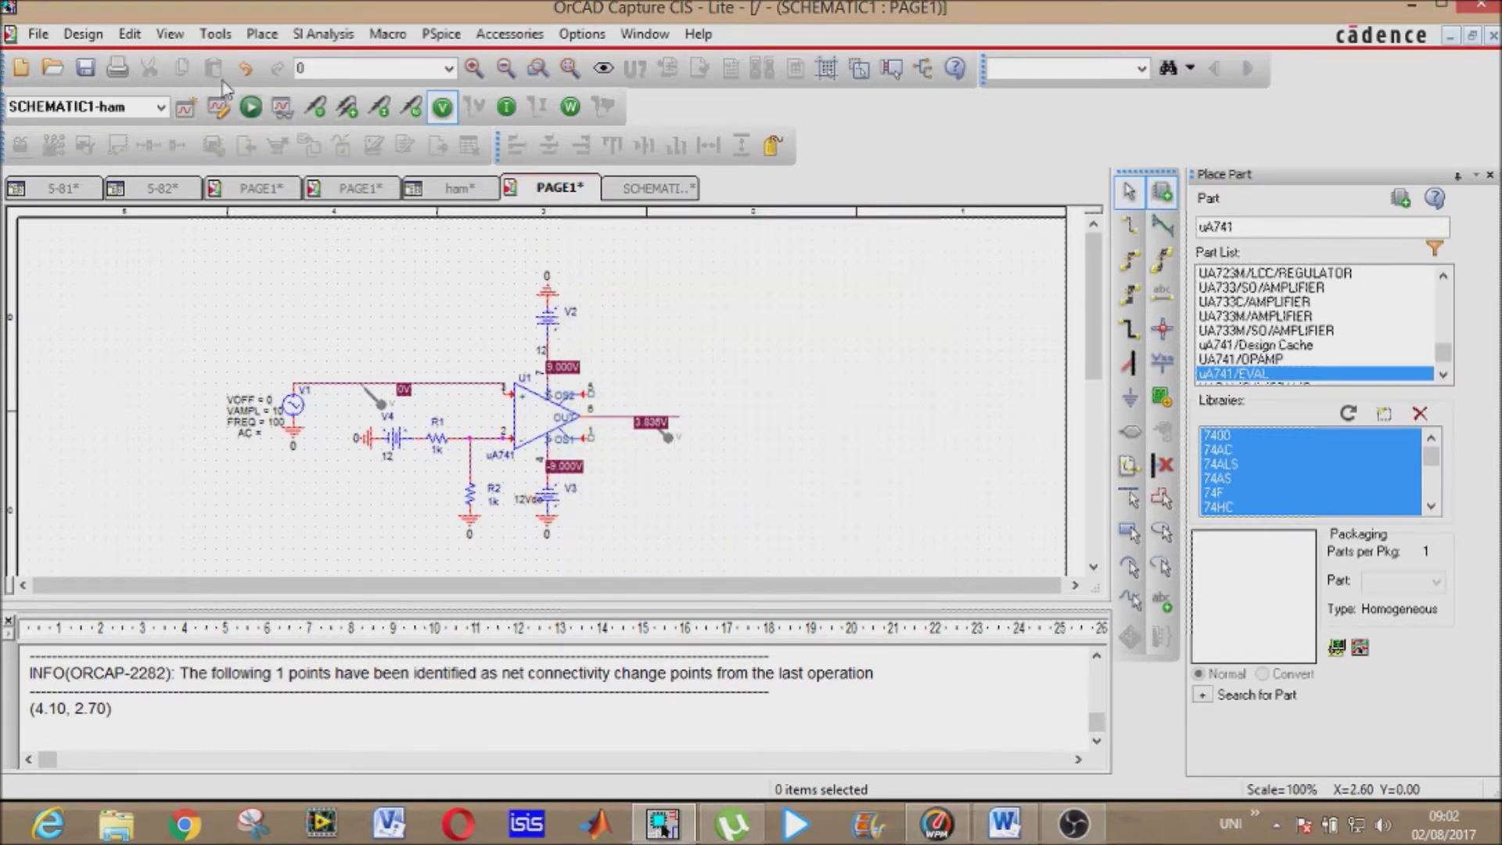
- Run the PSpice simulation of the ham profile, view the input and output waveforms, and close the results window
click(250, 106)
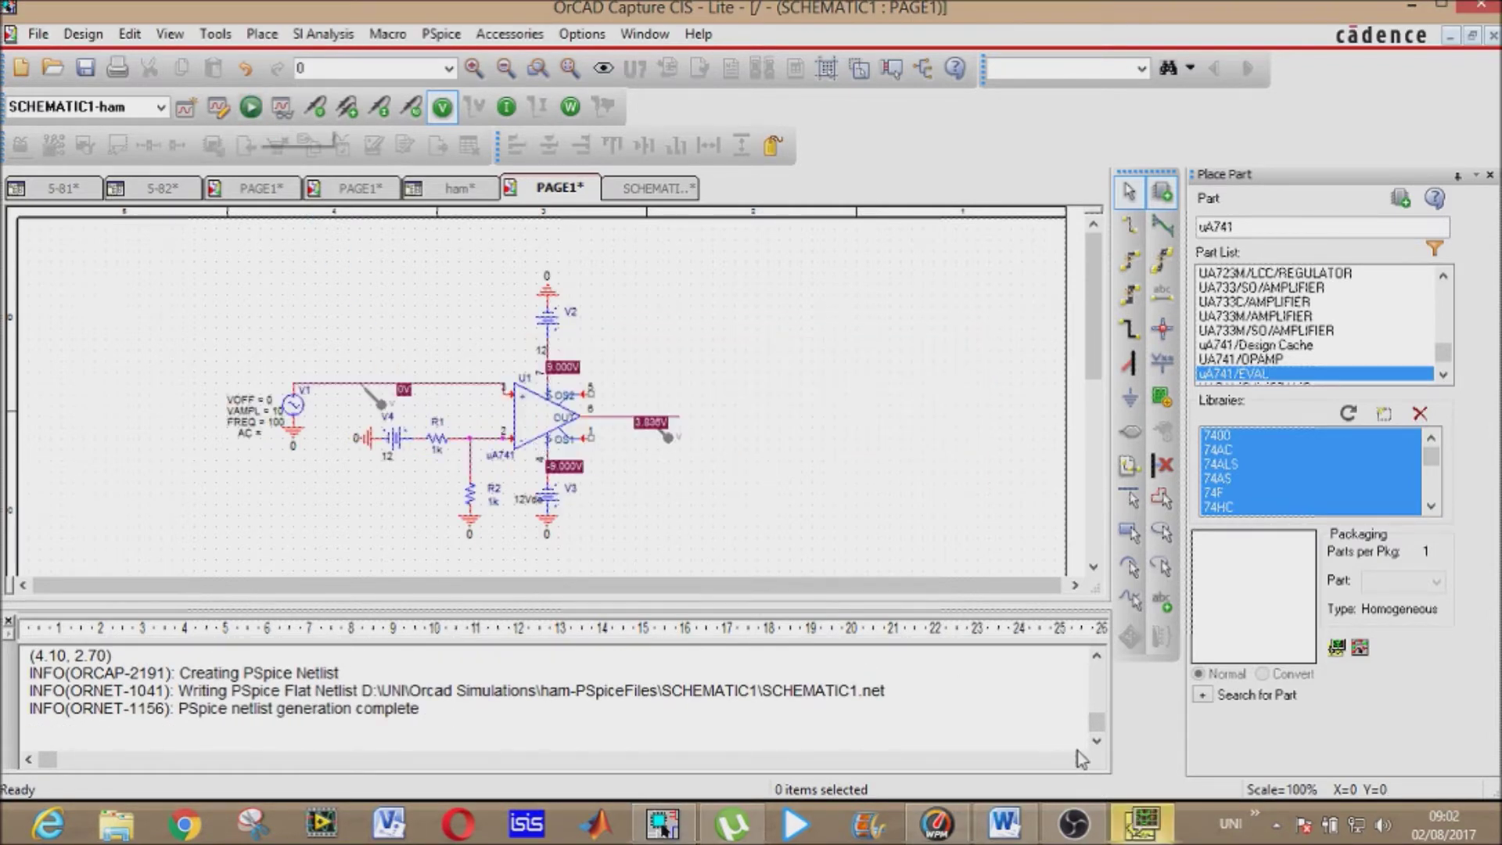
click(1135, 826)
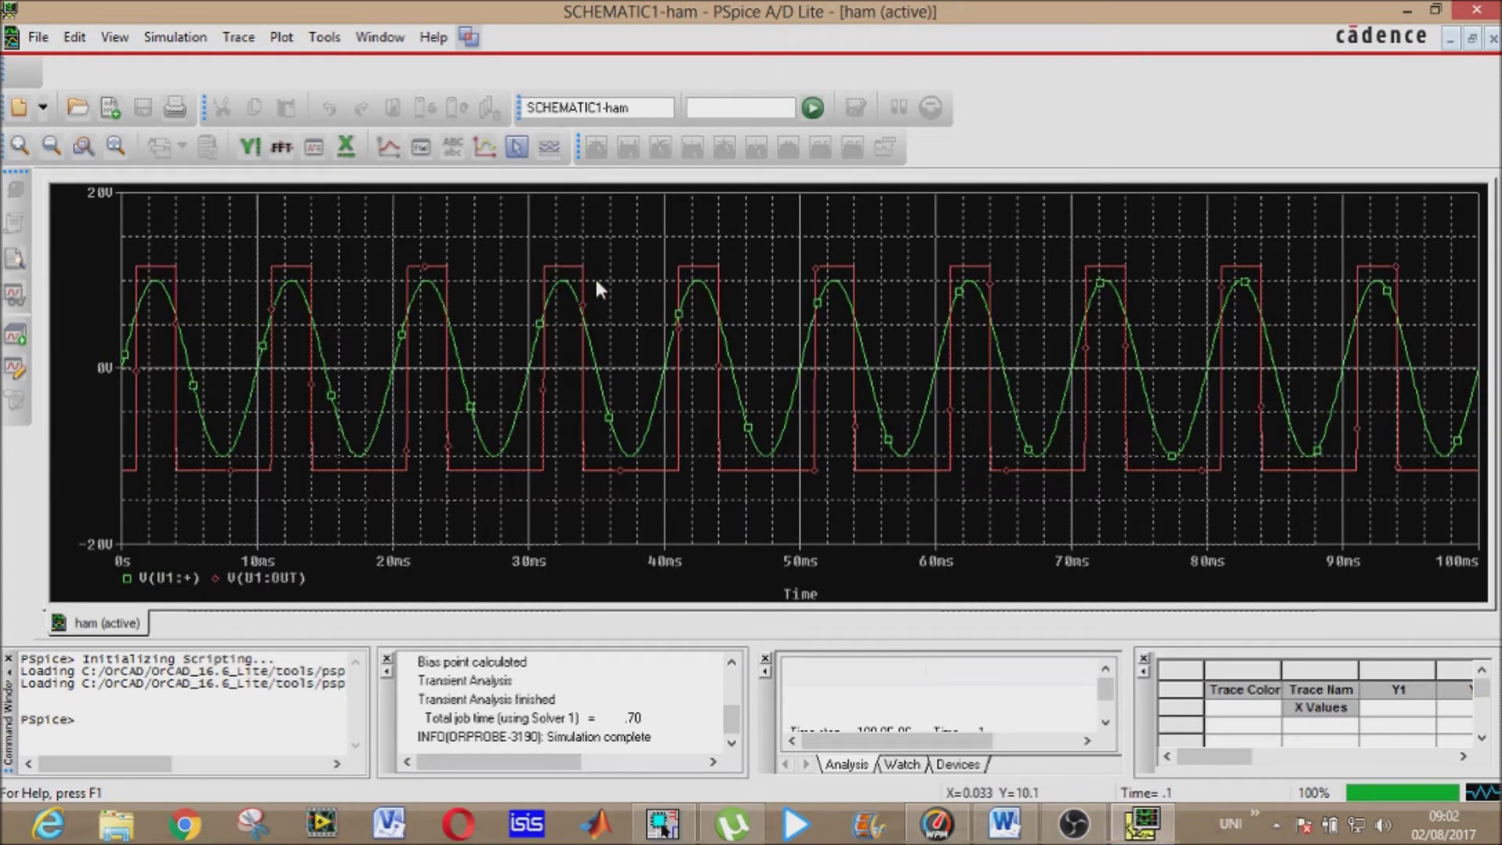
click(1477, 11)
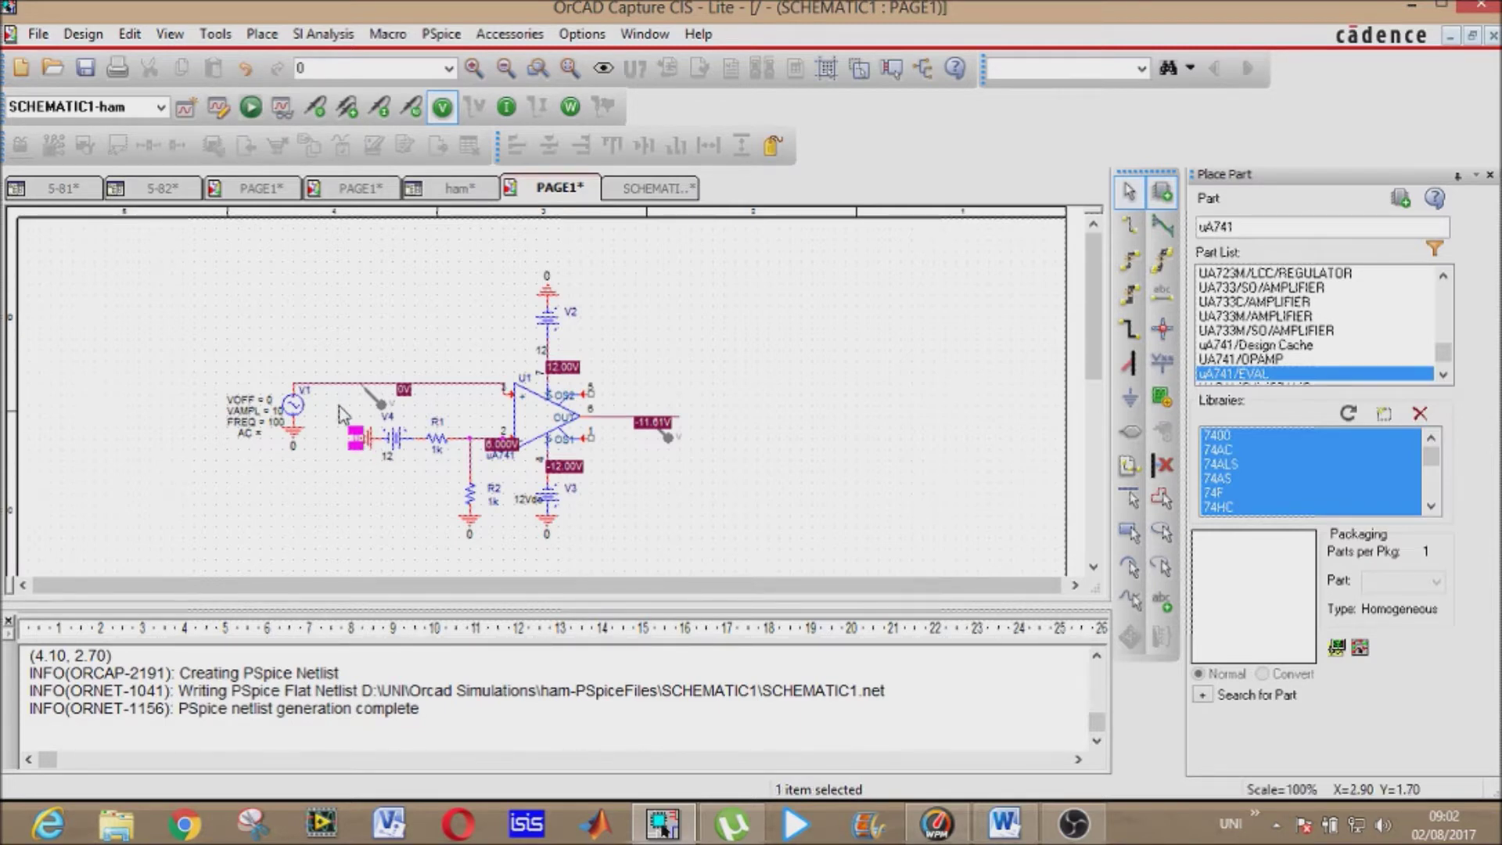
- Delete the reference divider with V4, R1, R2 and their grounds, and the wire from V1 to U1's non-inverting input
scroll(522, 581, down, 5)
scroll(523, 581, up, 5)
drag(338, 405, 495, 543)
key(Delete)
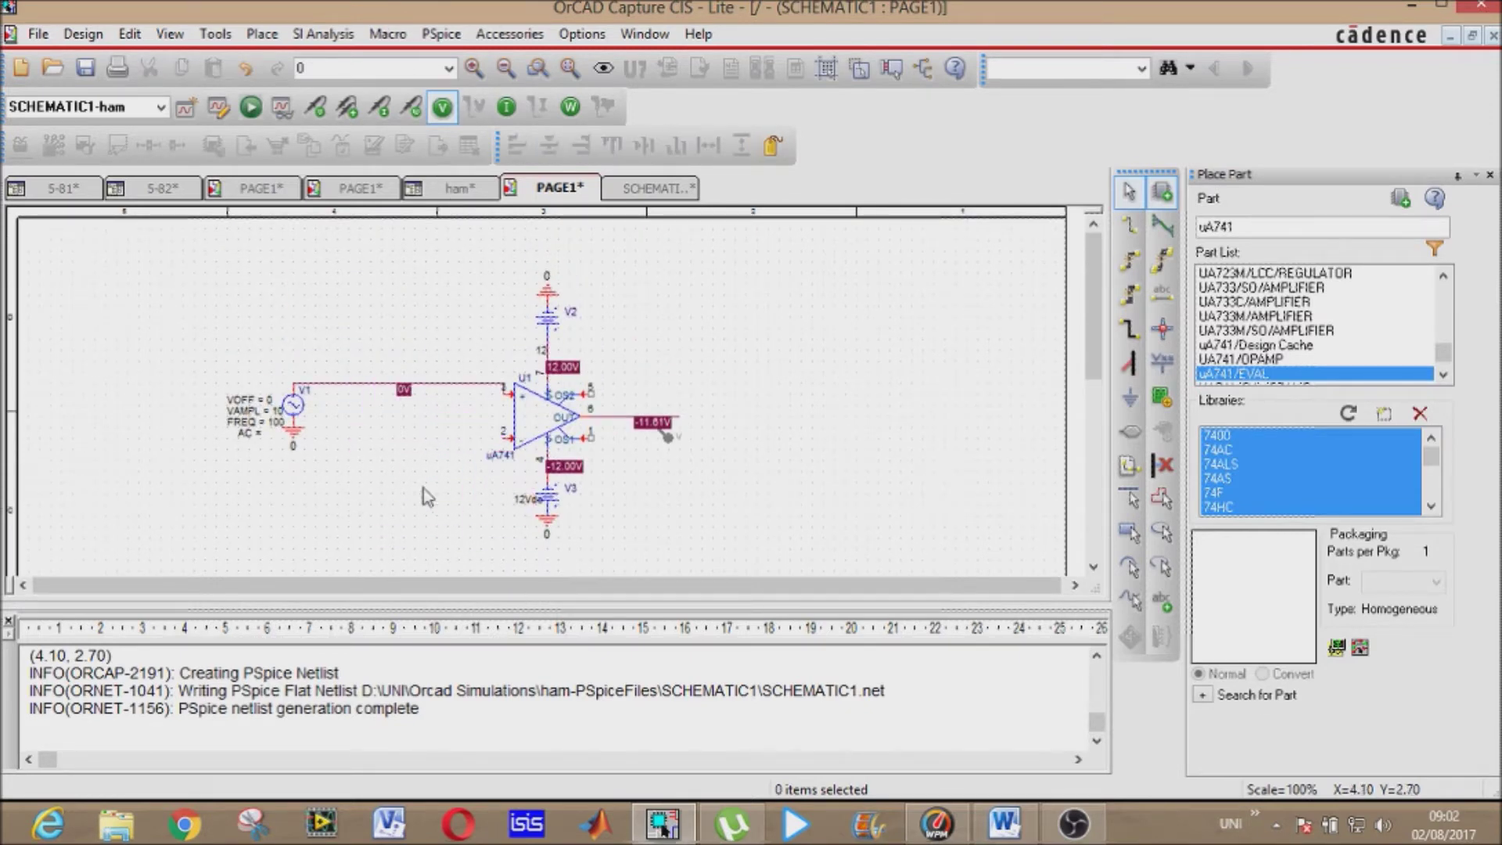
click(473, 385)
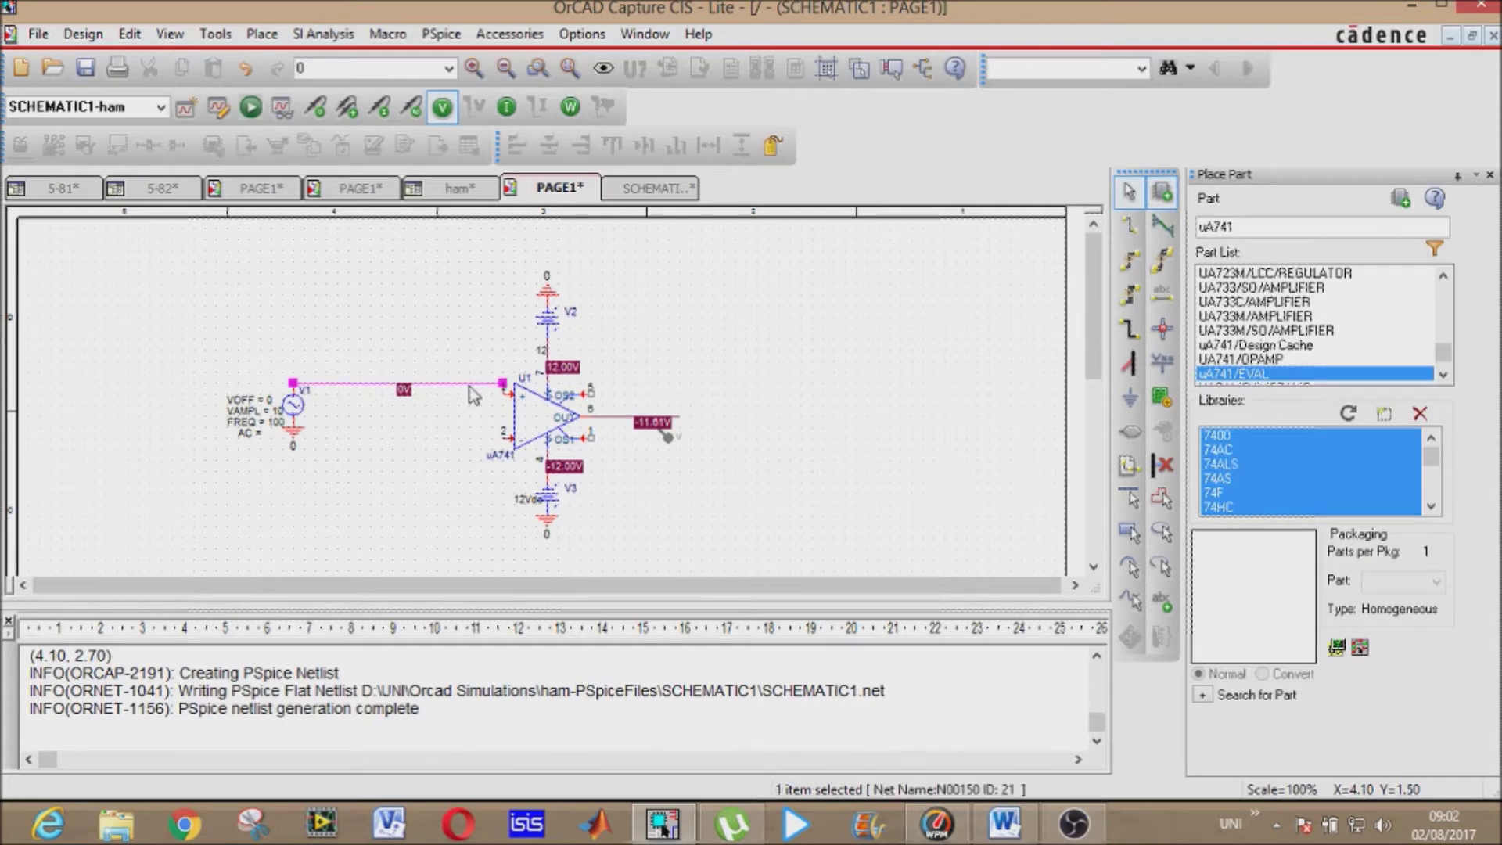
key(Delete)
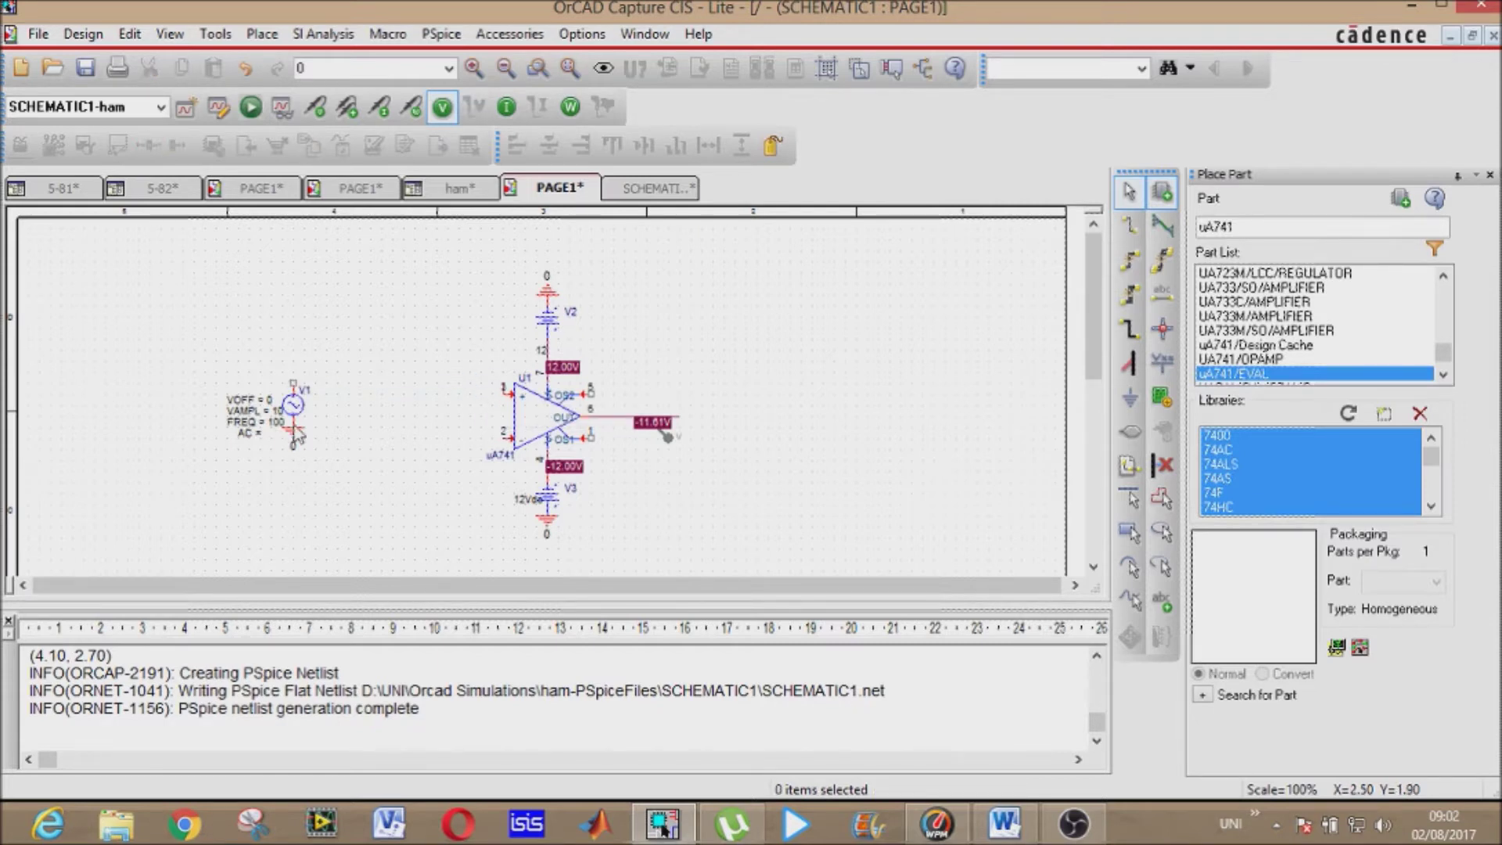
- Move V1 and its ground symbol closer to U1, and wire V1's upper end to U1's inverting input, pin 2
drag(296, 407, 416, 450)
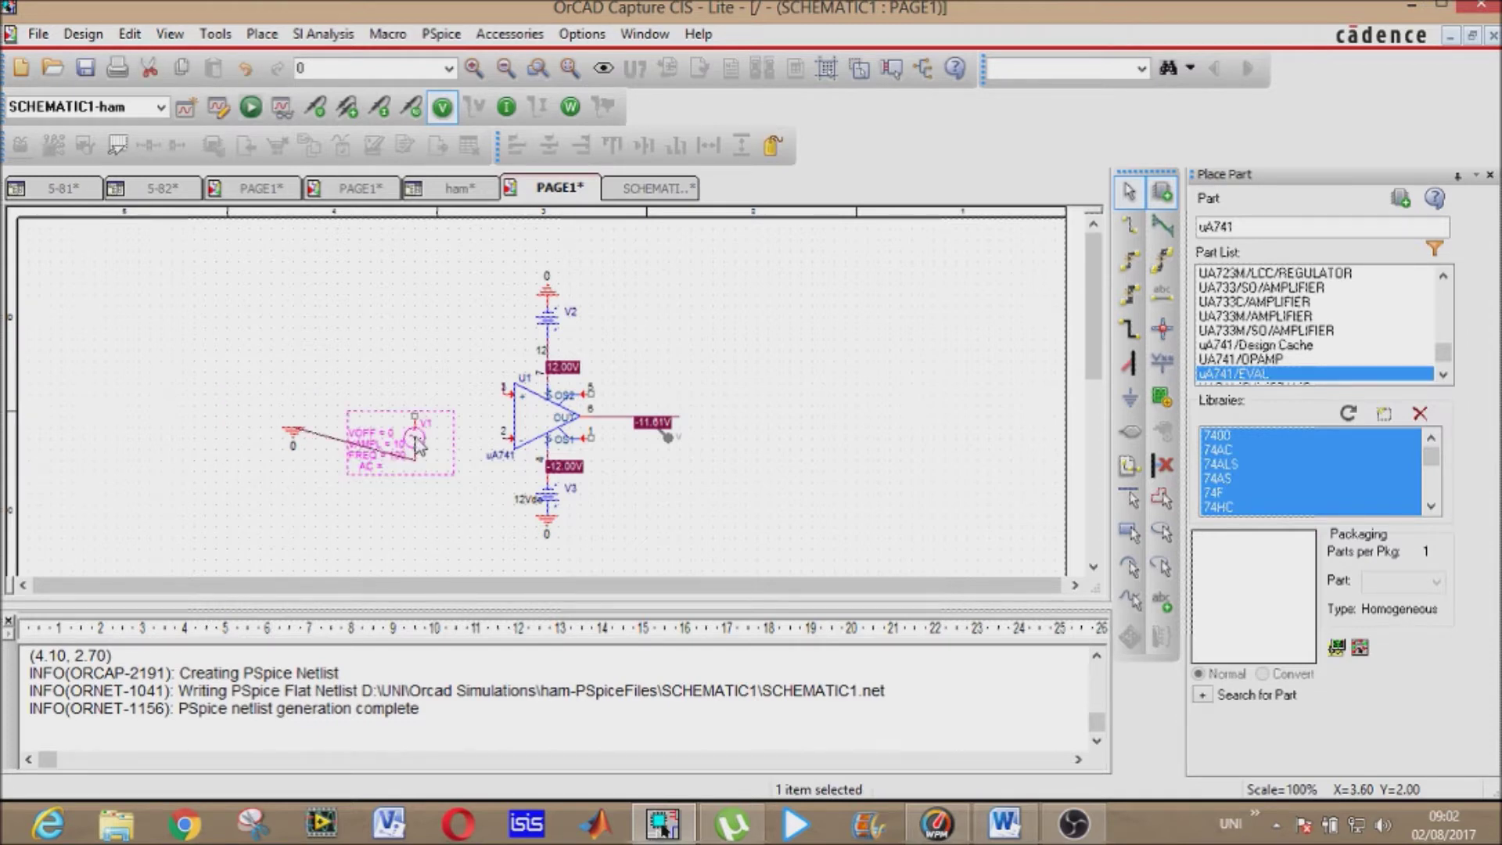
drag(291, 435, 420, 491)
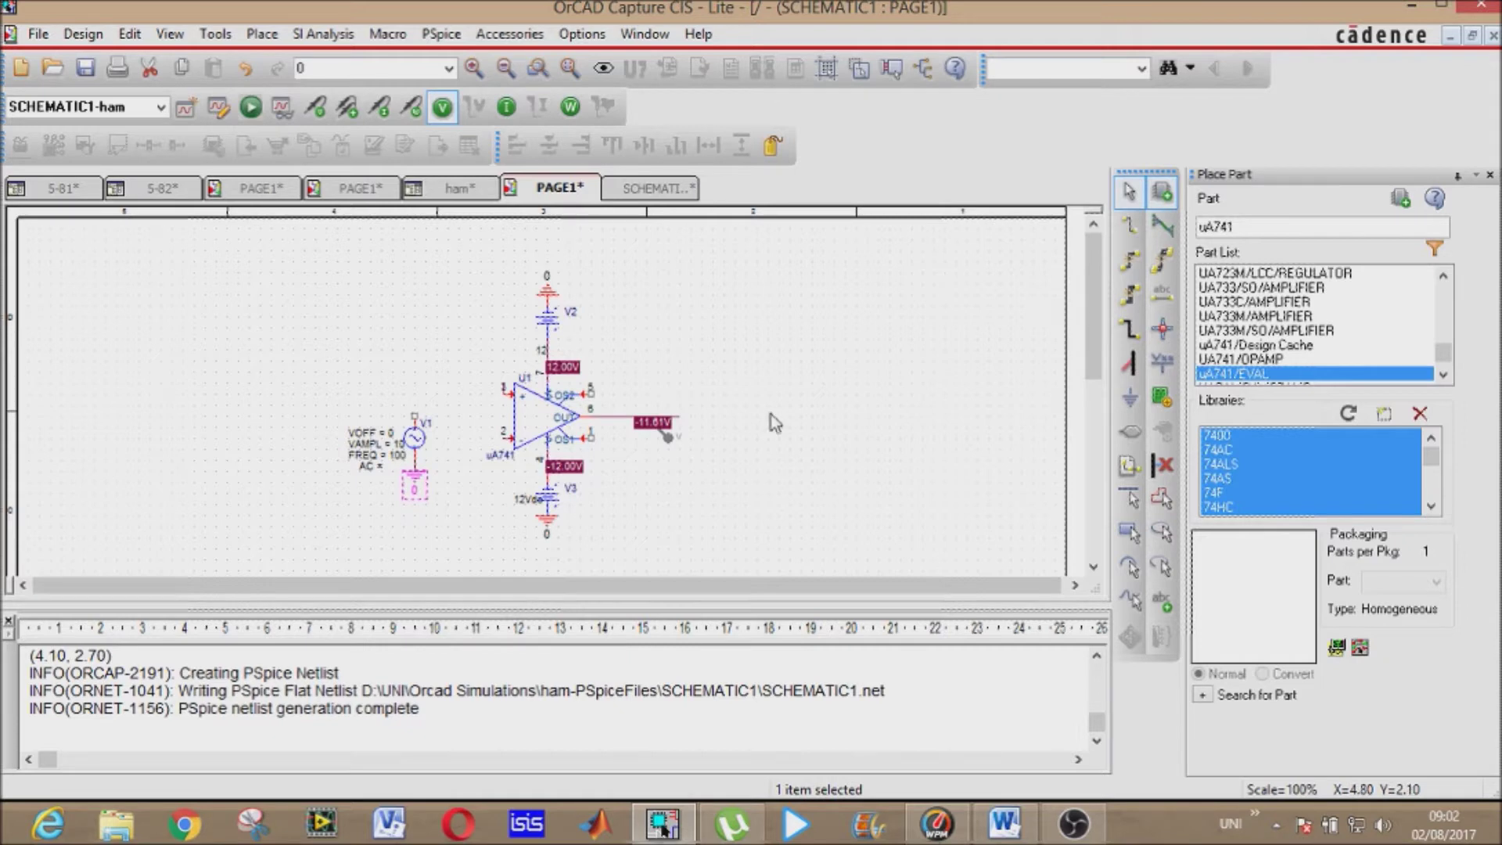
click(1130, 229)
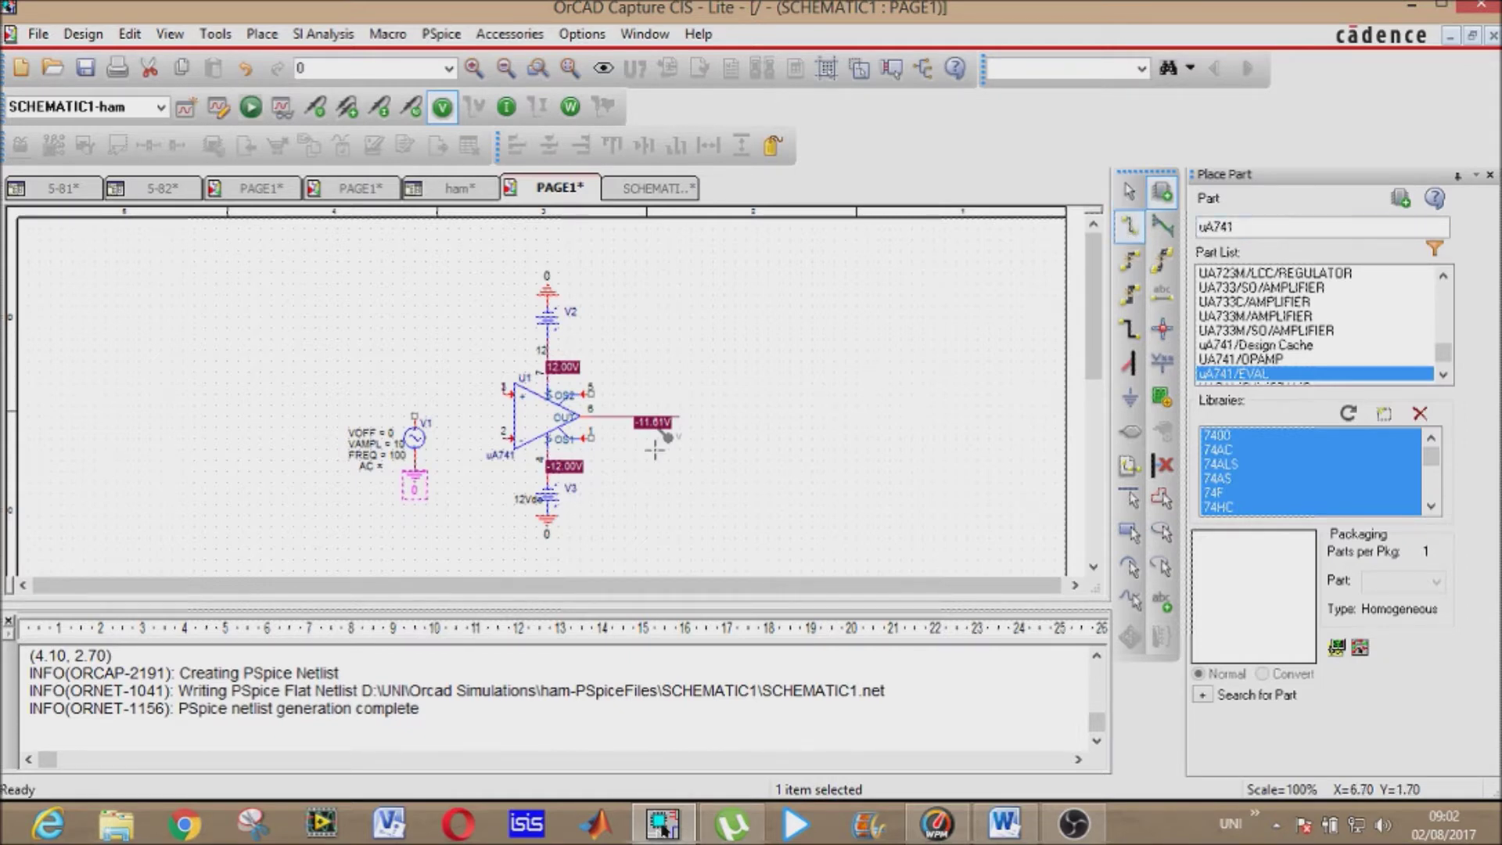
click(506, 436)
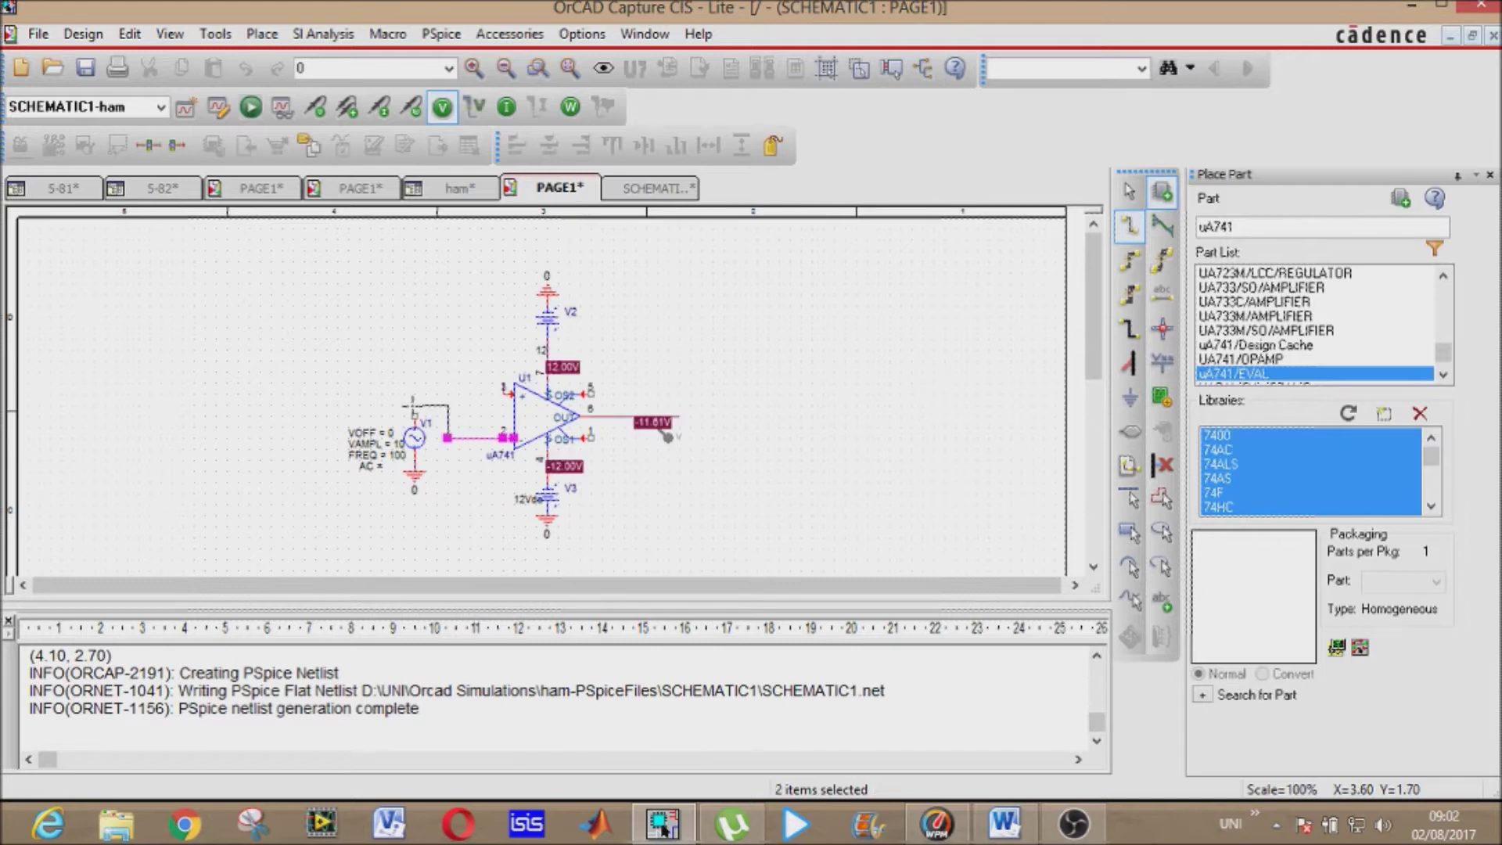
click(415, 410)
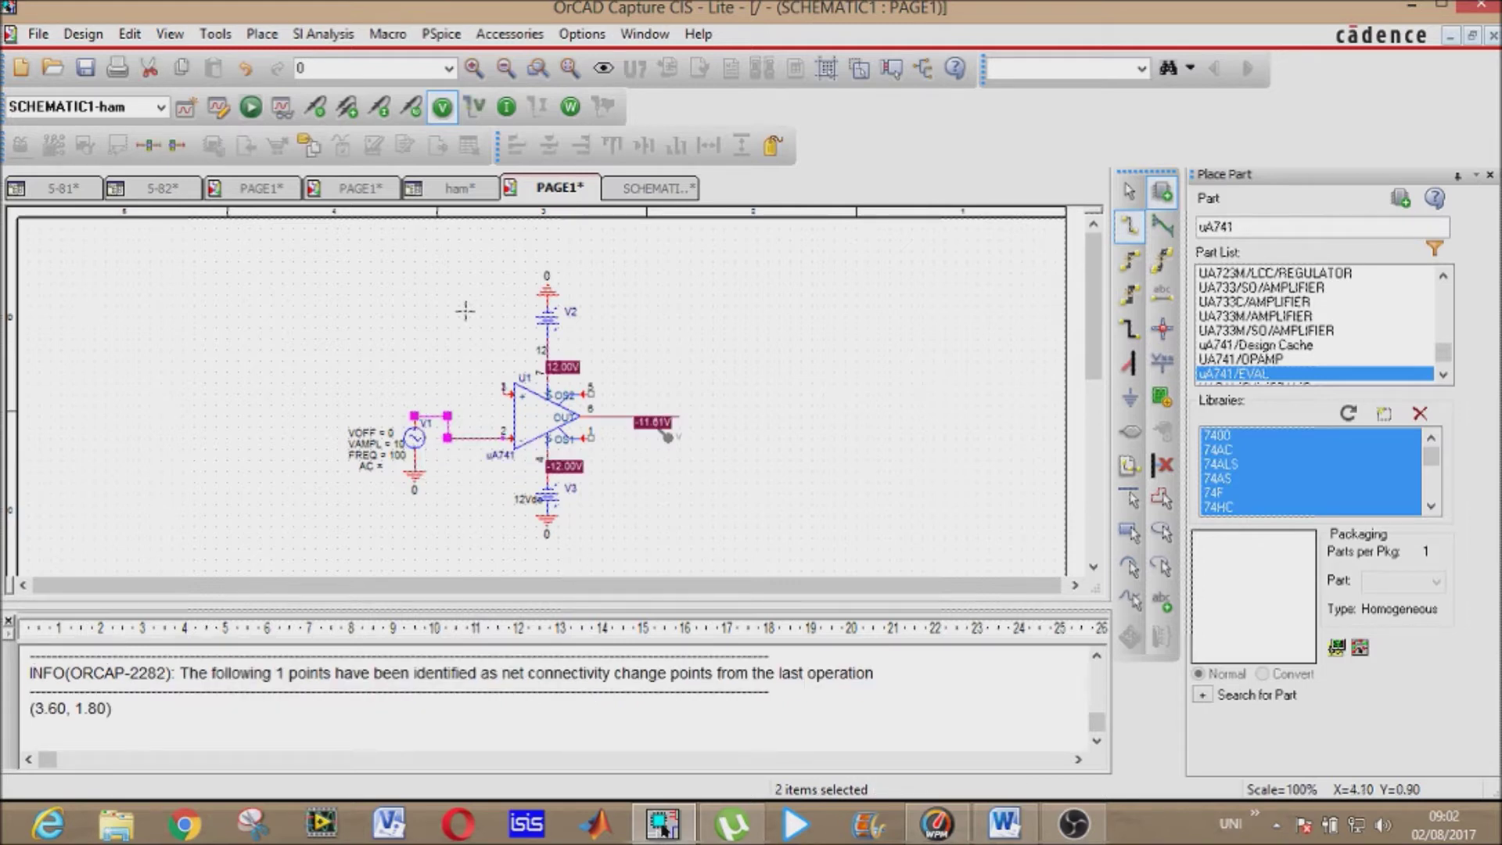
key(Escape)
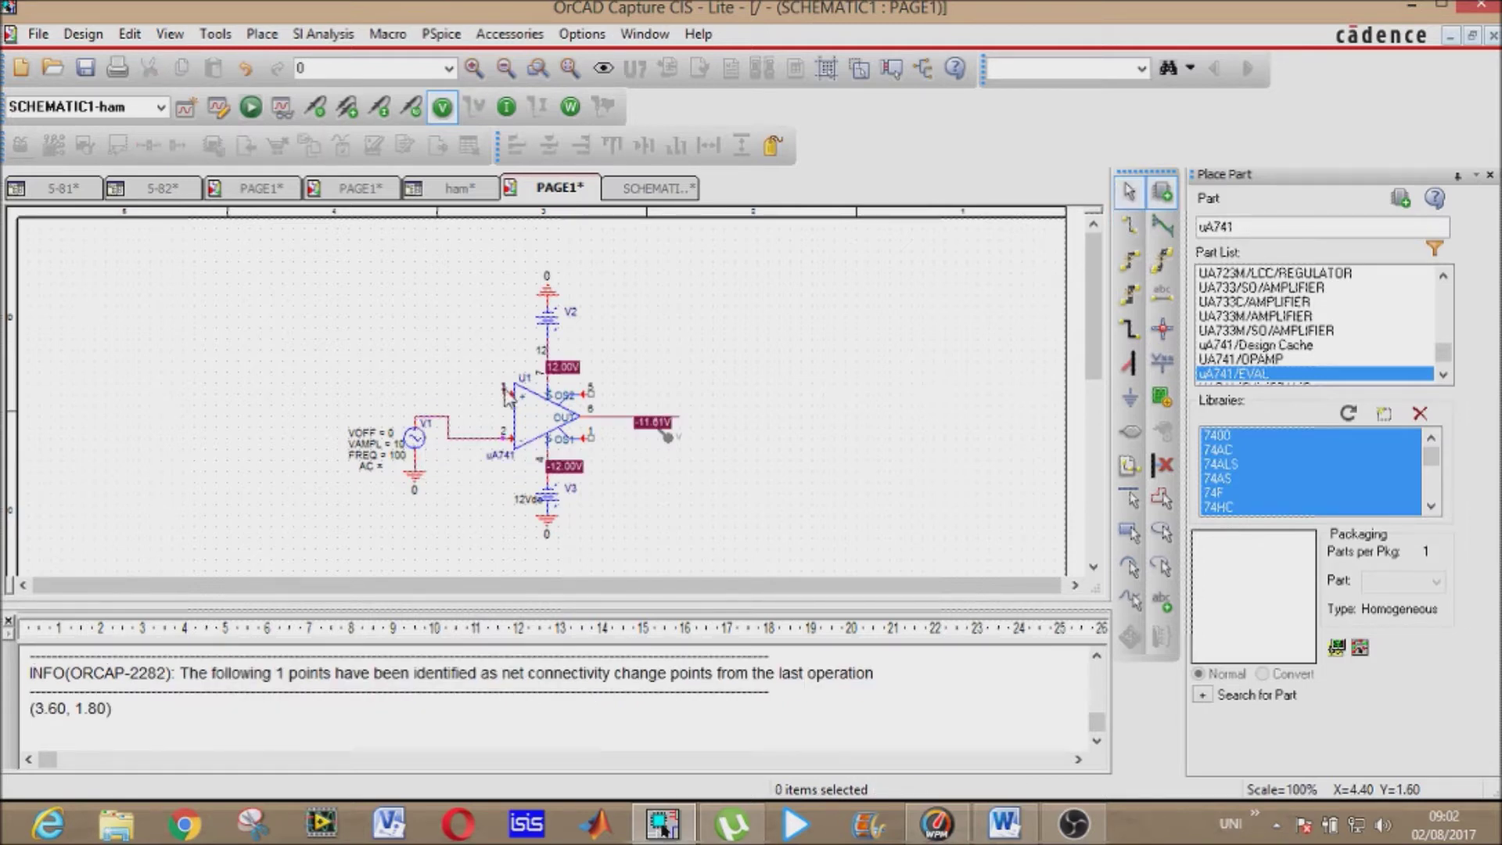
- Delete the wire stub at U1's non-inverting input, pin 3, and place a 0 ground symbol on that pin
click(503, 391)
key(Delete)
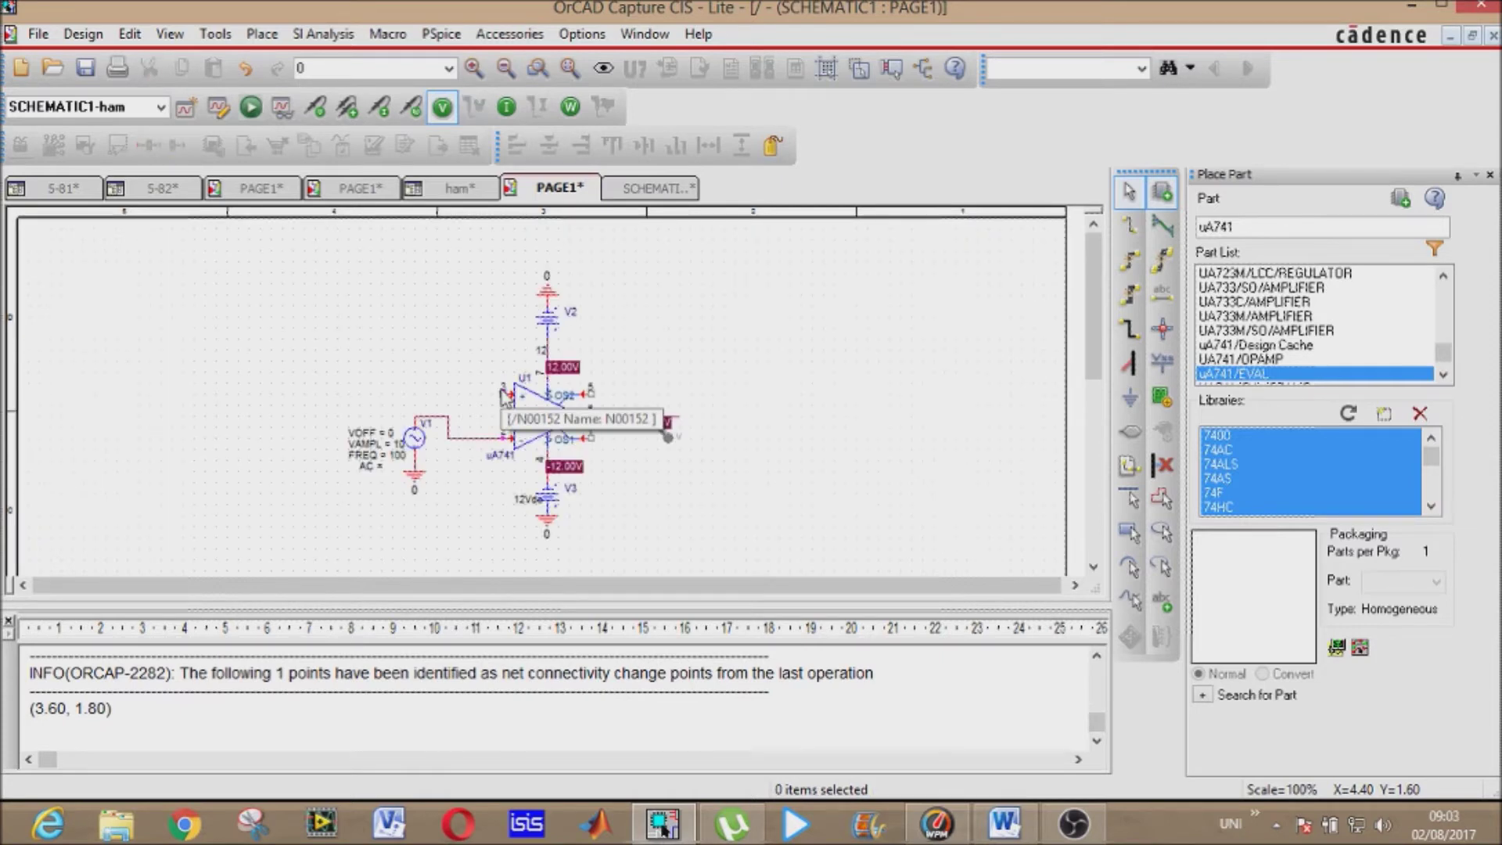
double_click(324, 76)
text(#)
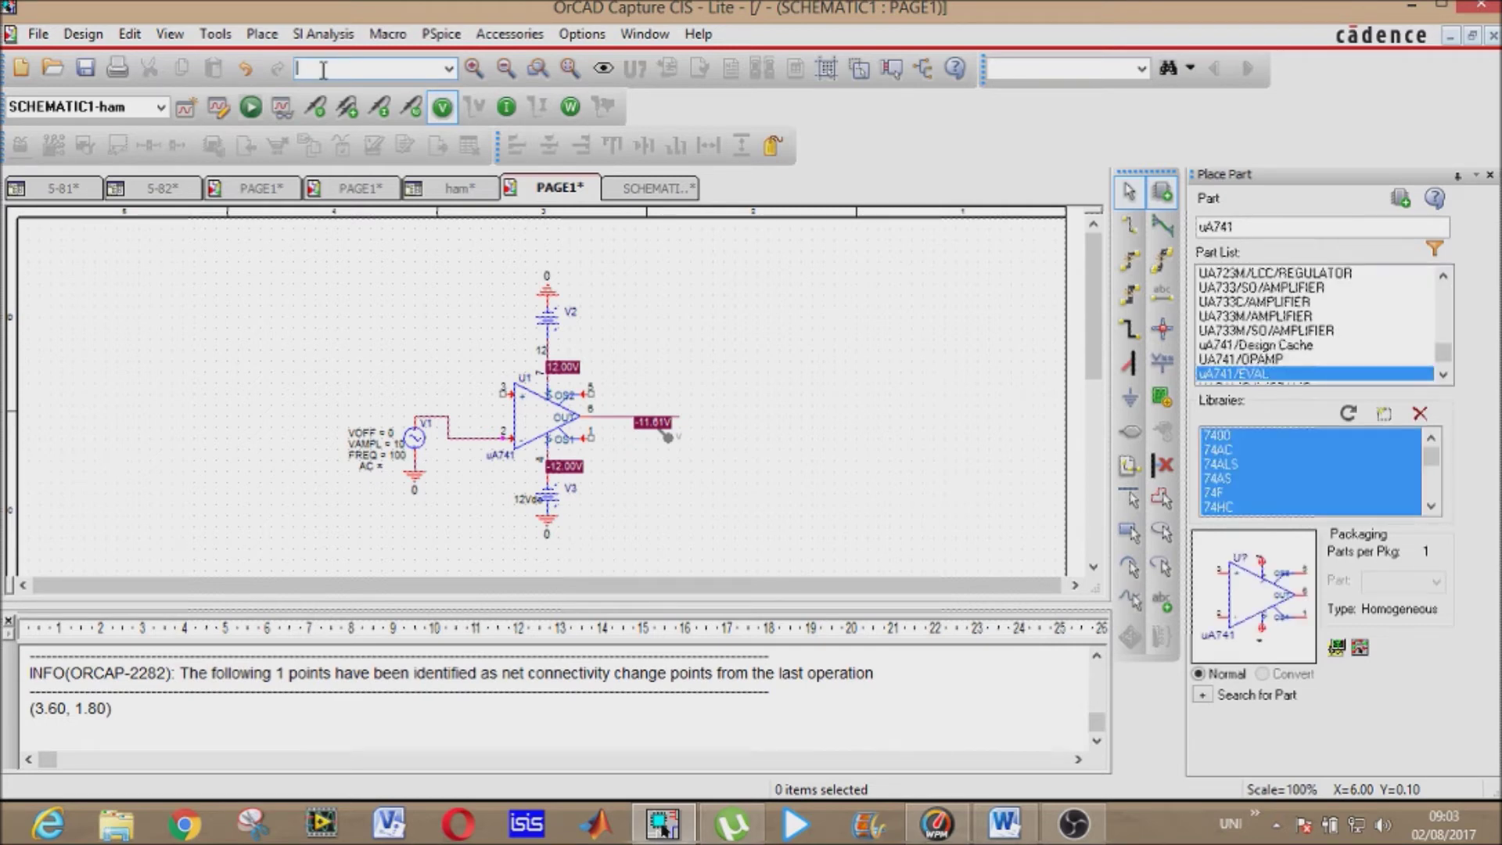
key(g)
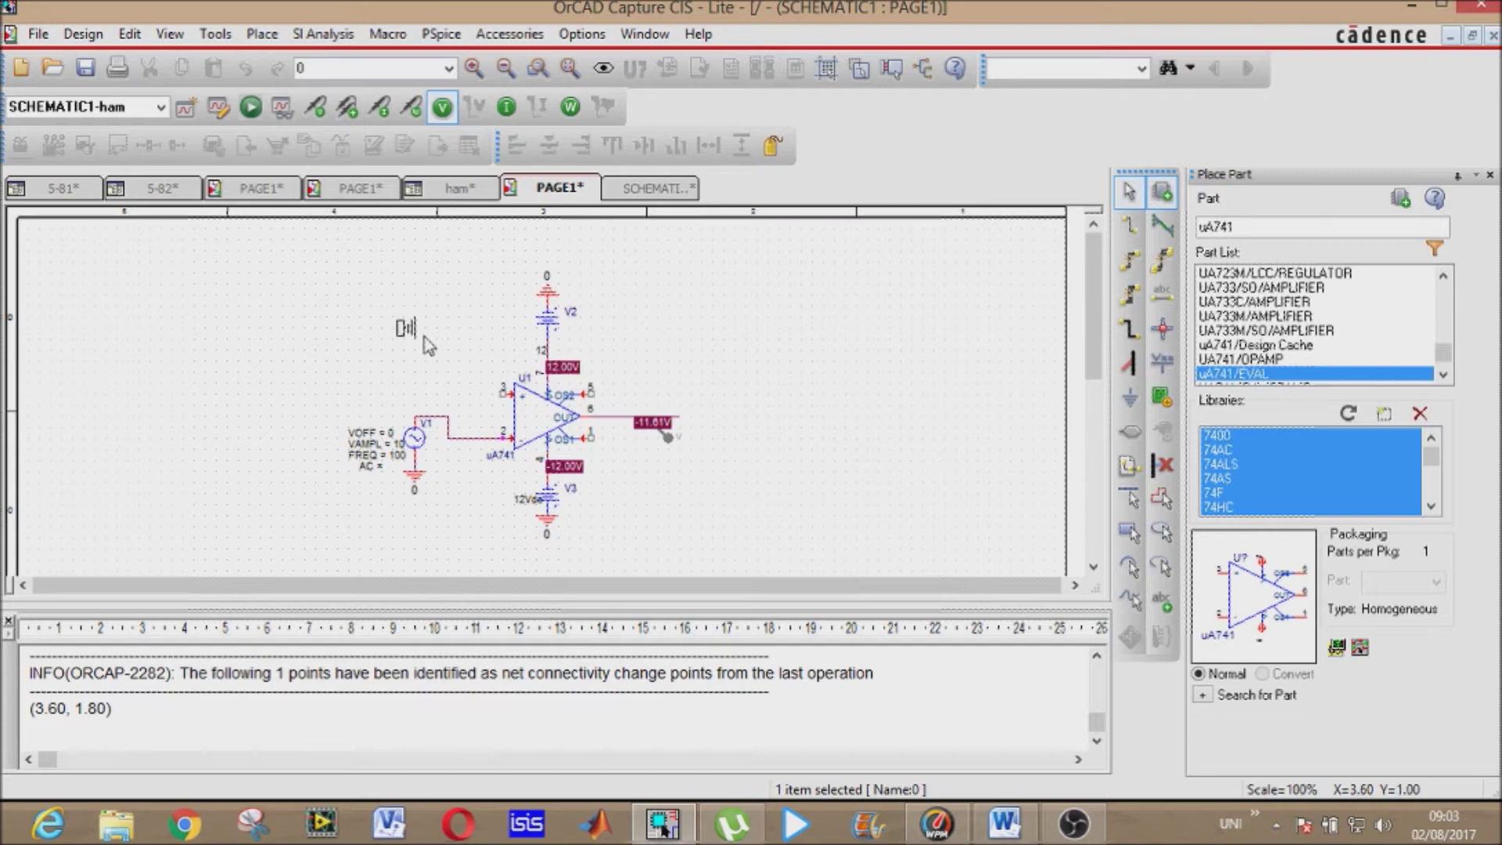
click(495, 395)
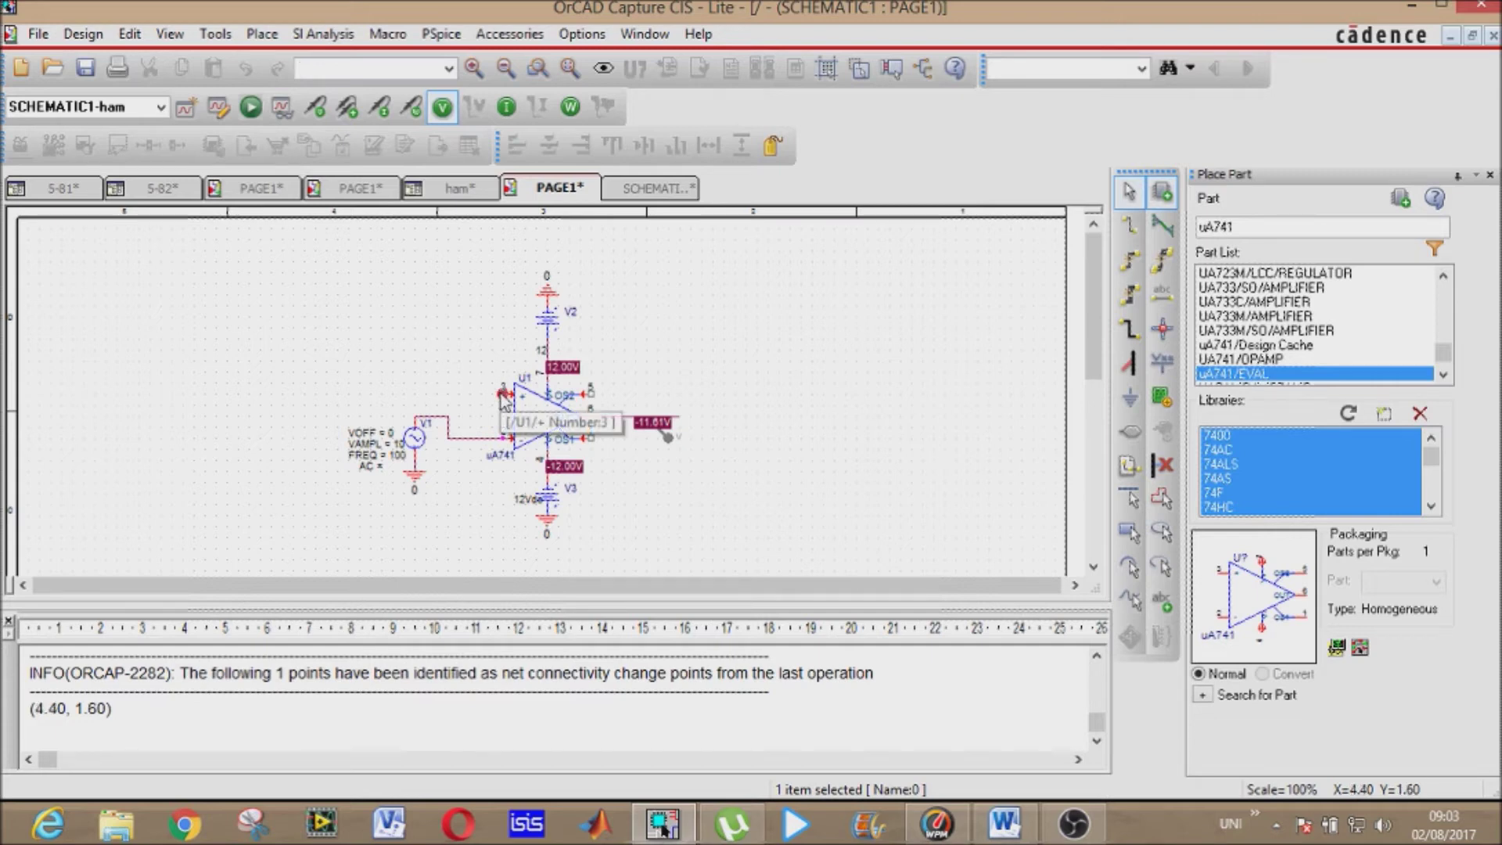
key(Escape)
click(415, 296)
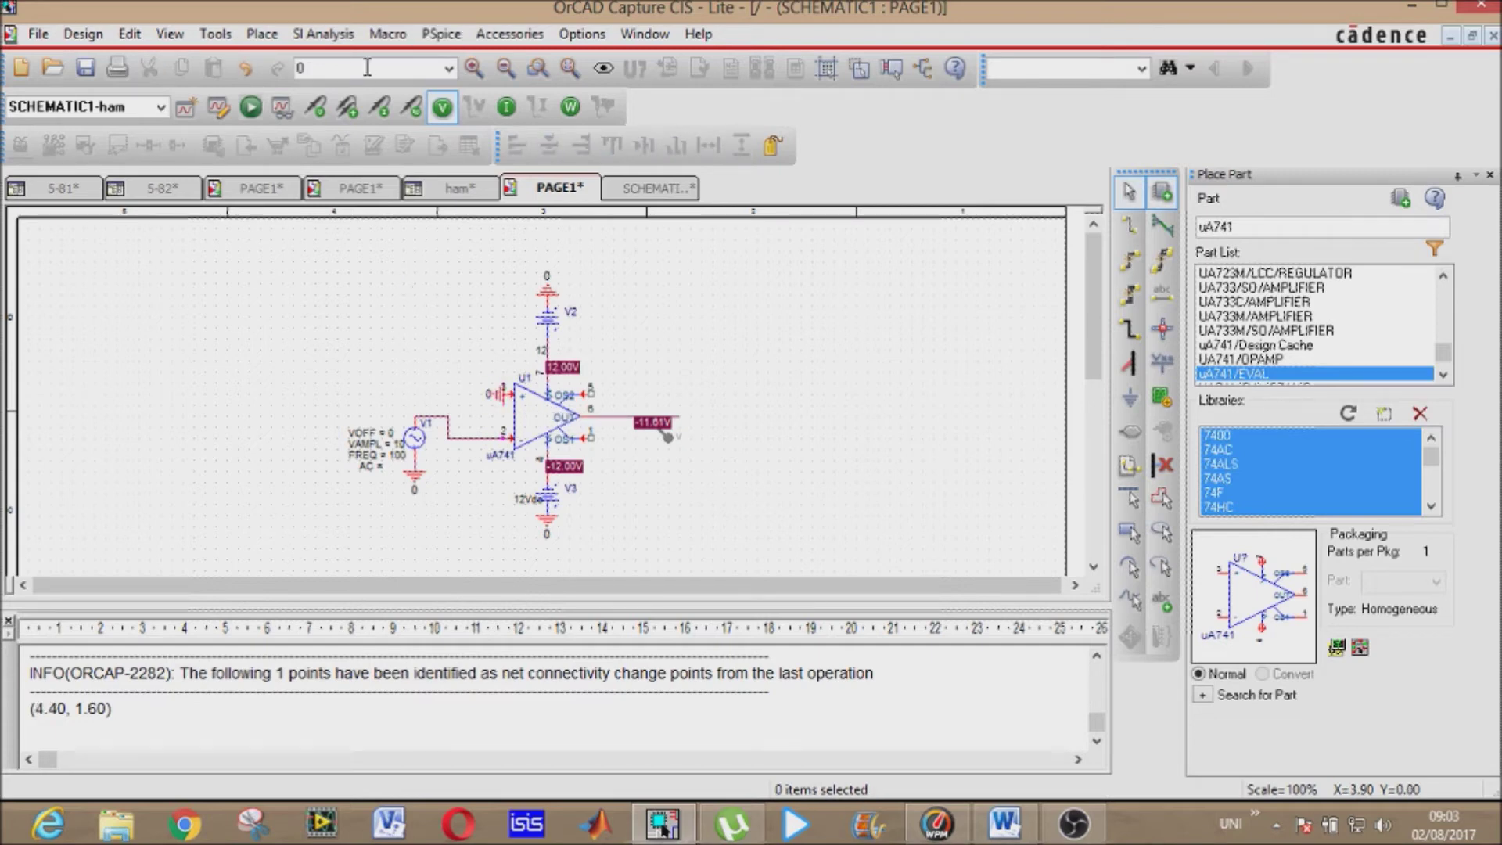
- Place a voltage marker on the wire to U1's inverting input, and run the simulation to view the inverting comparator's waveforms
click(316, 107)
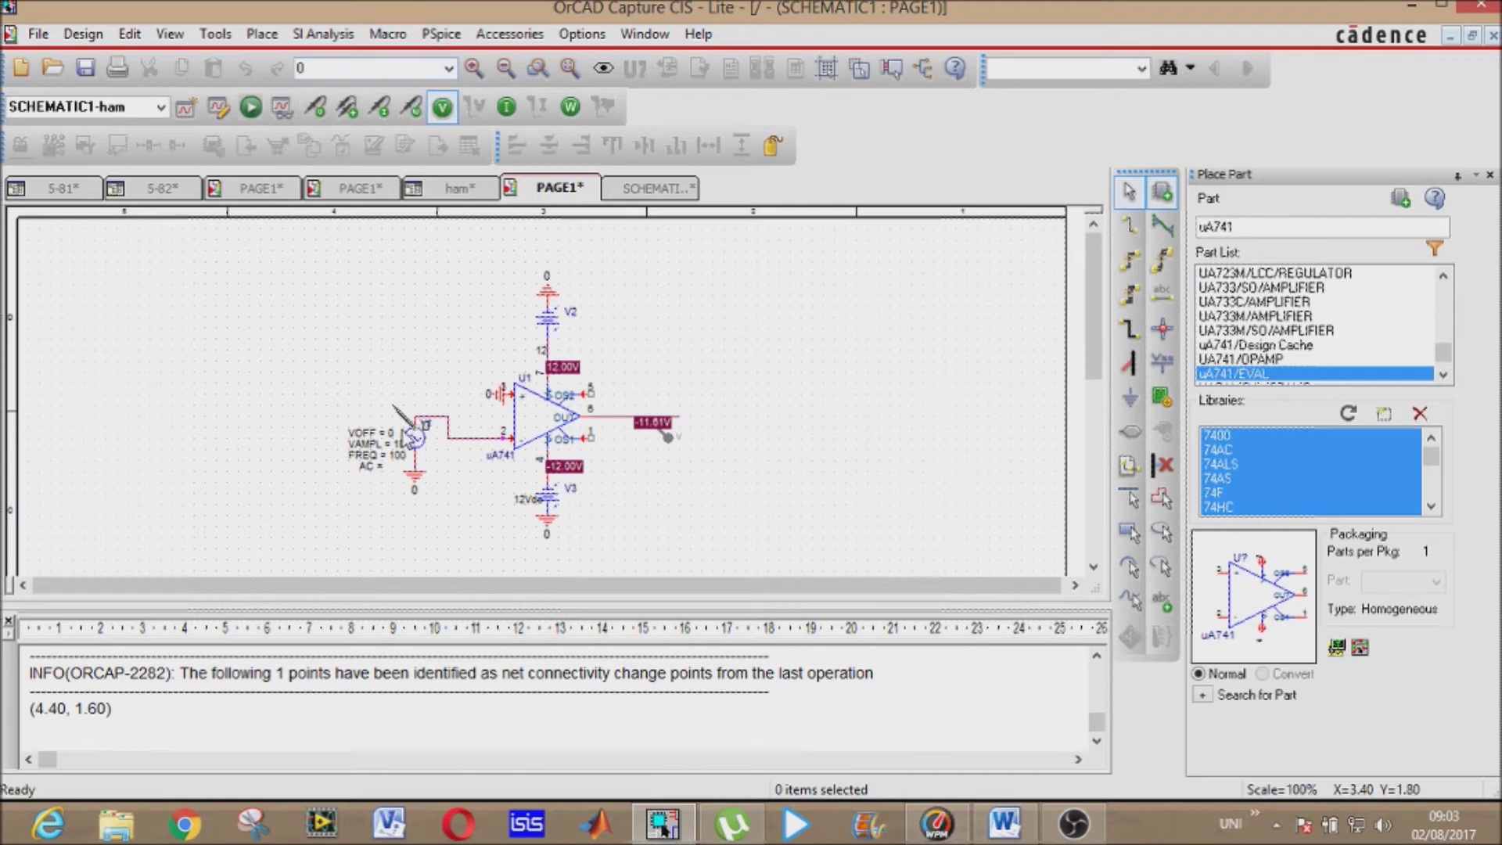
click(469, 440)
click(250, 108)
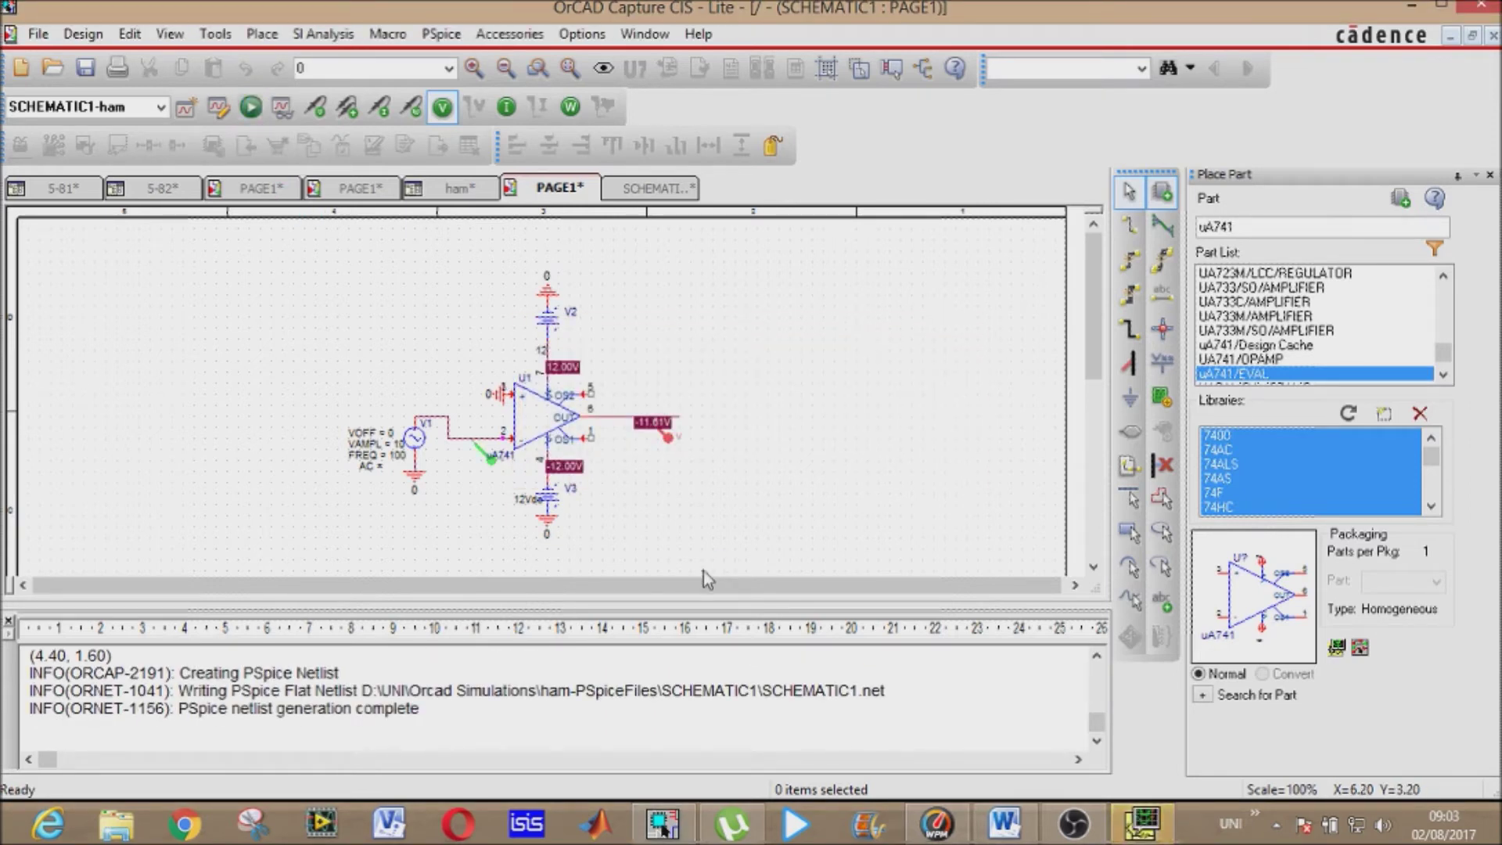
click(1143, 820)
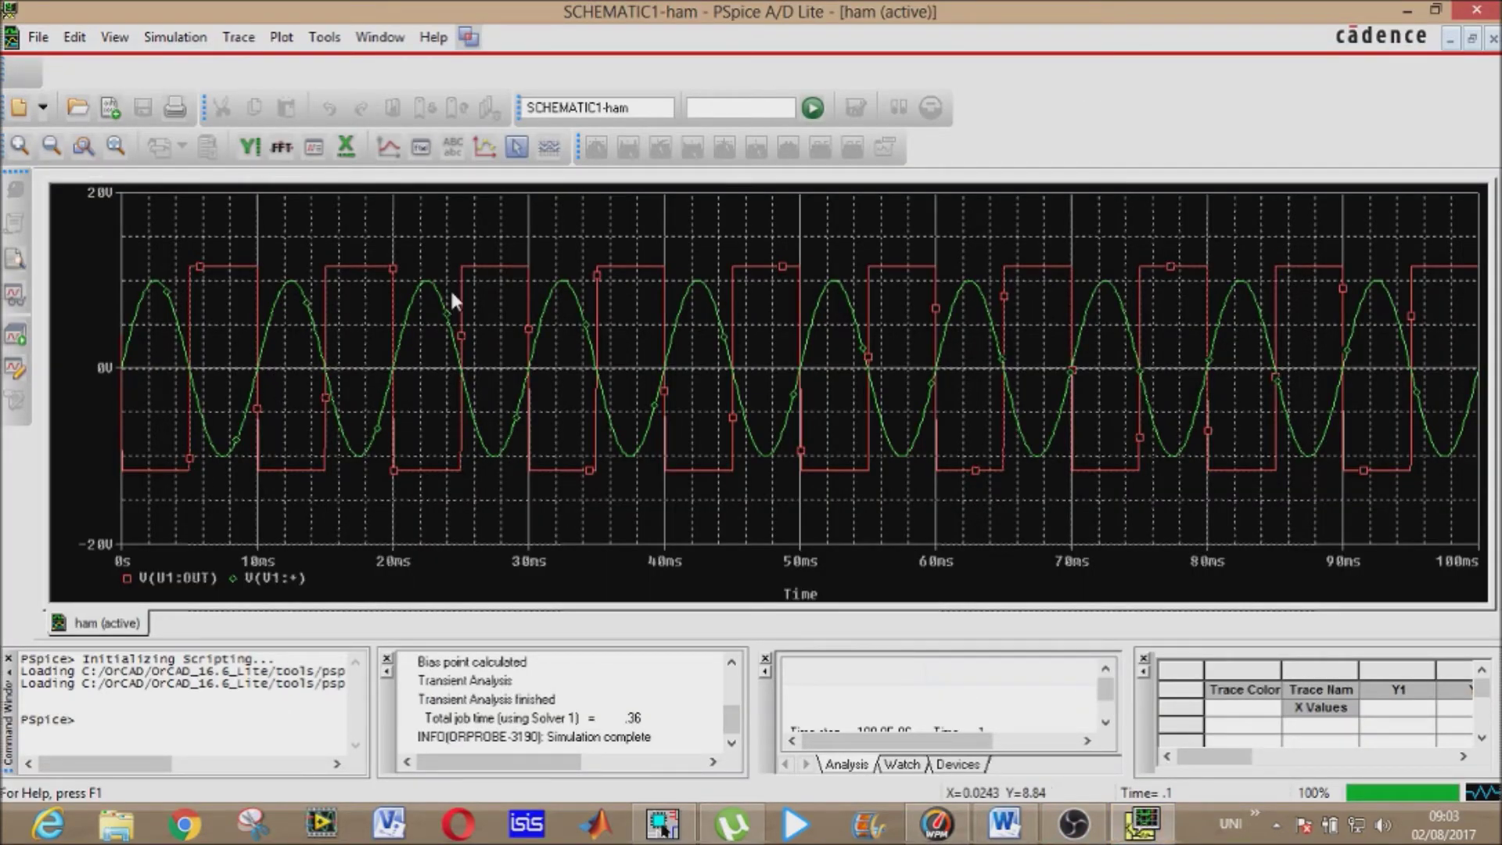
click(1479, 9)
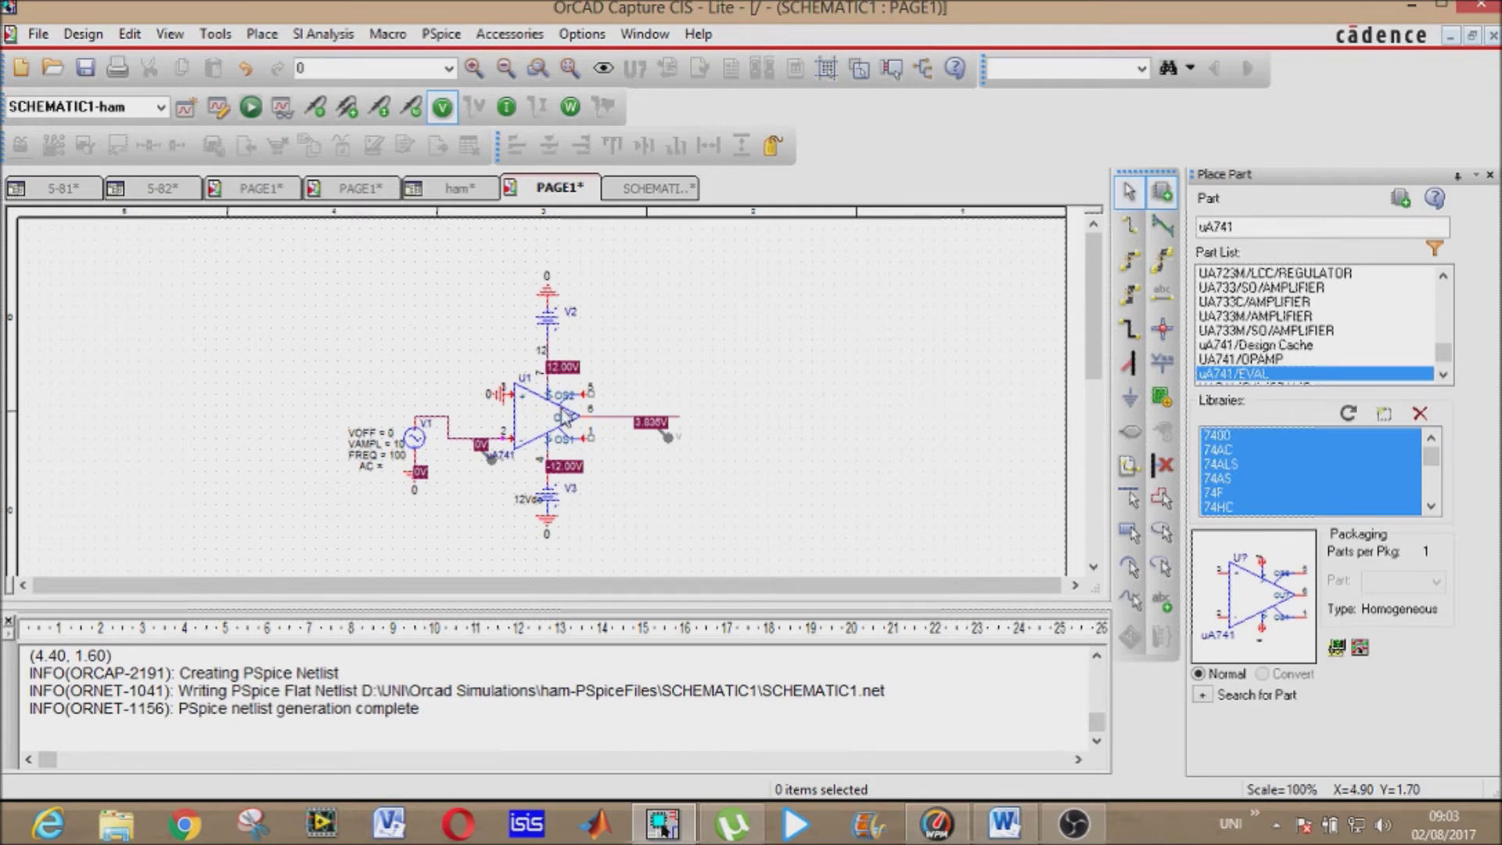
- Delete the ground symbol at U1's pin 3 and place two 1k resistors R in a row above V1
click(502, 398)
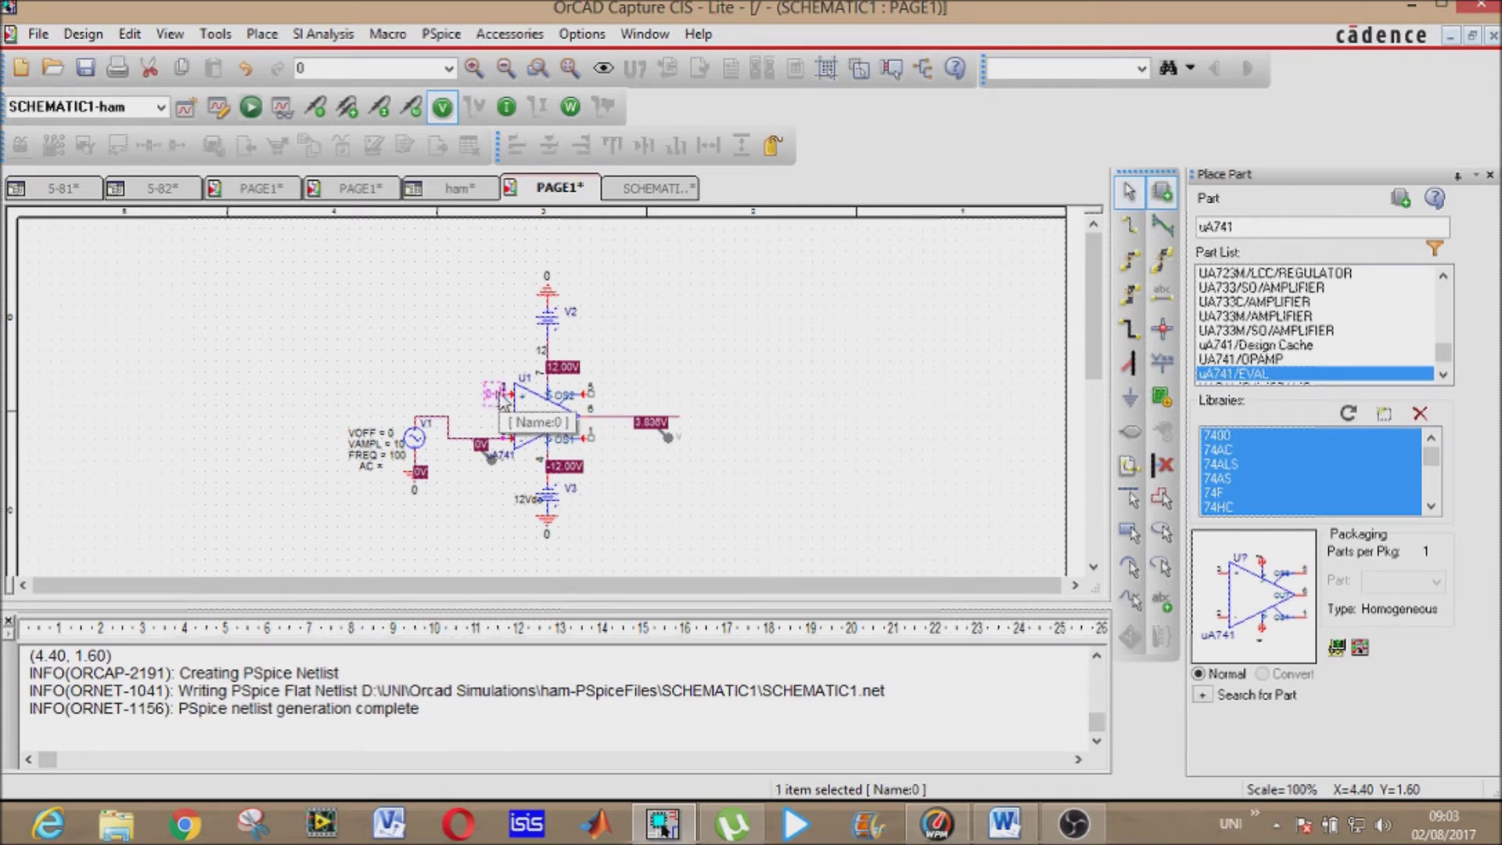
click(321, 67)
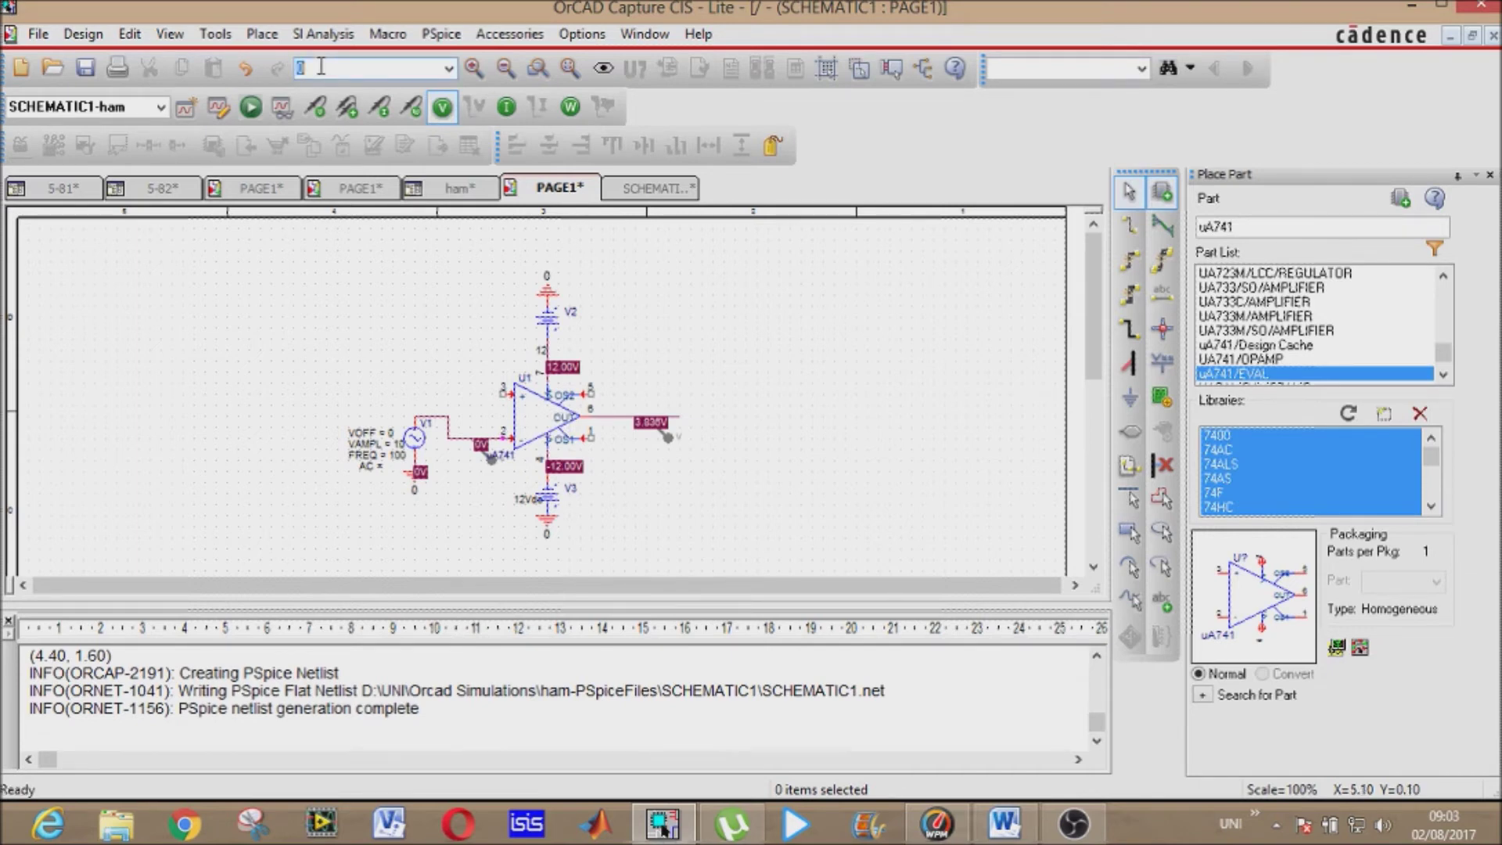
key(Return)
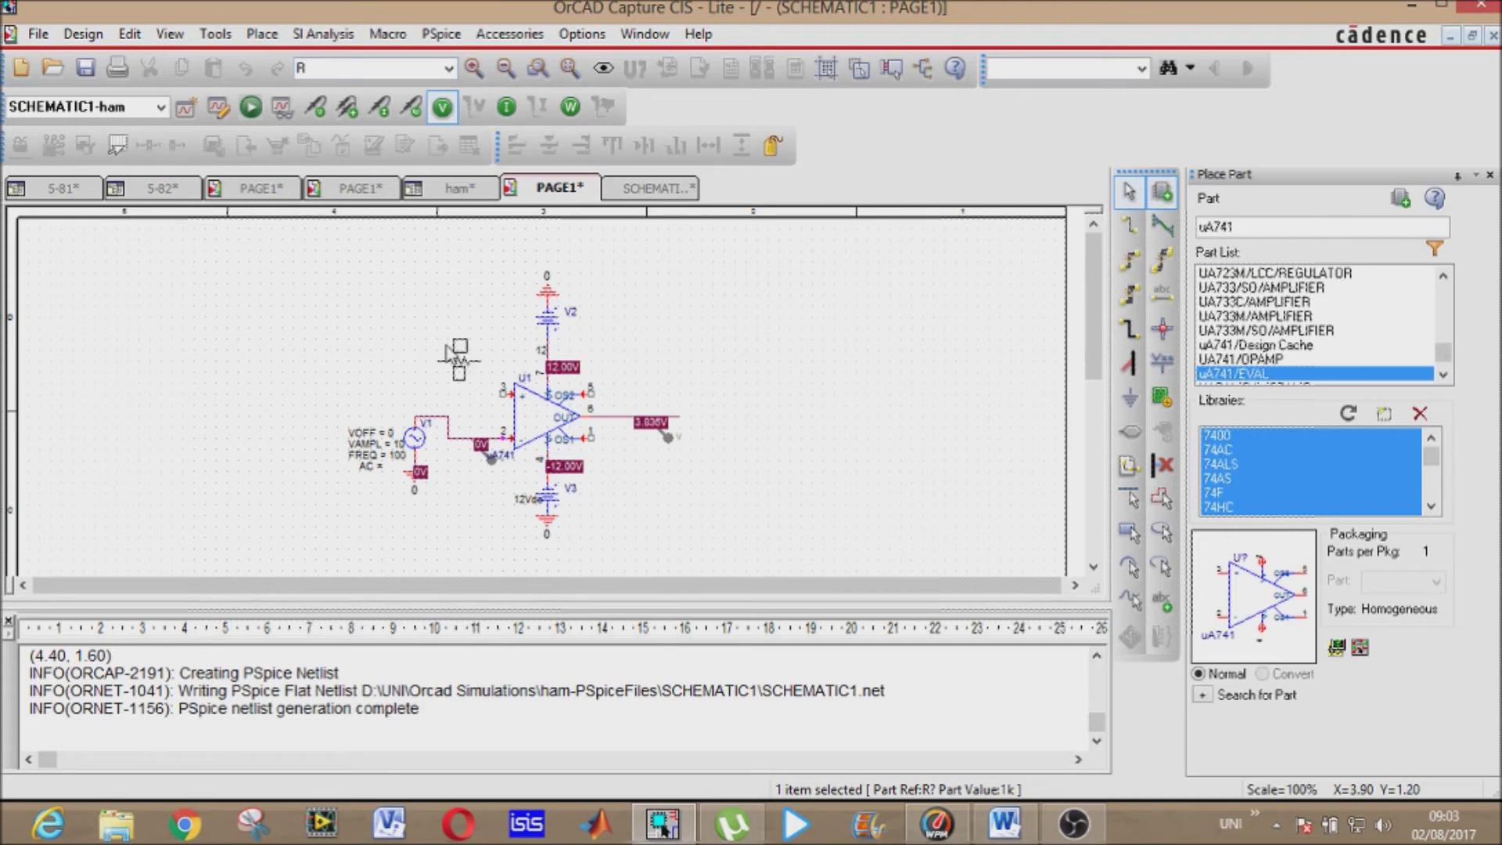
click(448, 352)
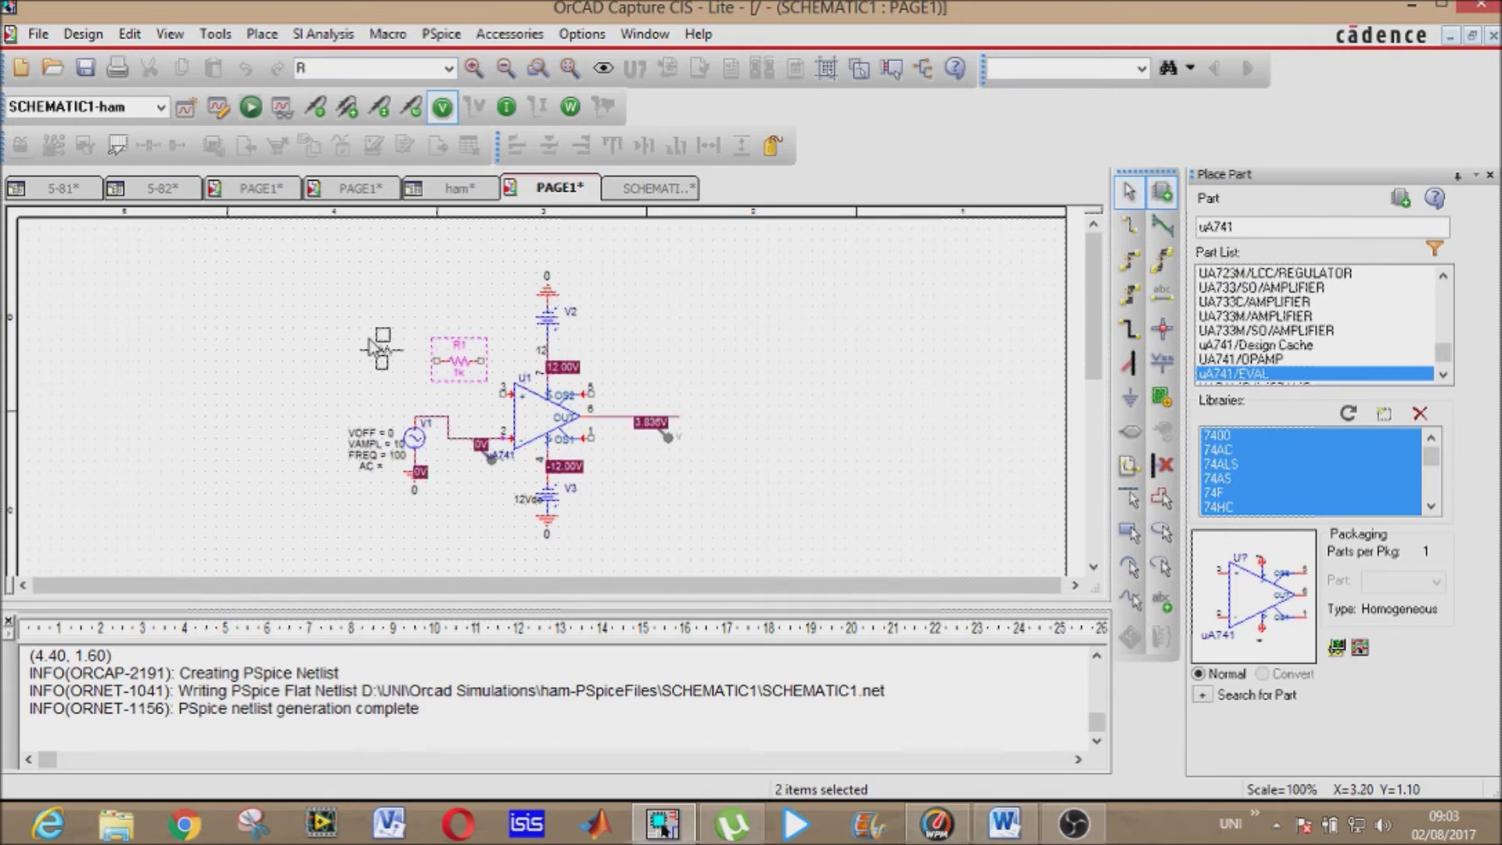
click(325, 347)
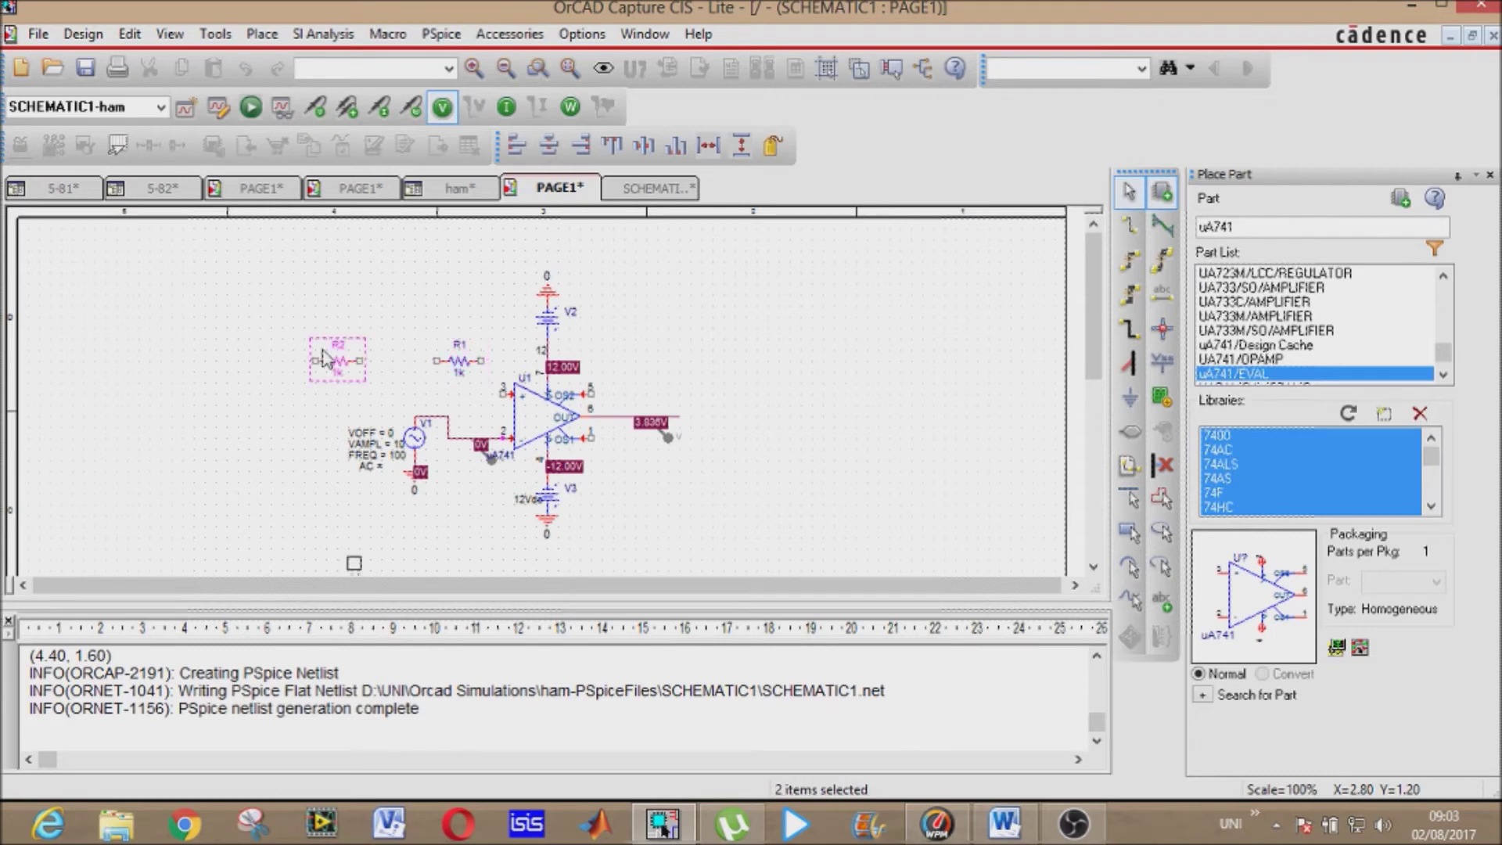
key(Escape)
- Place a 0 ground symbol on the left end of R2
click(326, 69)
key(Return)
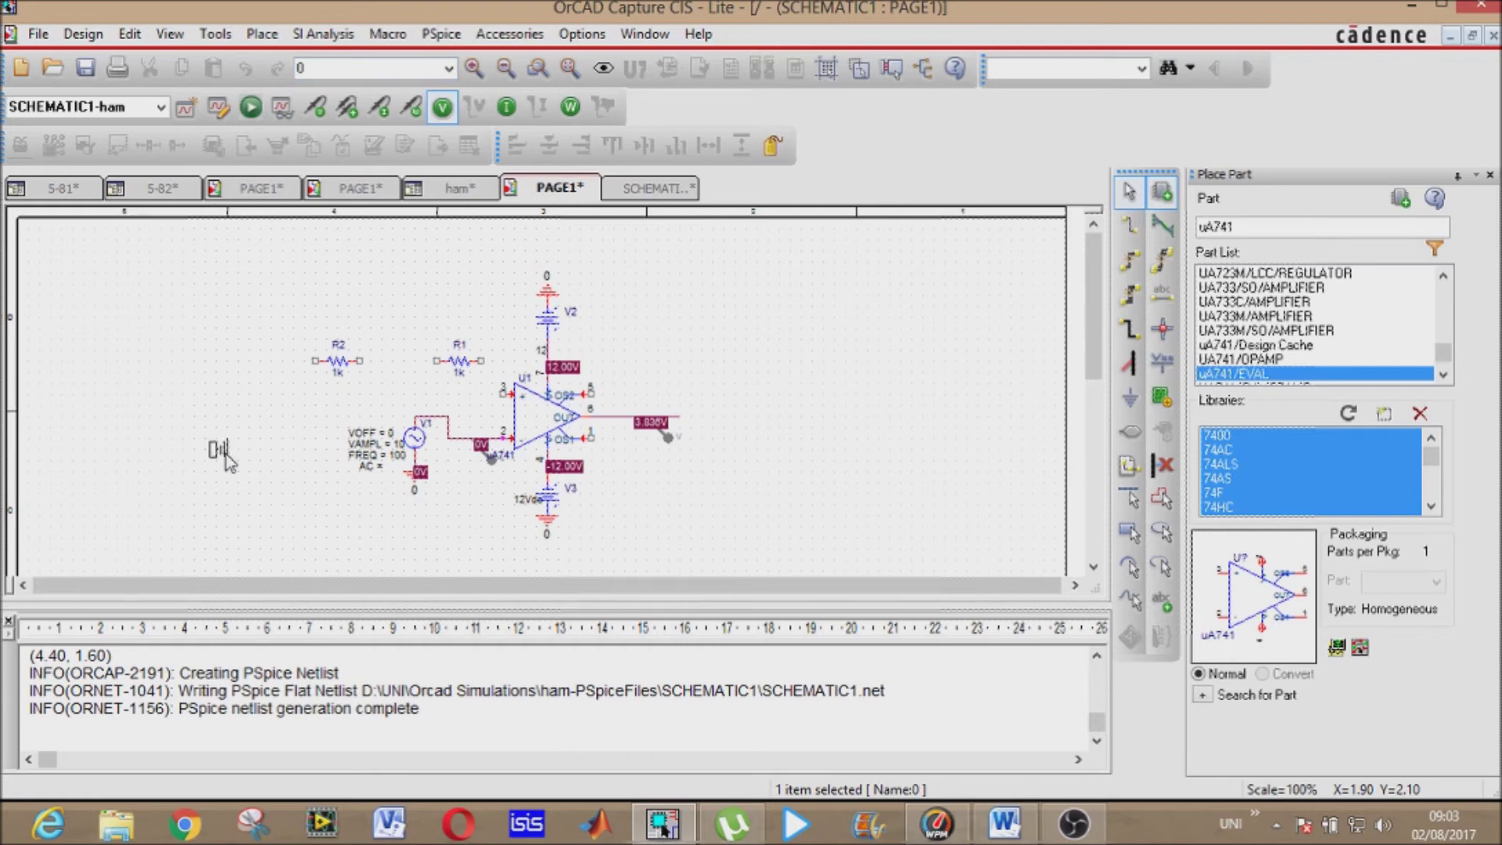
click(317, 367)
key(Escape)
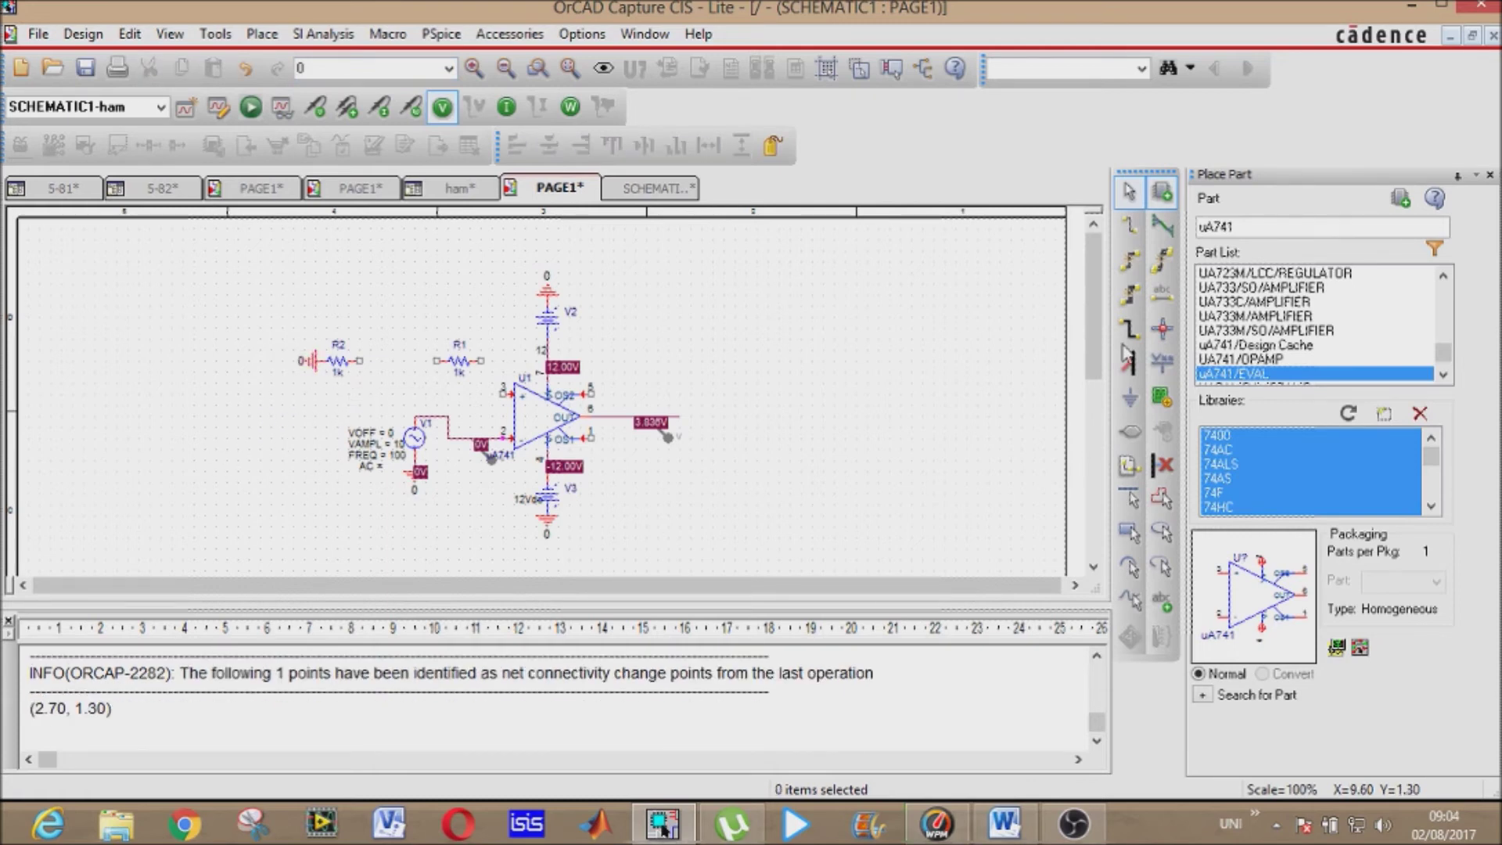
- Wire R2's free end to R1's left end, and connect U1's non-inverting input, pin 3, to the middle of that wire
click(1129, 225)
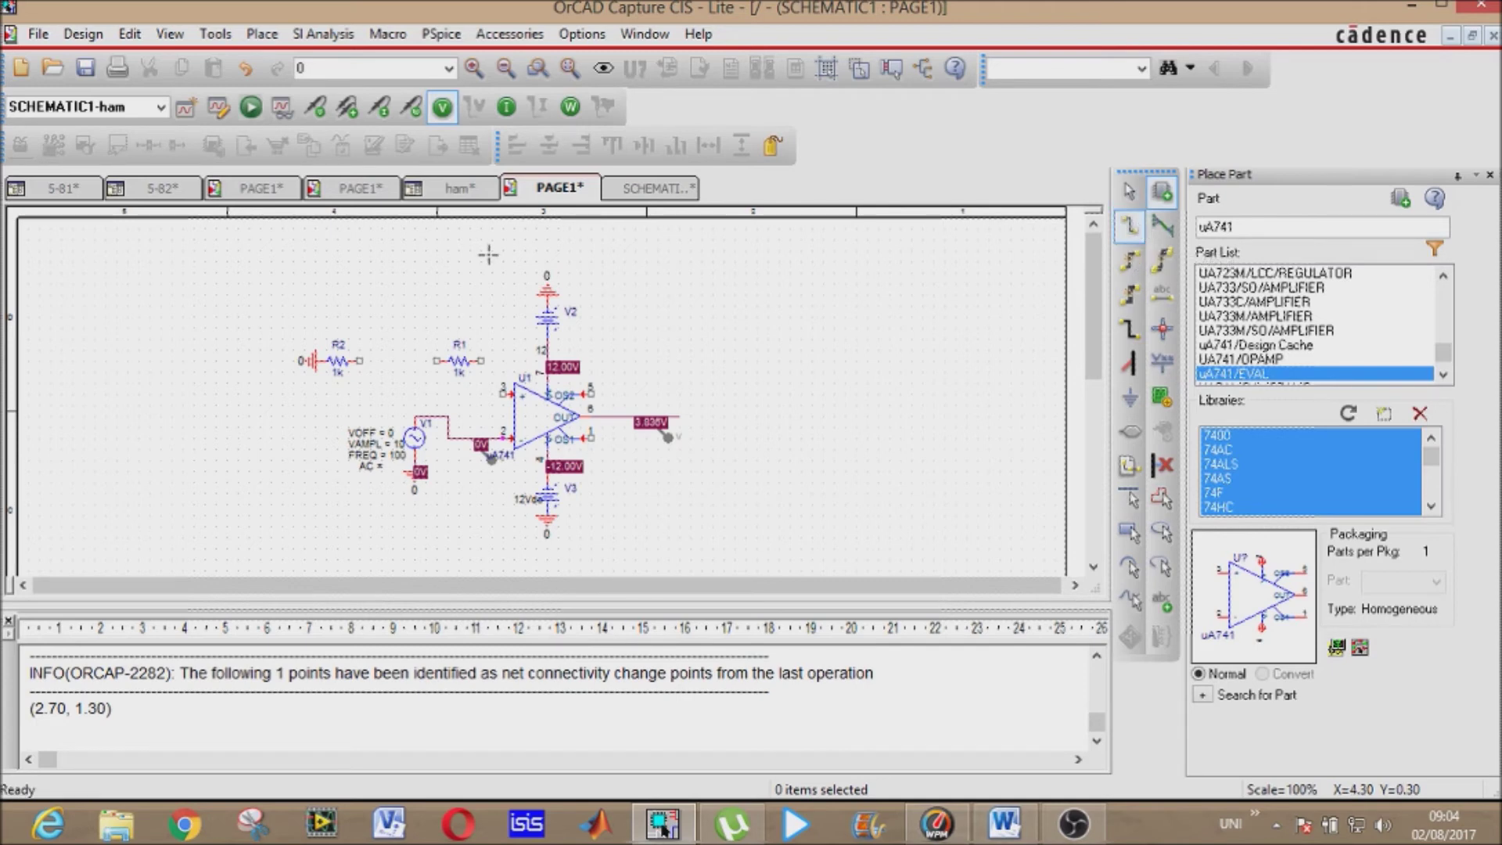
click(360, 360)
click(436, 361)
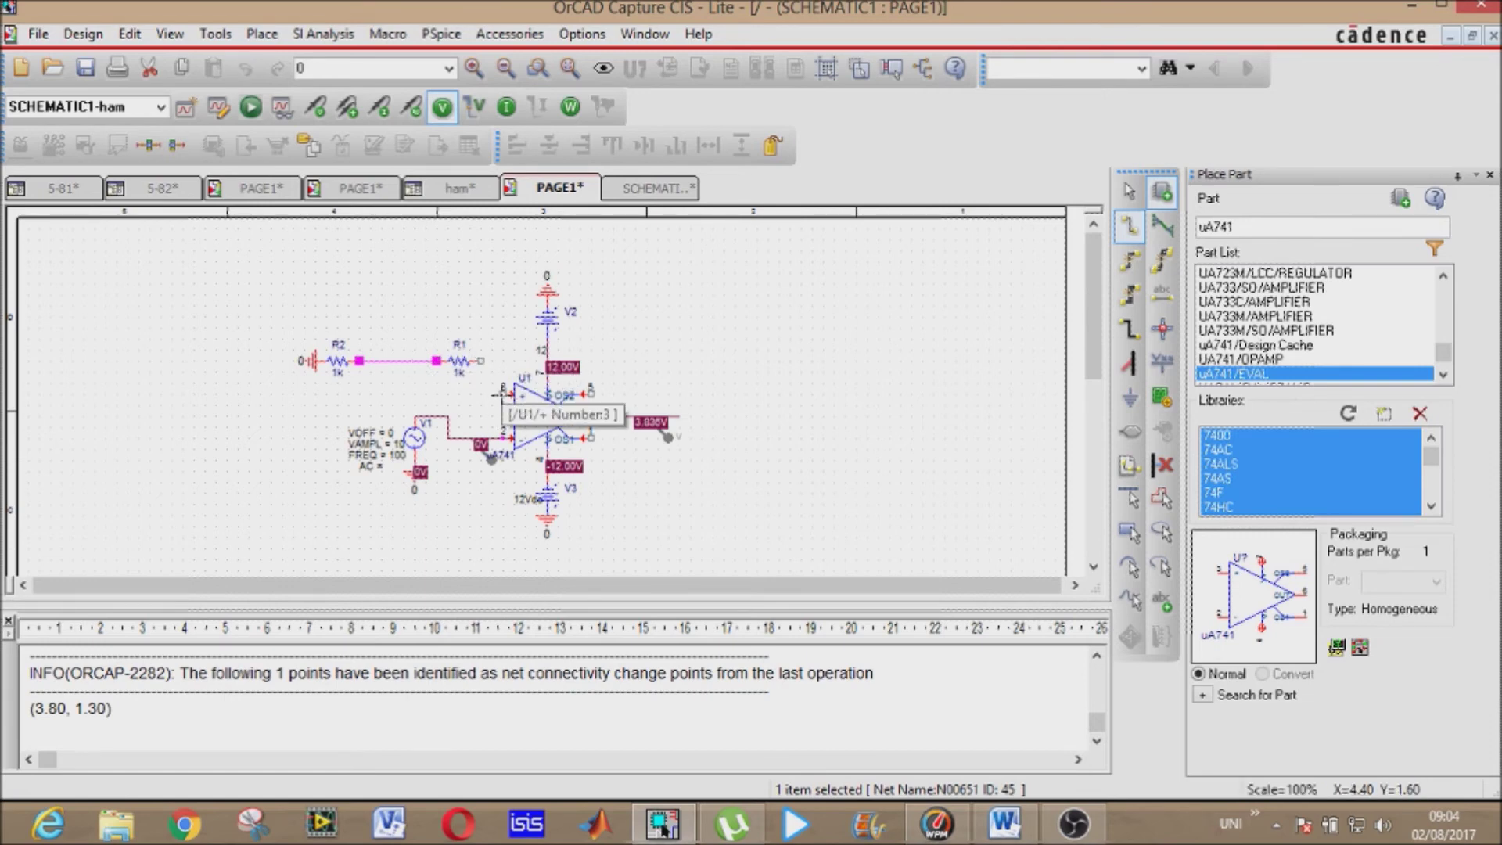
click(503, 394)
click(403, 361)
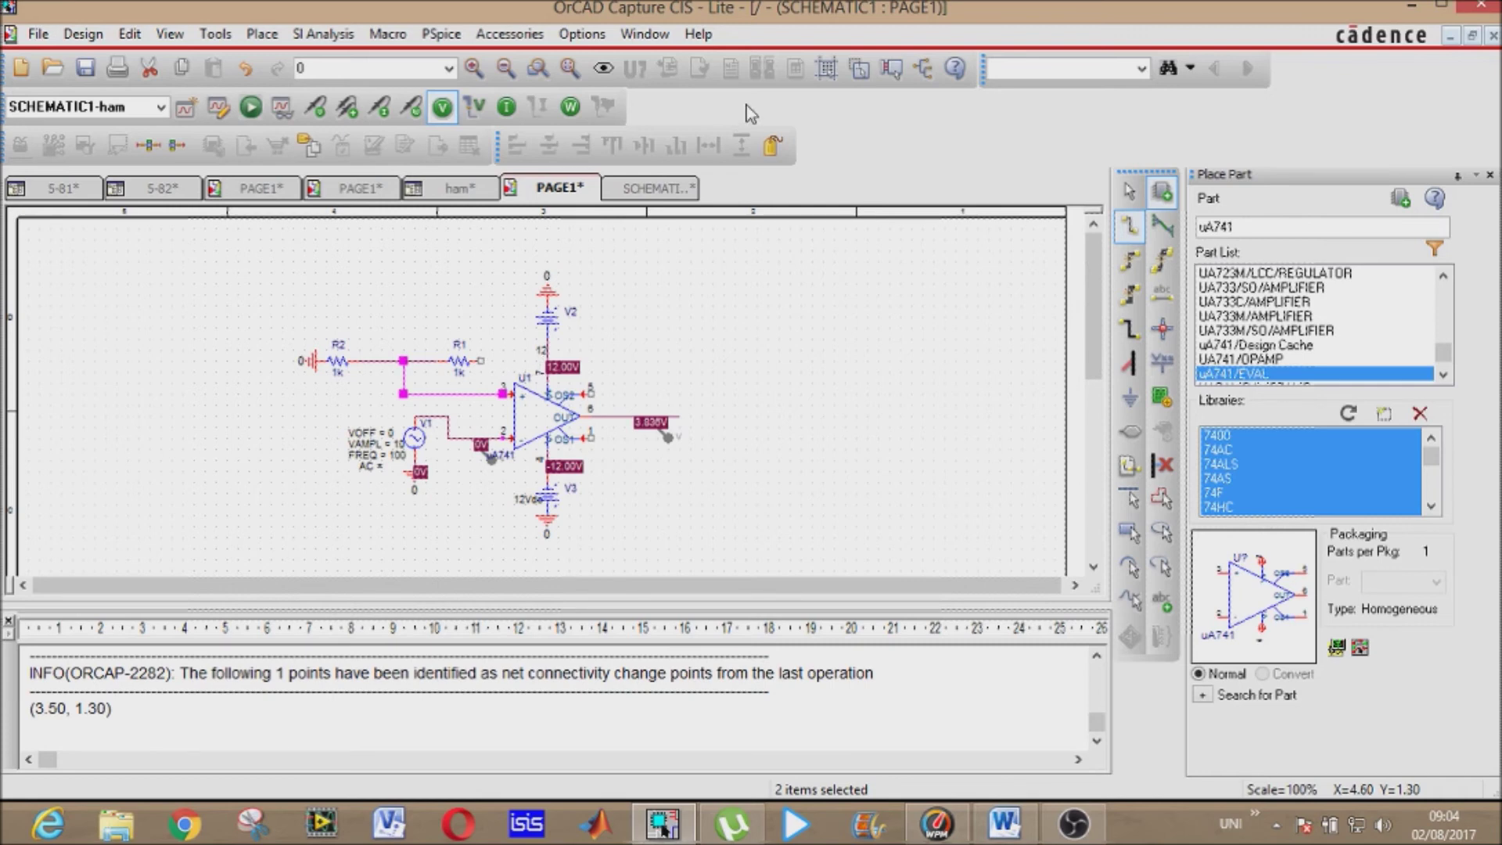
- Wire R1's right end to the supply wire between V2 and U1
click(481, 361)
double_click(514, 360)
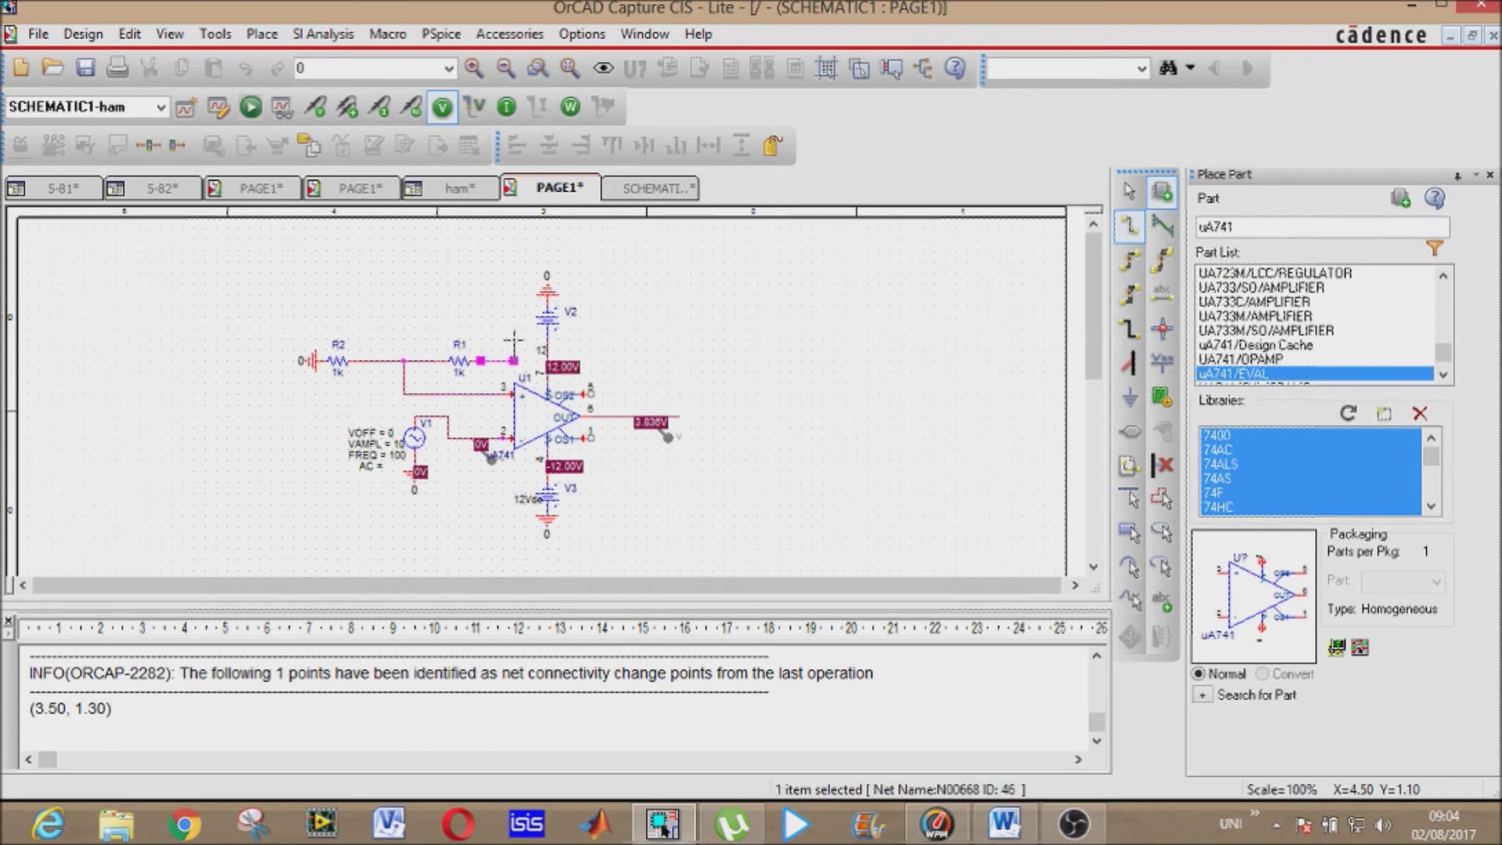
click(547, 339)
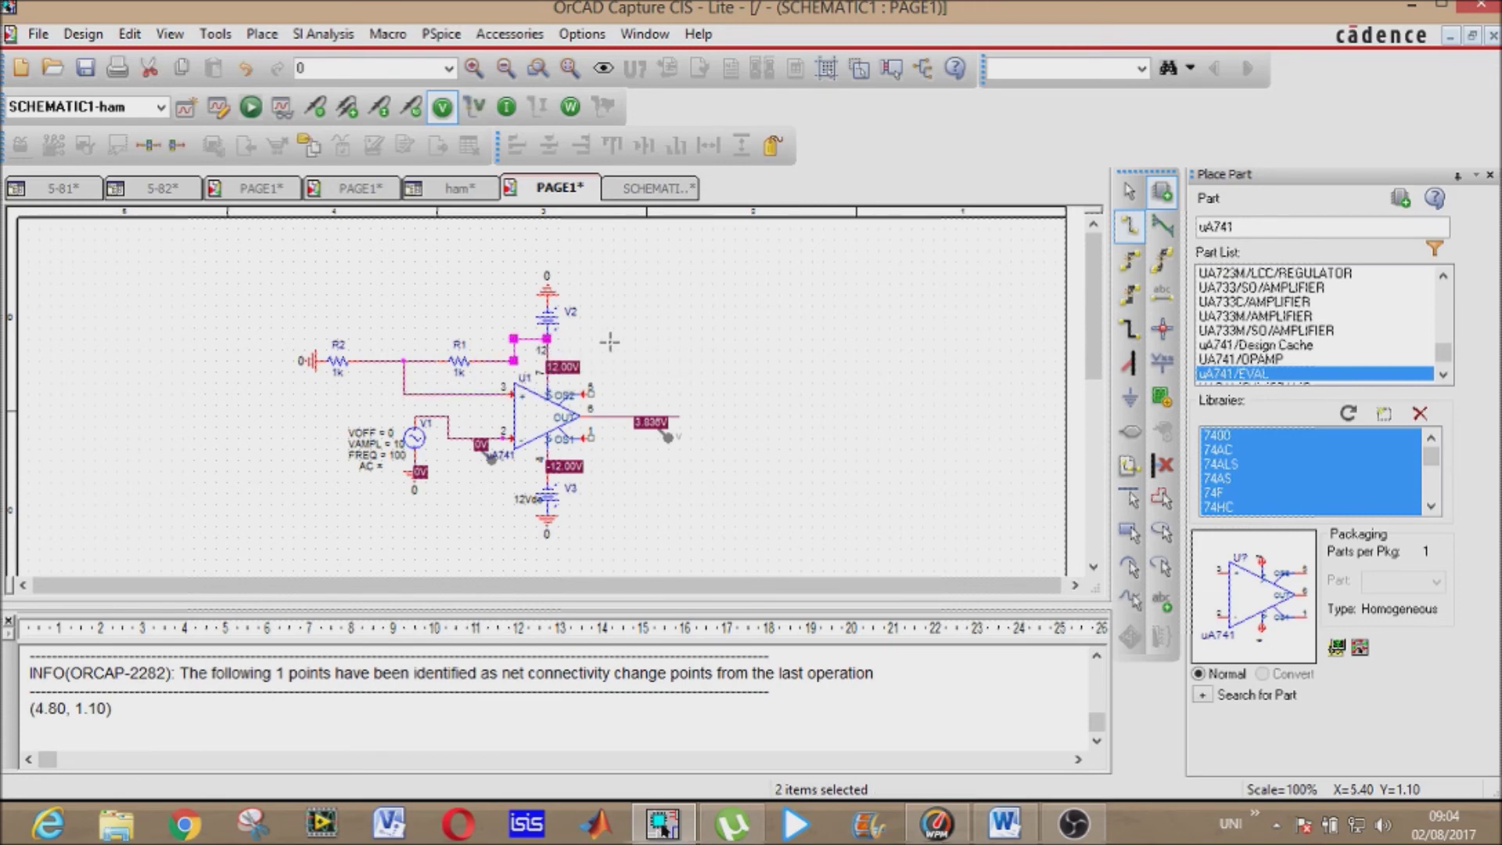
key(Escape)
key(Escape)
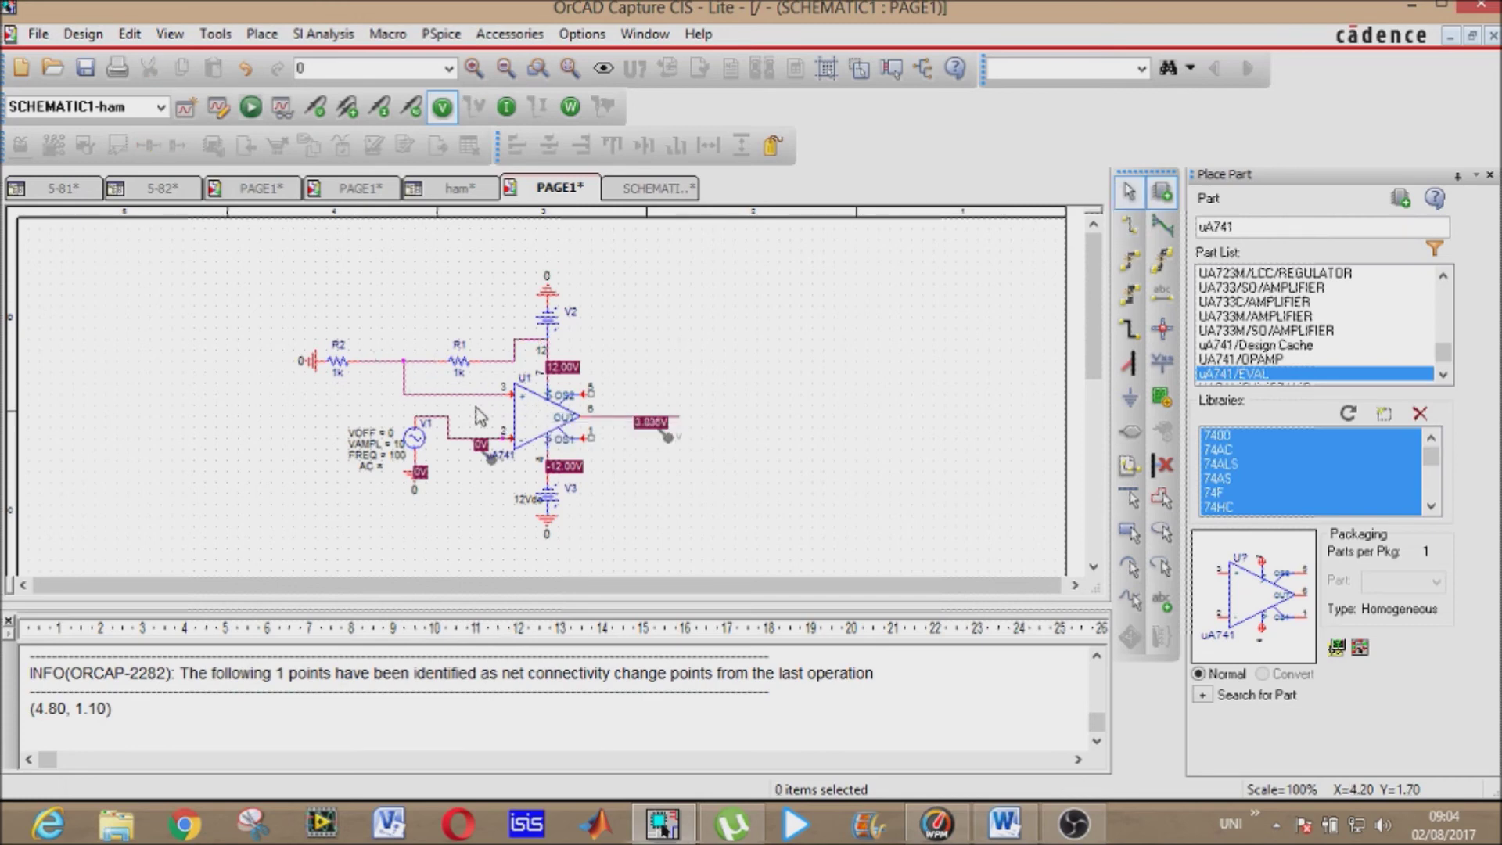
- Run the simulation of the inverting comparator with divider reference, view the input and output waveforms, and close the results window
click(252, 107)
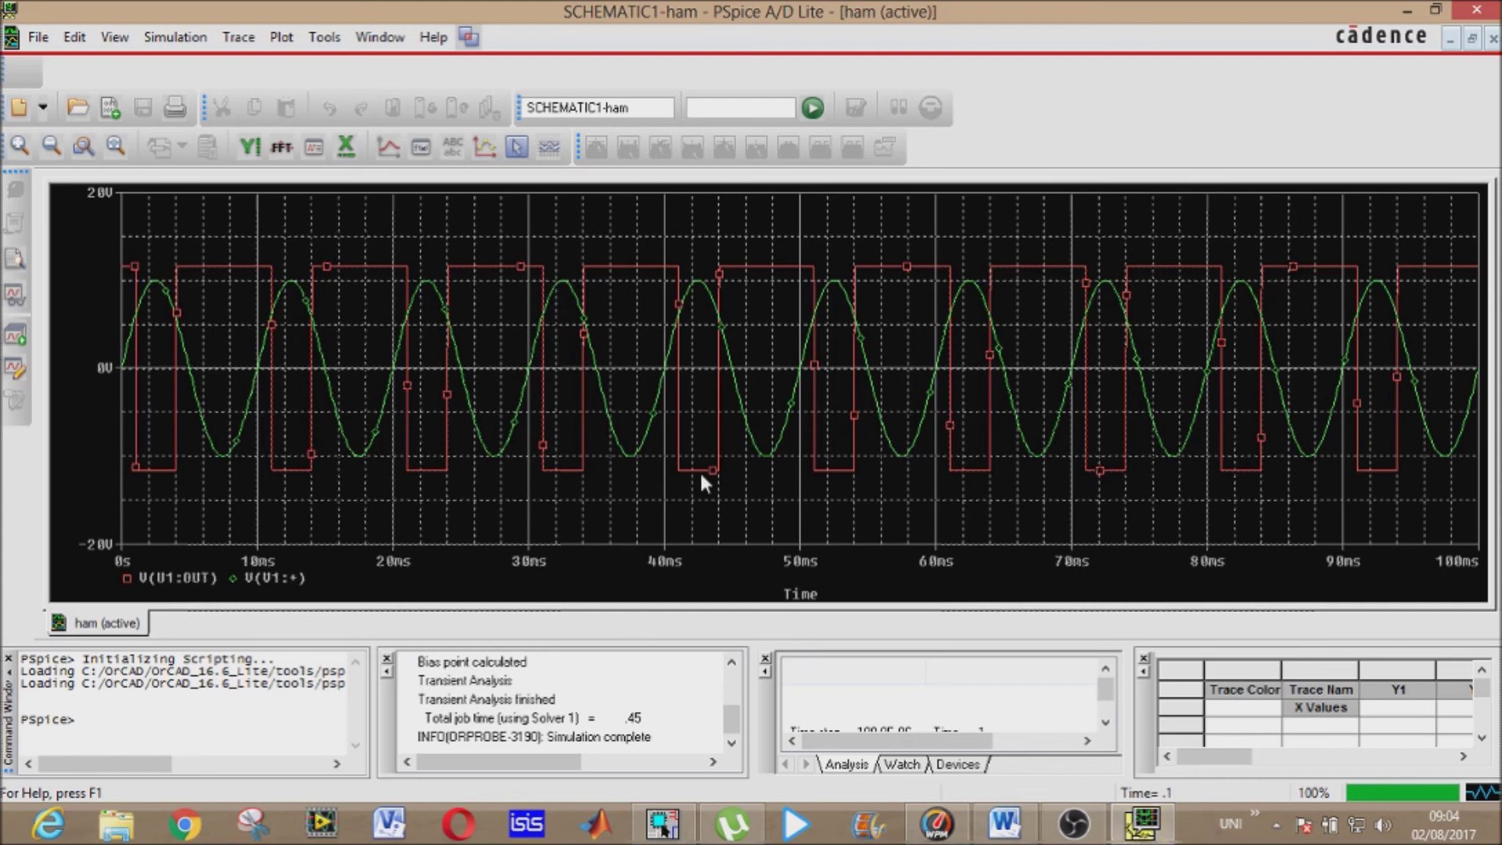
click(1484, 10)
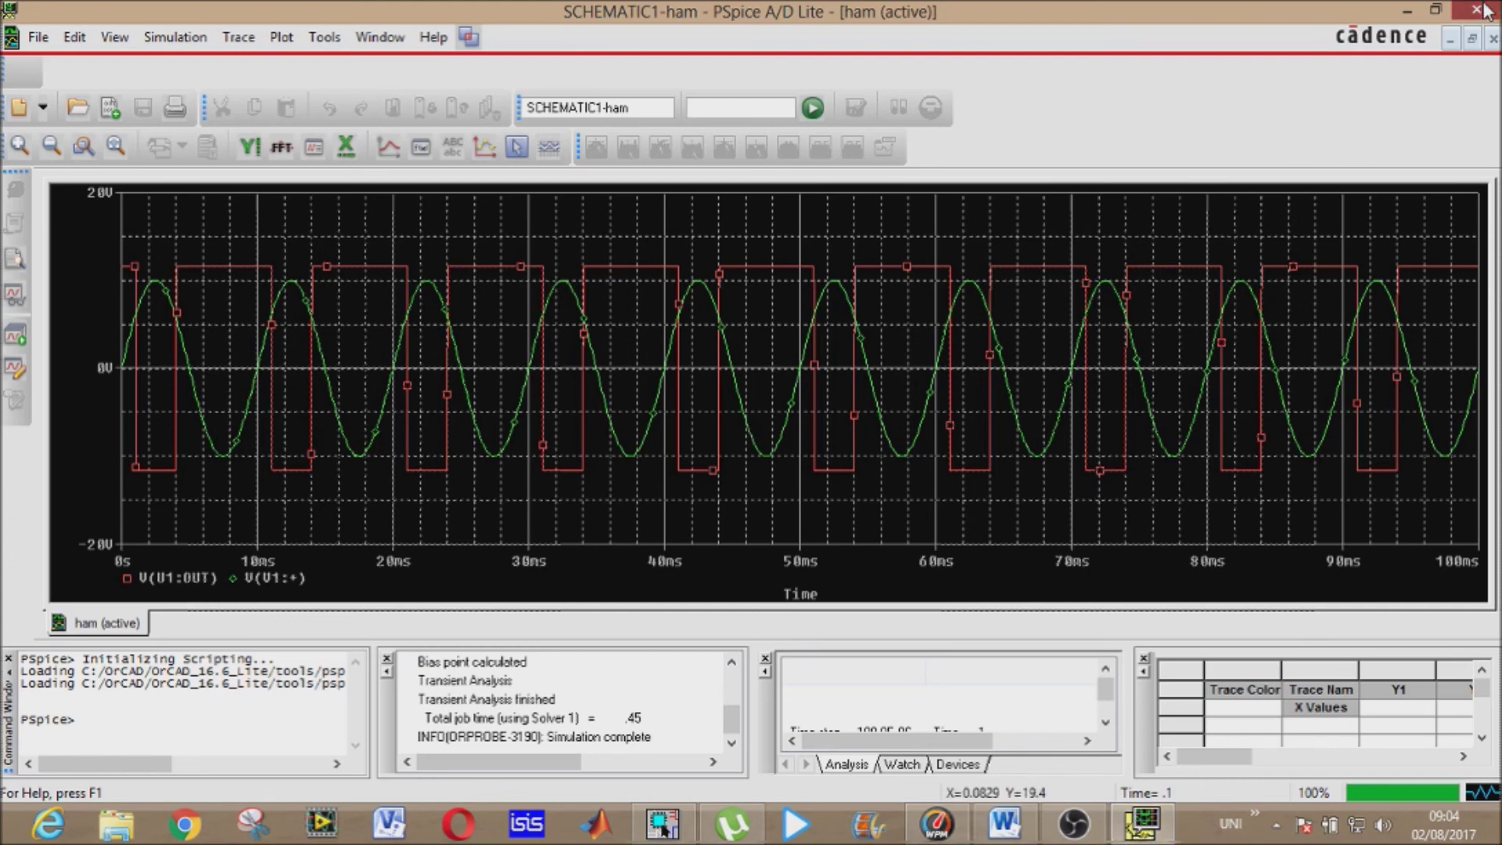